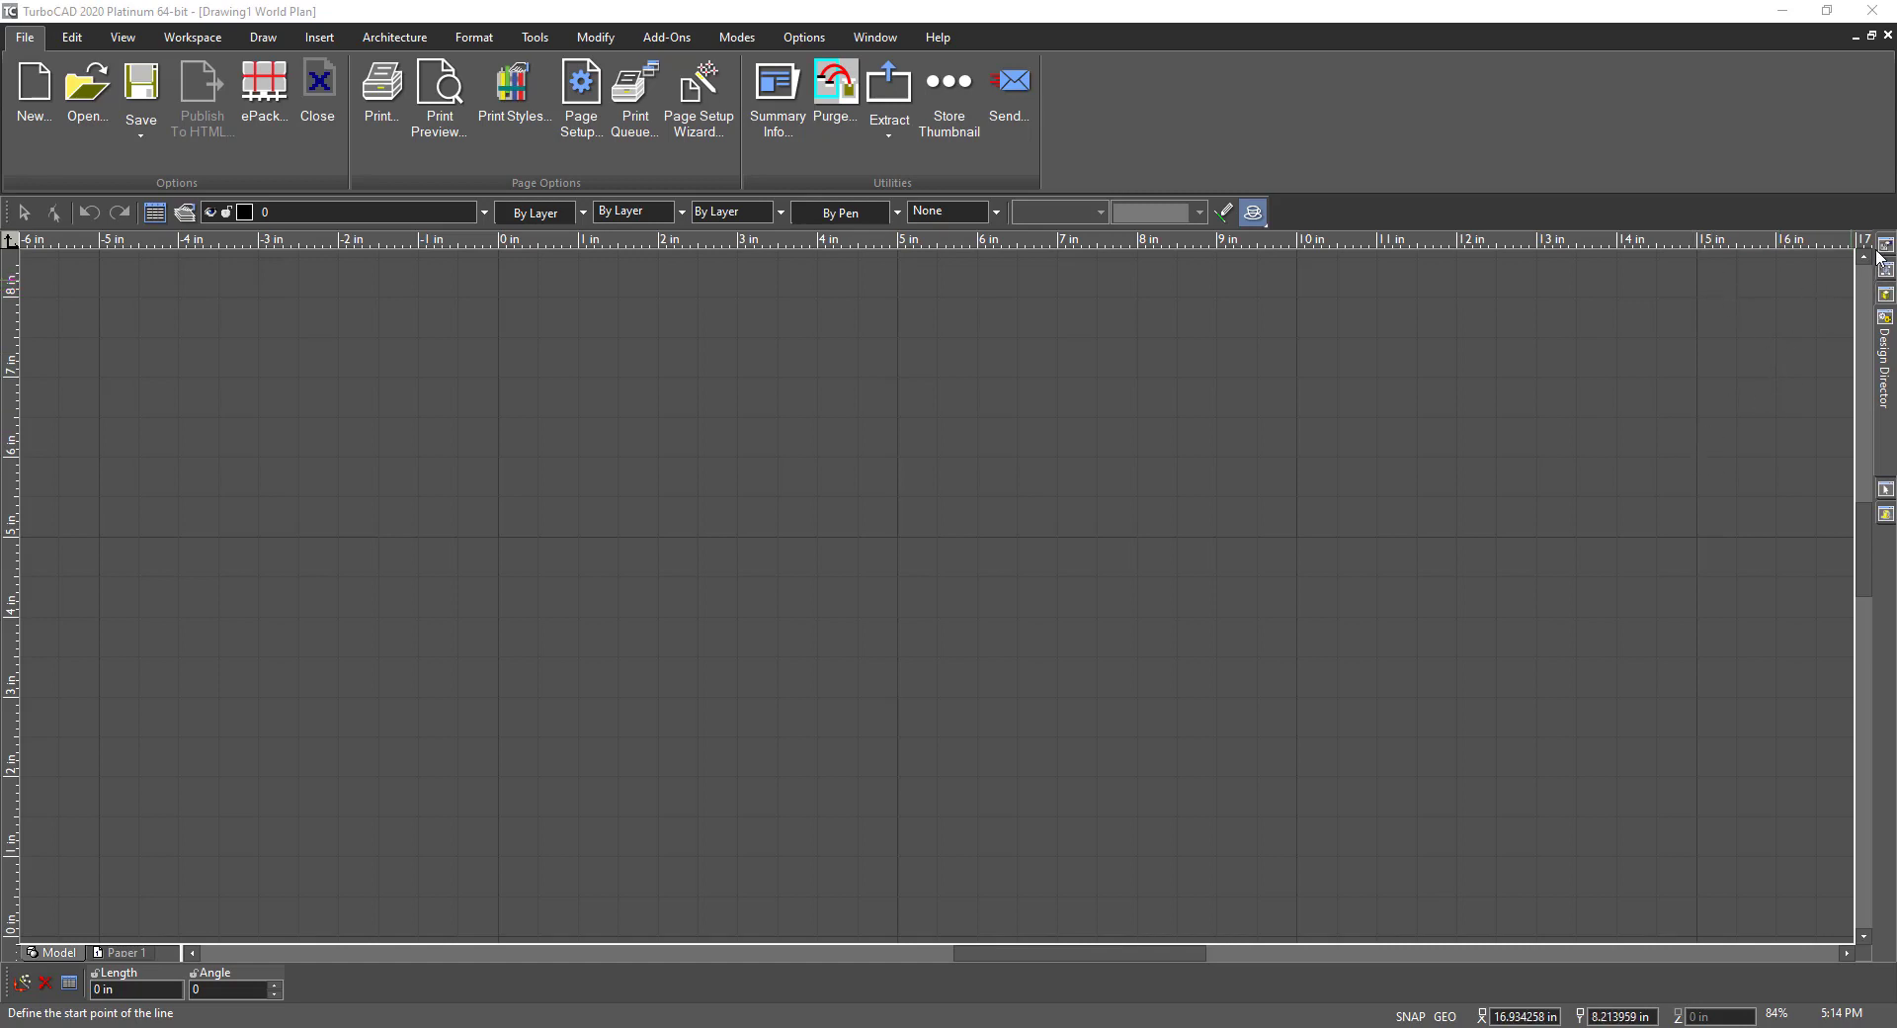
Step: Open the auto-hidden Design Director palette and pin it so it stays docked
left_click(1886, 371)
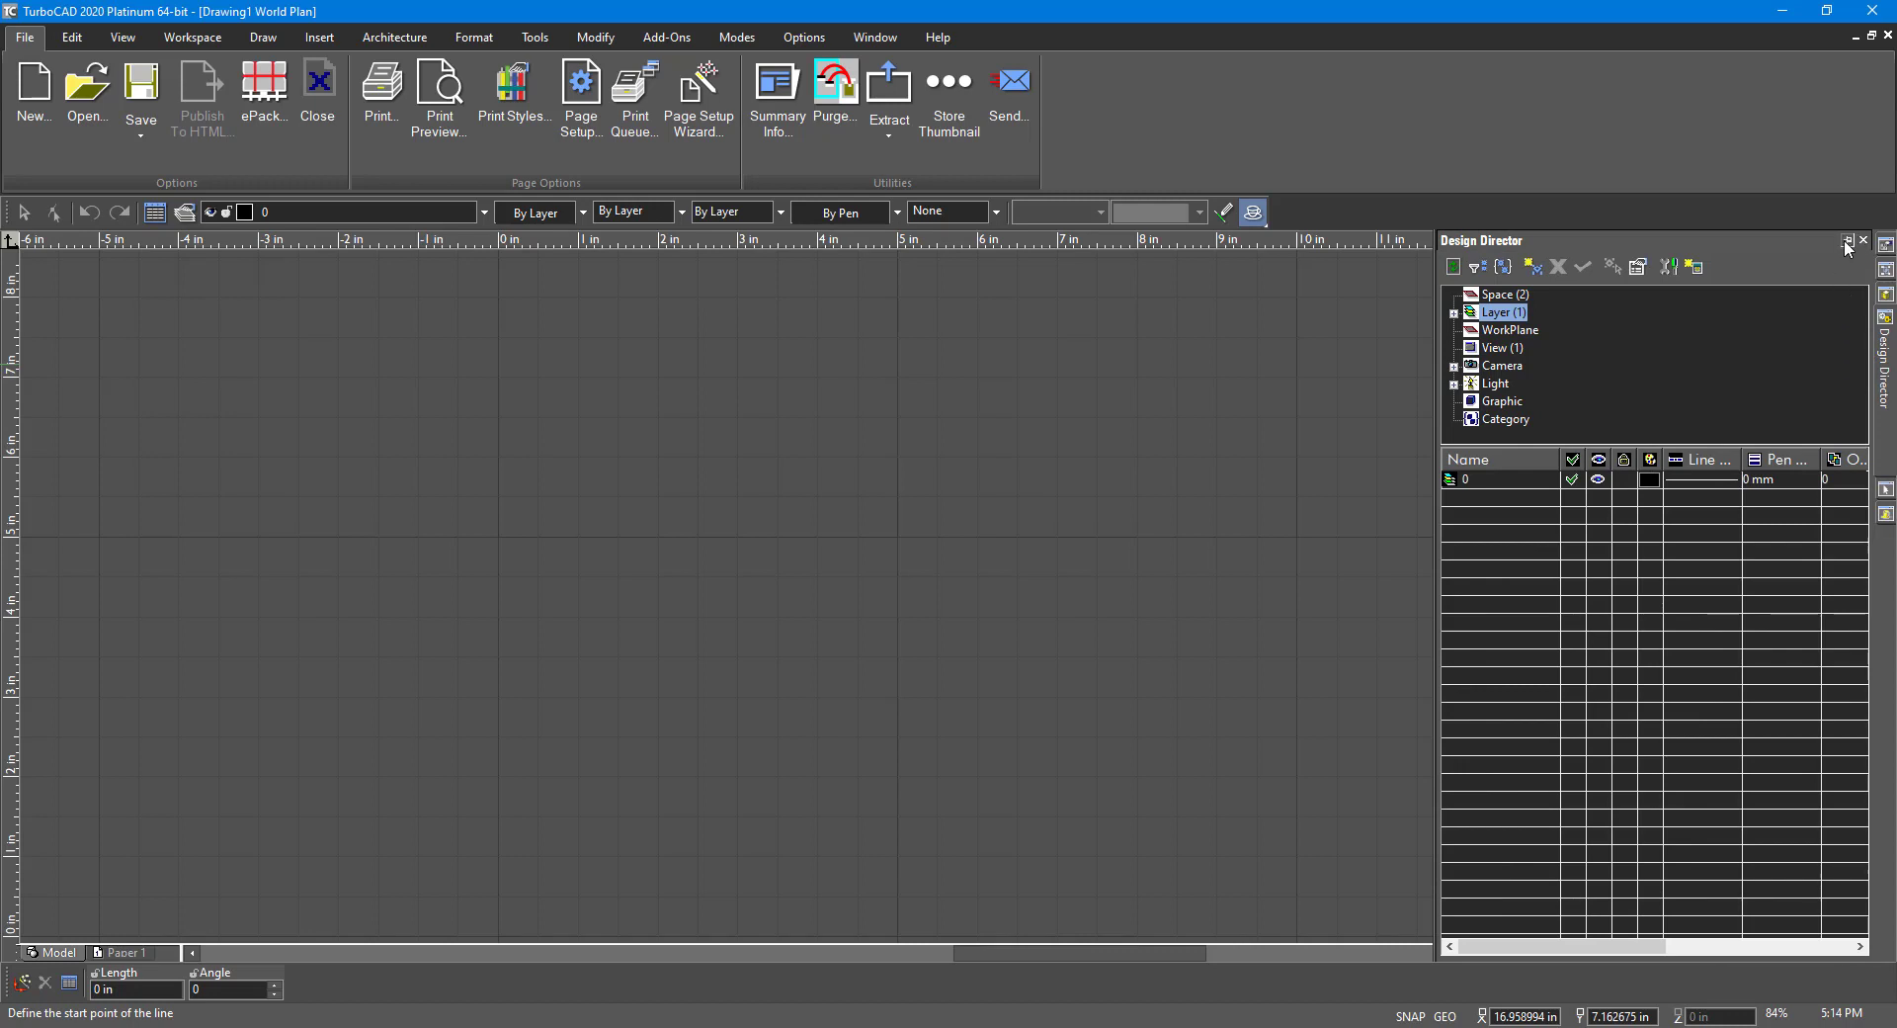
left_click(1847, 241)
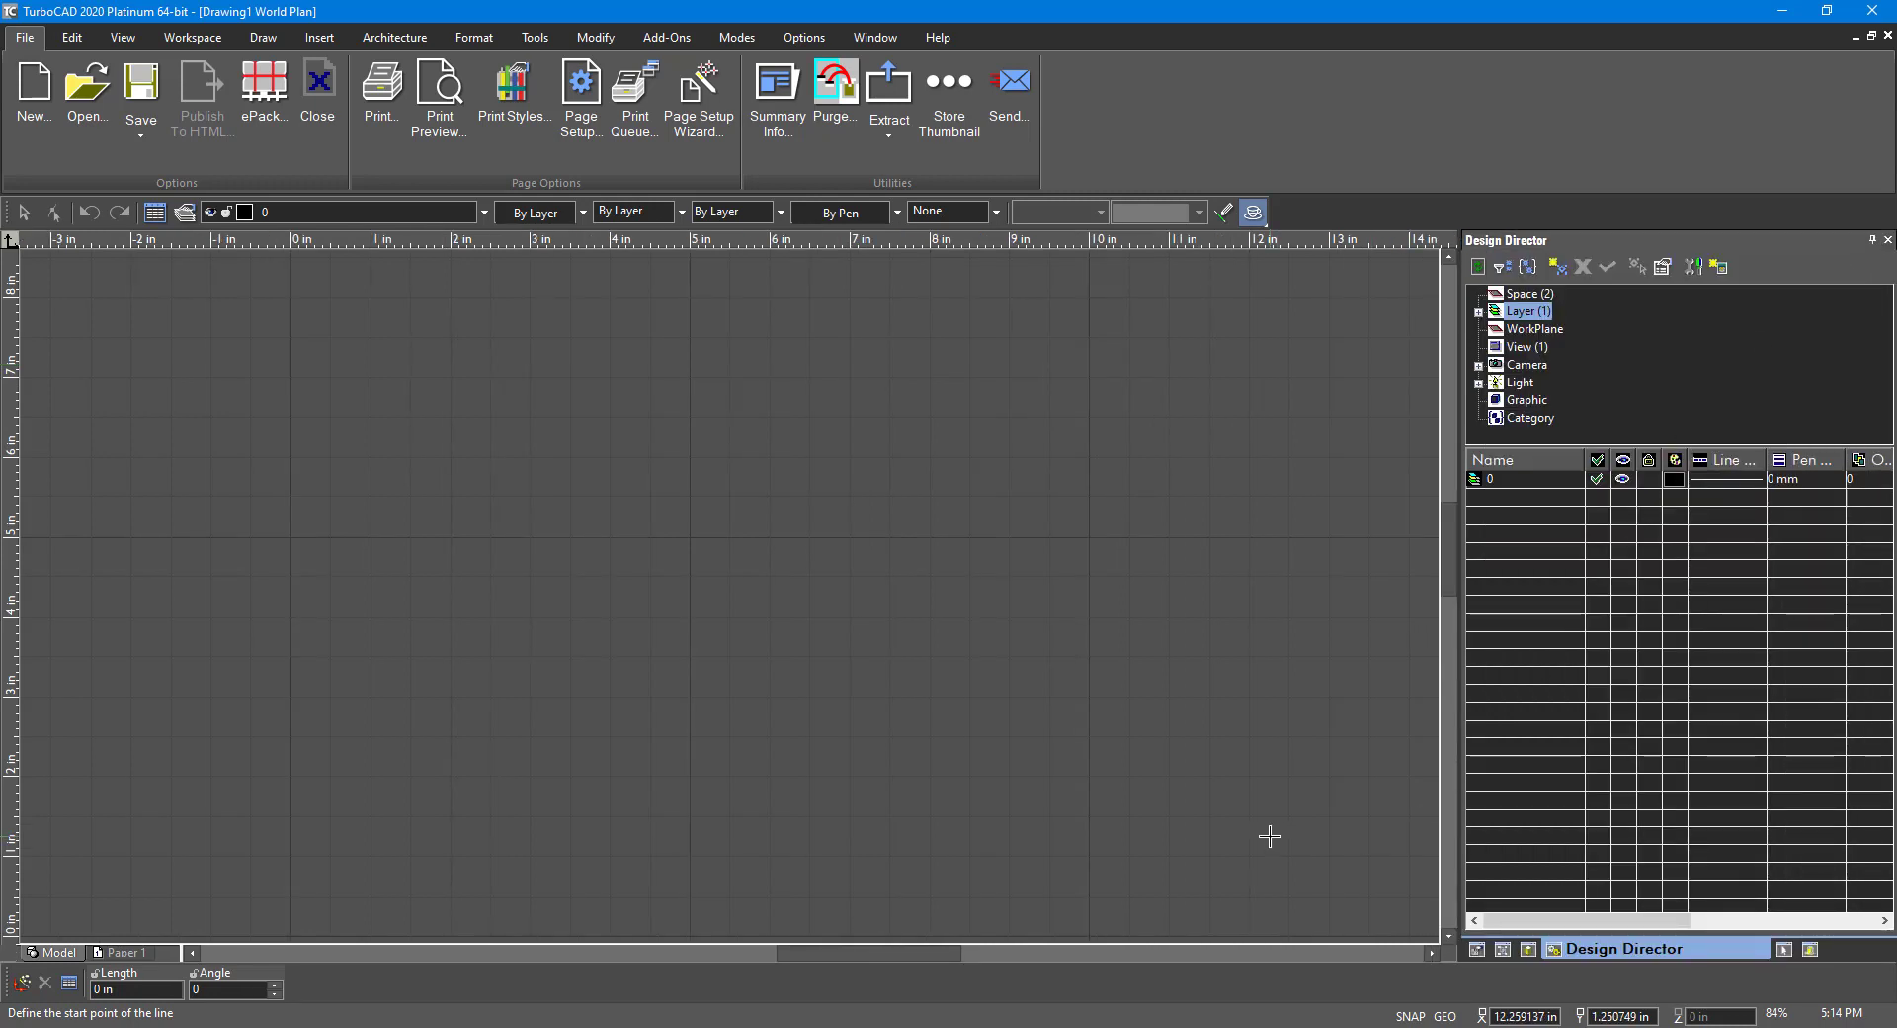
Step: Enable the Colors and Brushes, Library, Measurement Info and Calculator palettes in the palette customization settings
double_click(1201, 140)
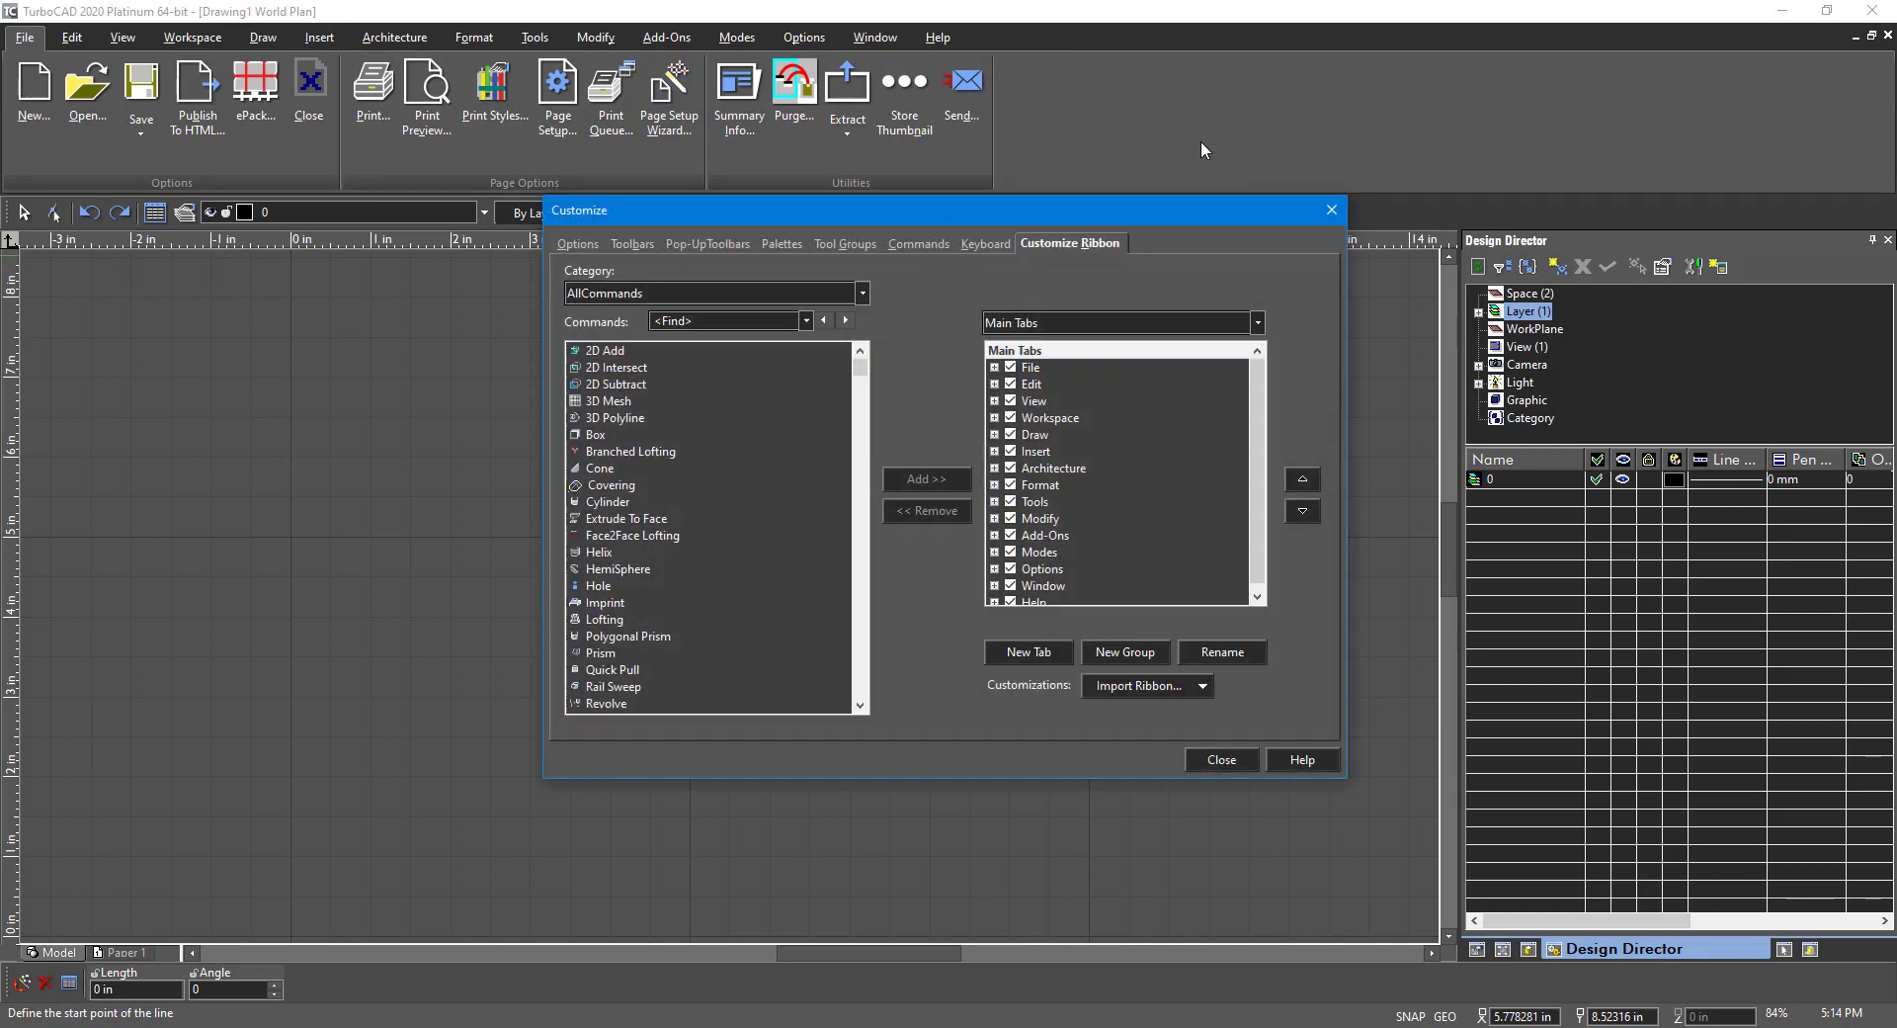
left_click(781, 244)
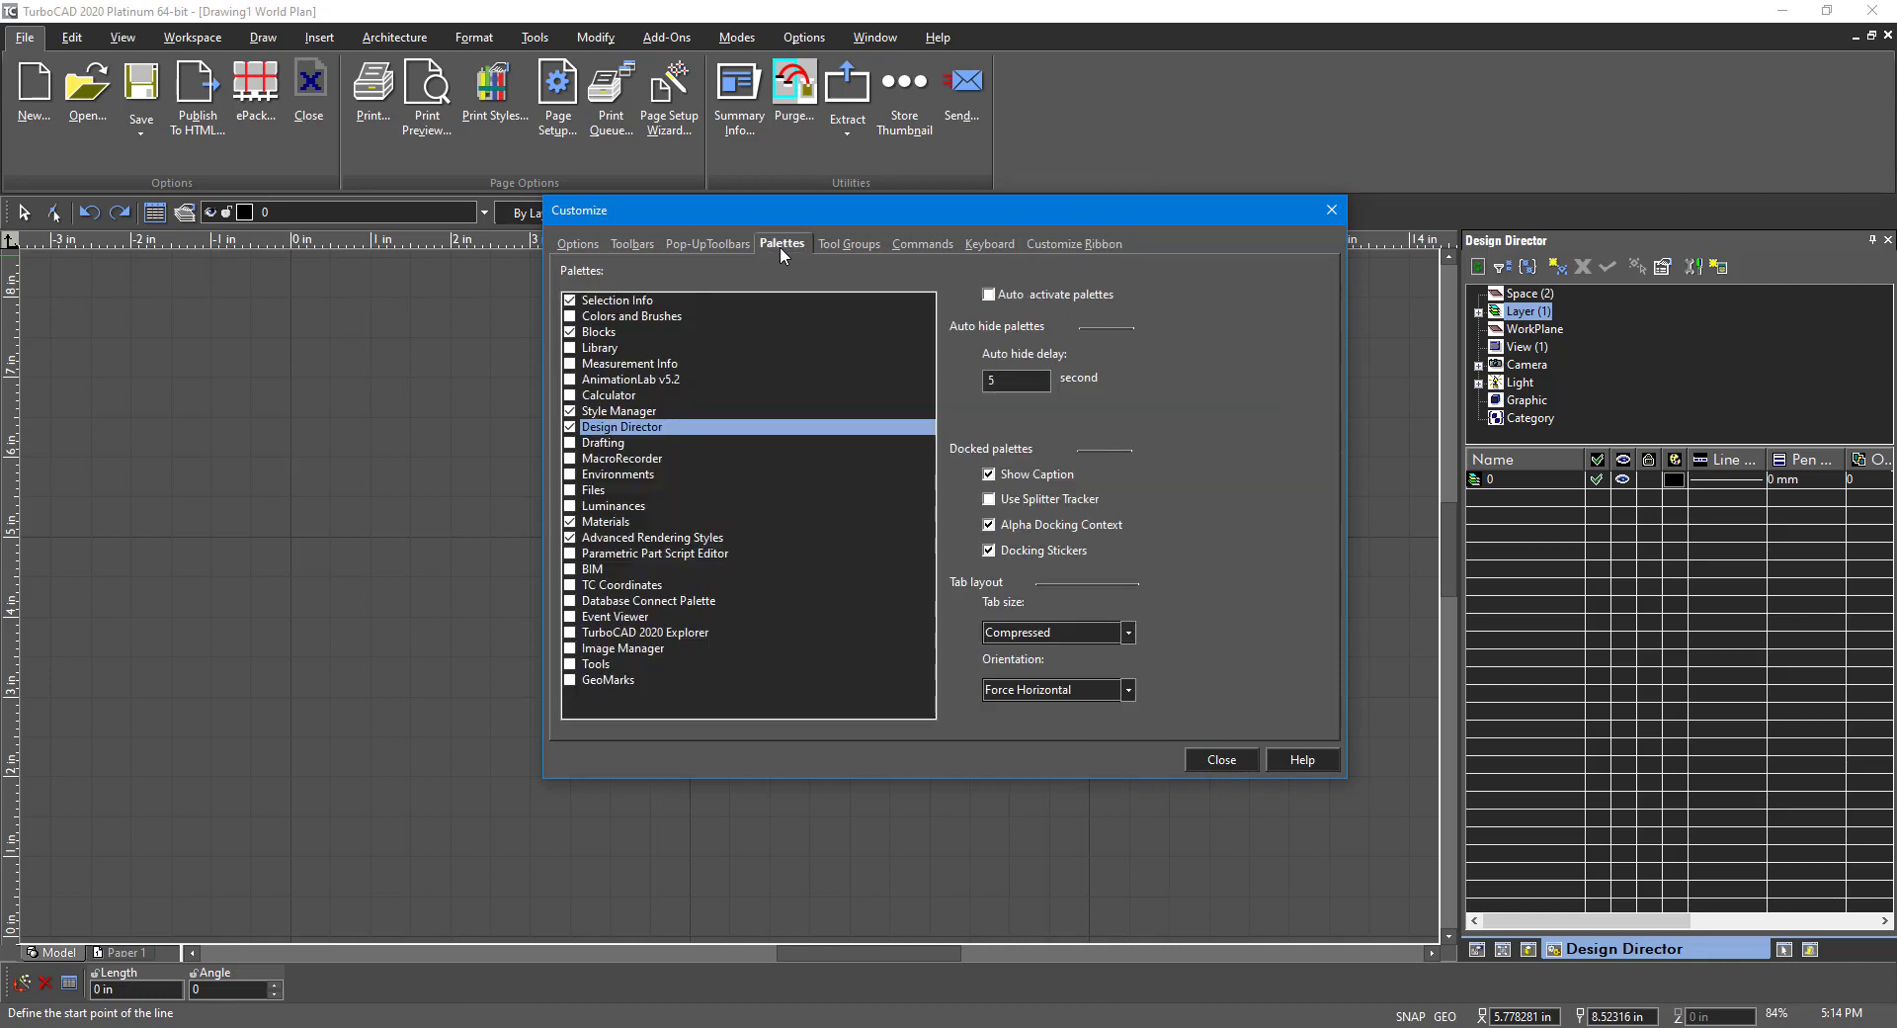
left_click(571, 316)
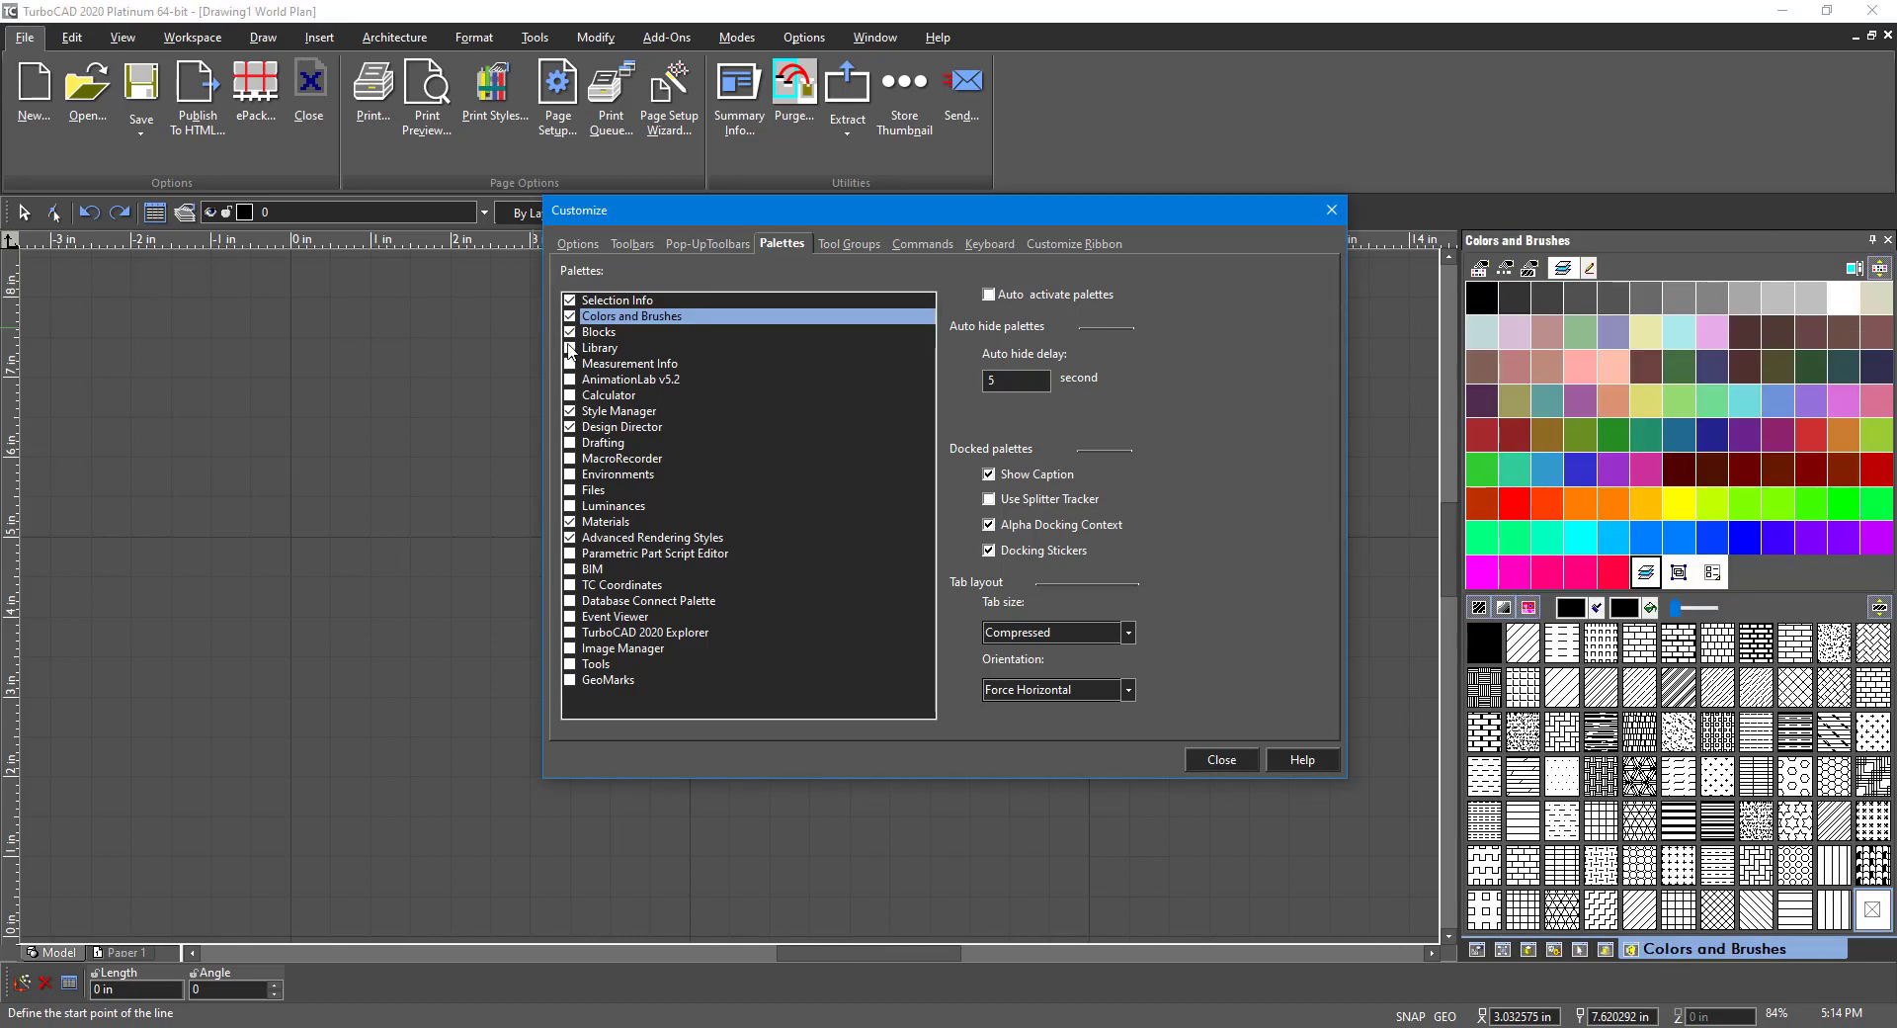
left_click(570, 348)
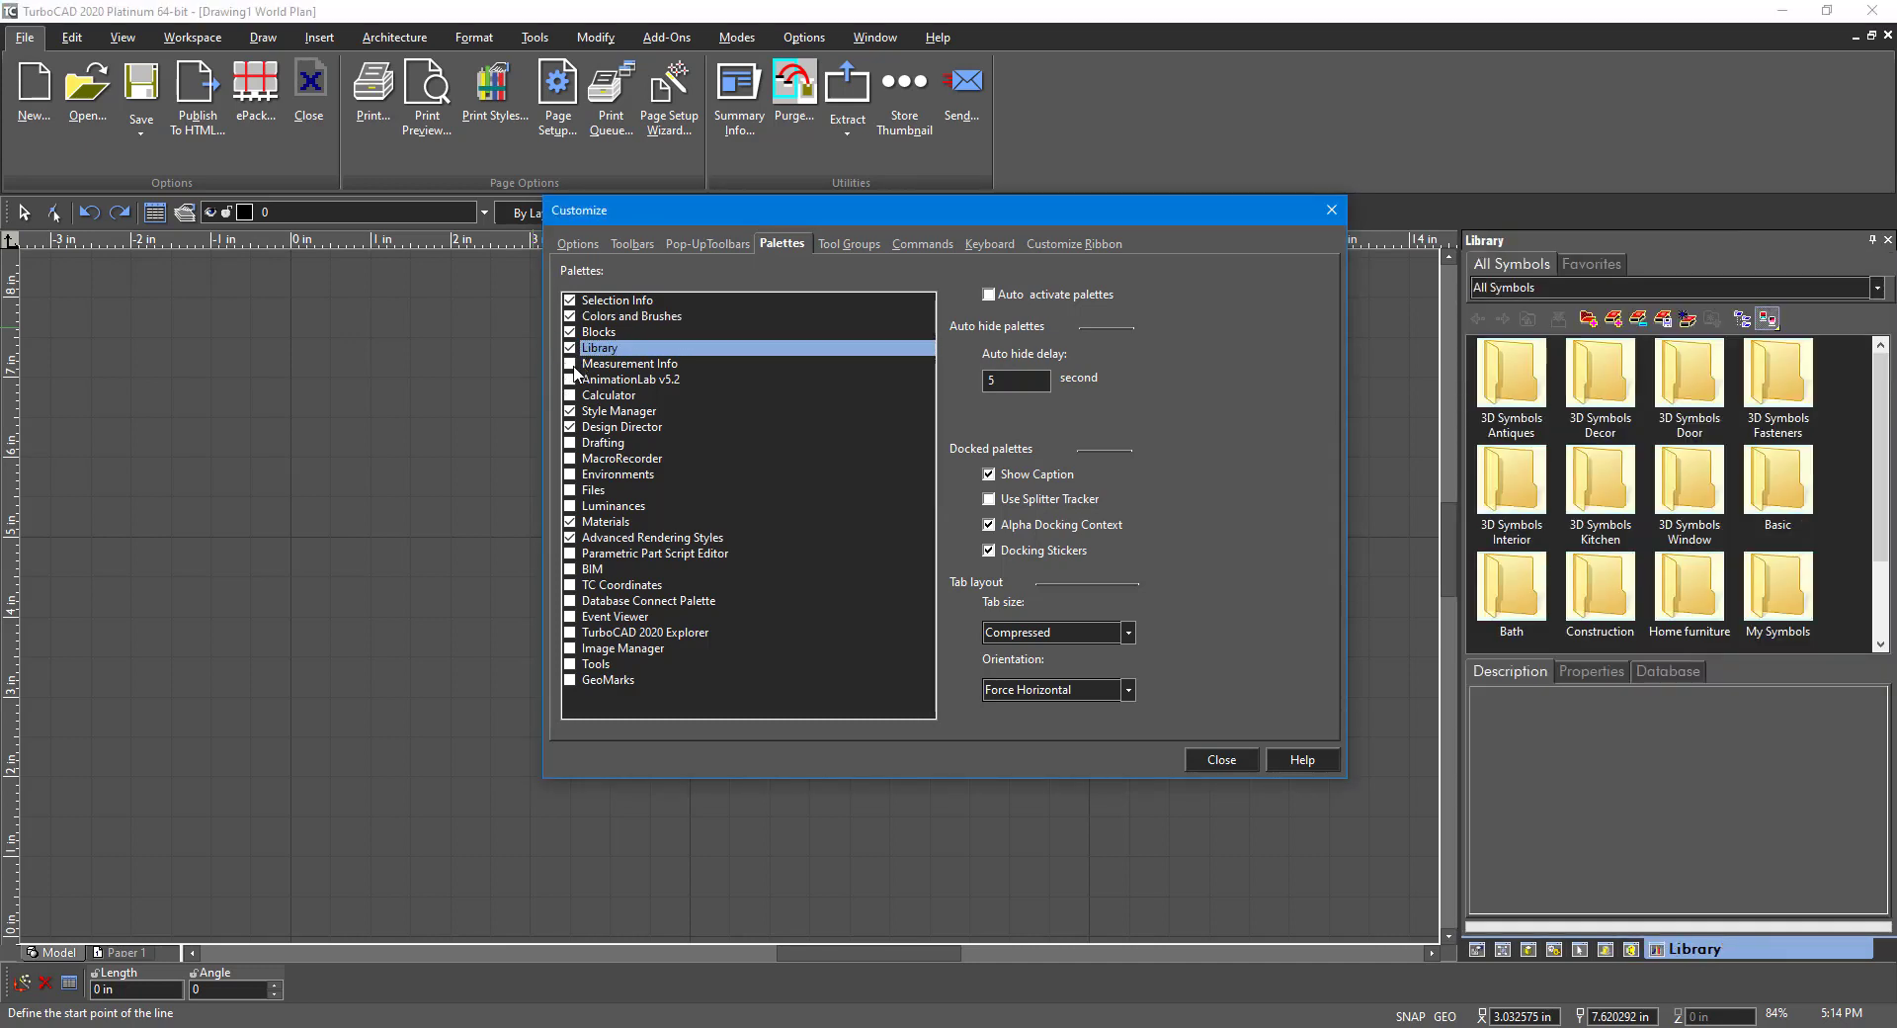
left_click(571, 364)
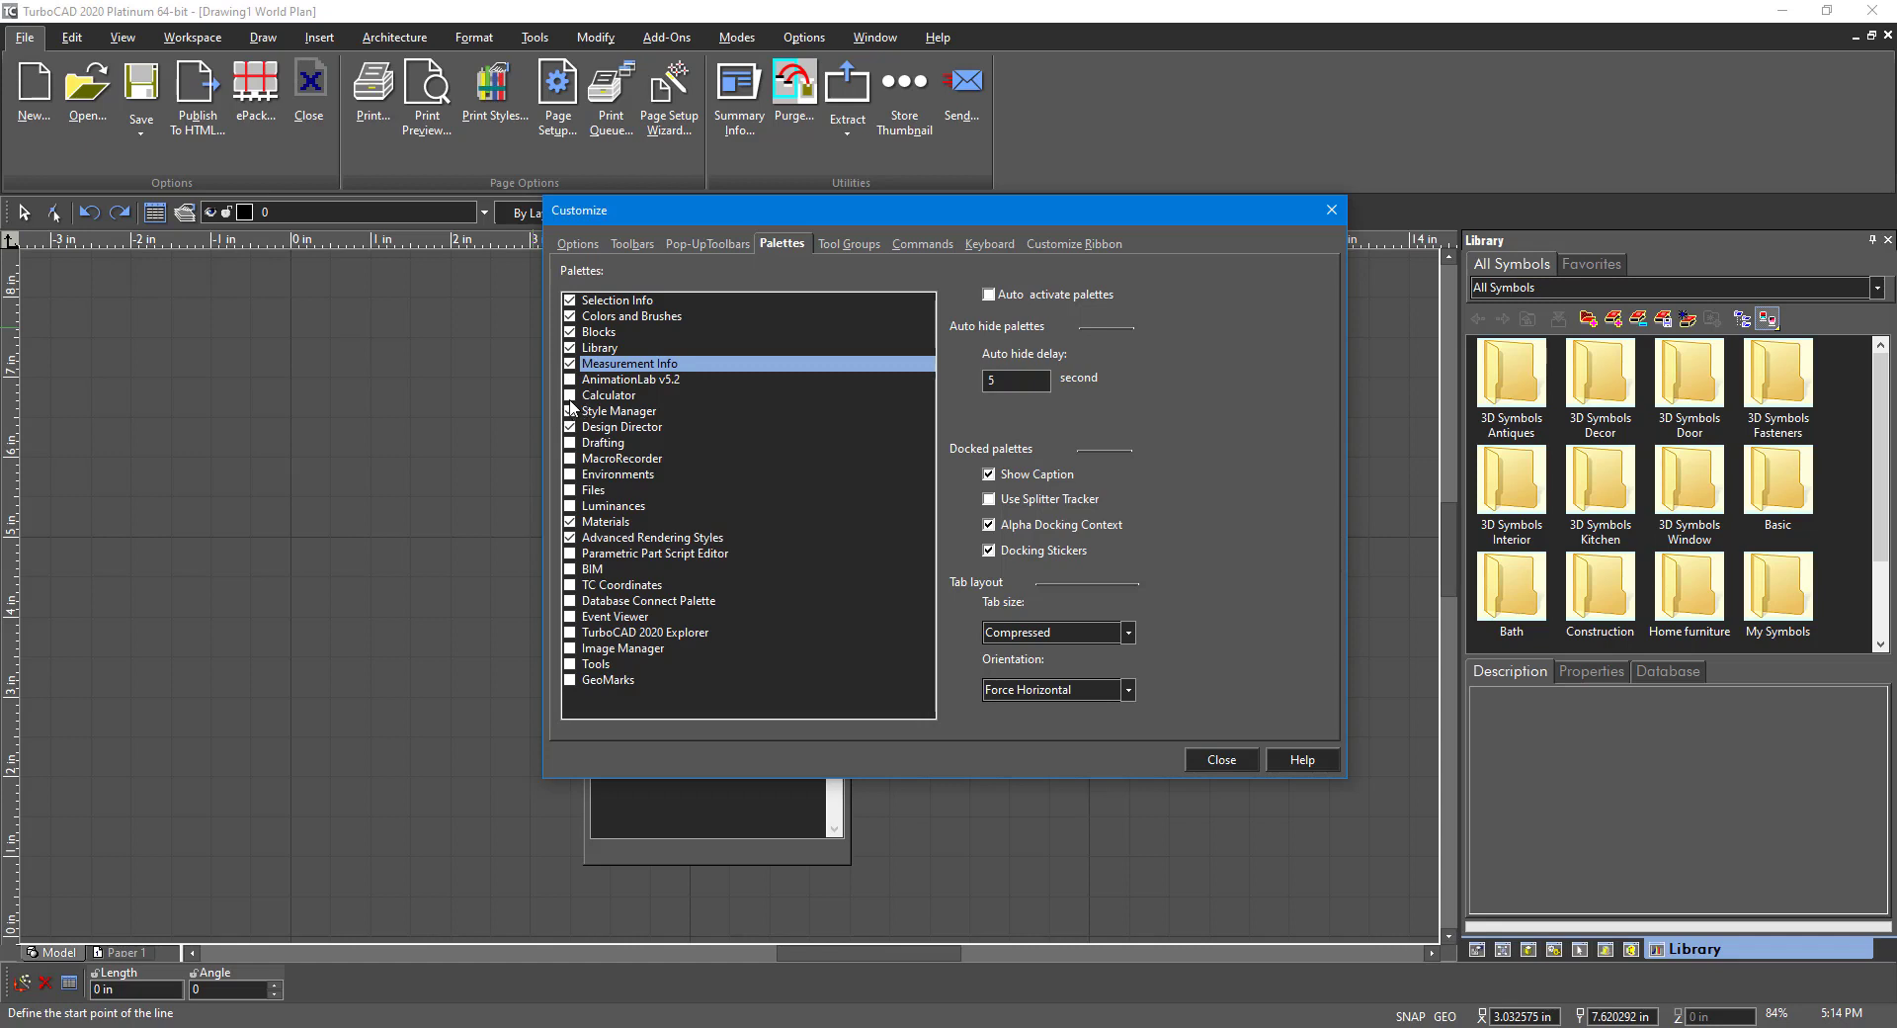
left_click(570, 395)
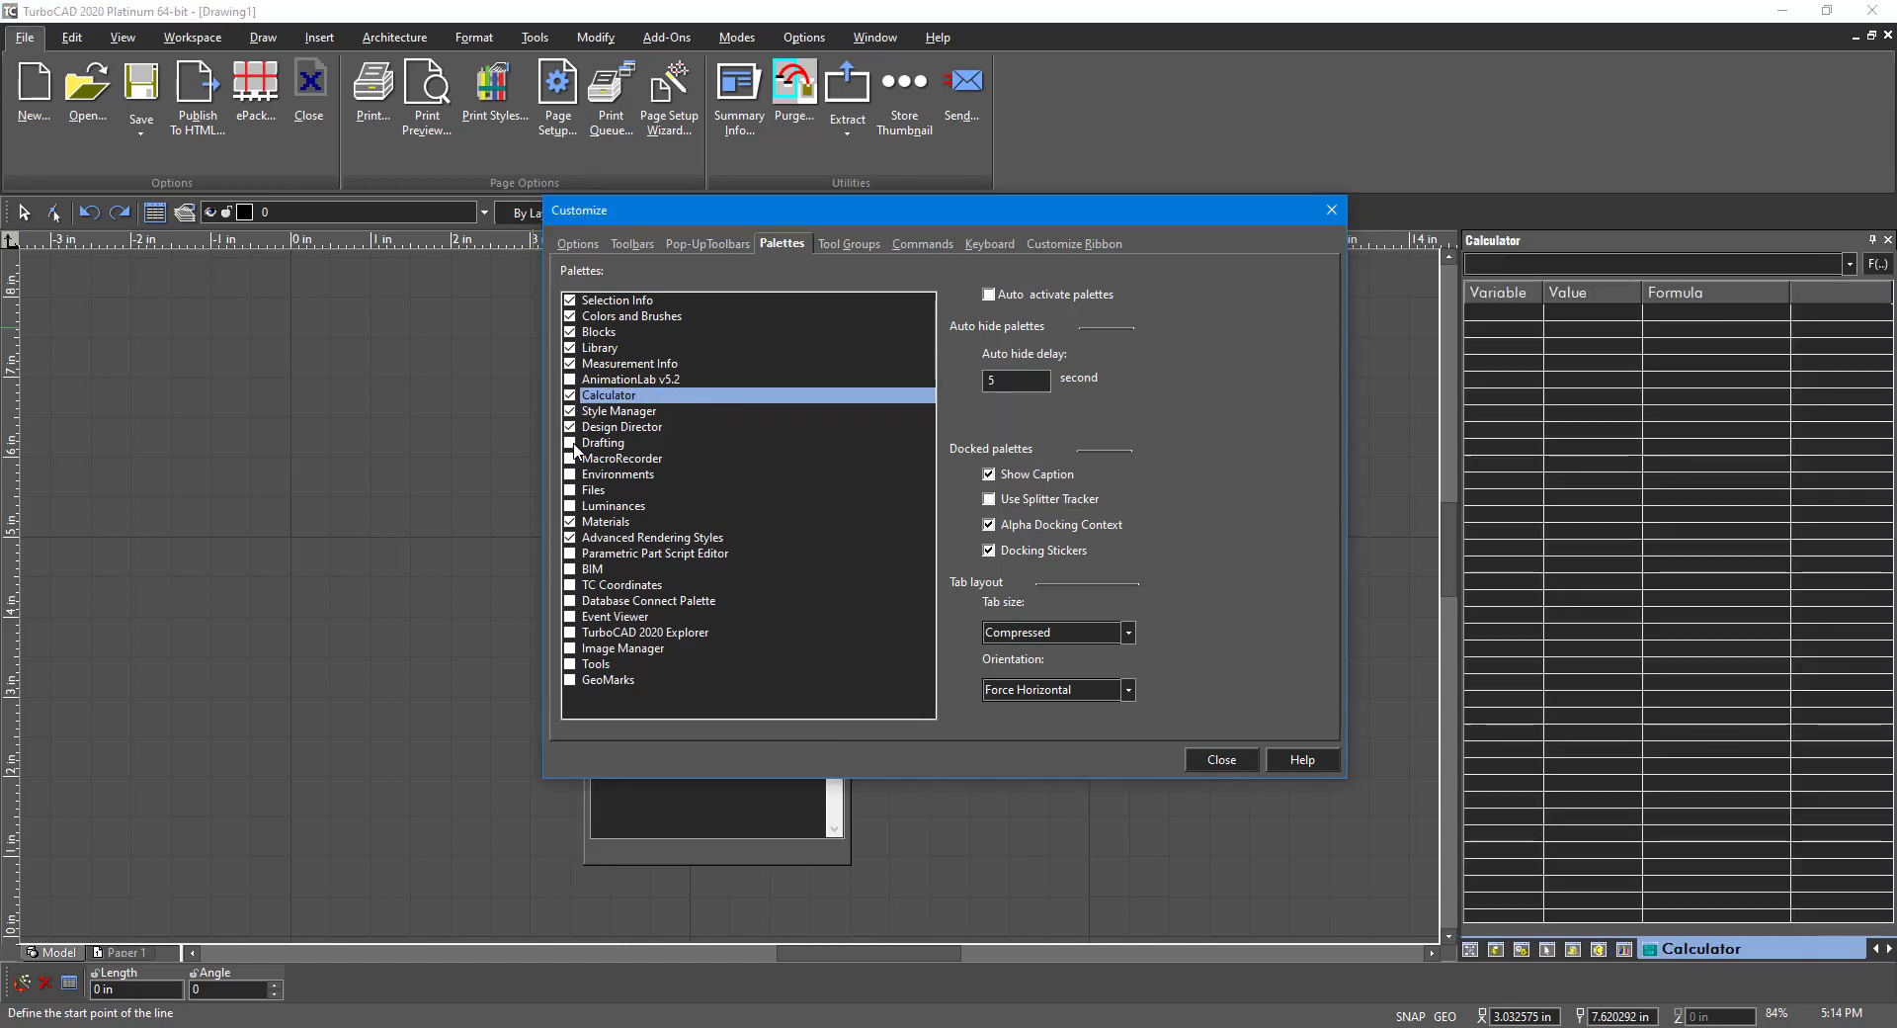
Step: Enable the Drafting, MacroRecorder, Environments, Files and Luminances palettes
left_click(571, 443)
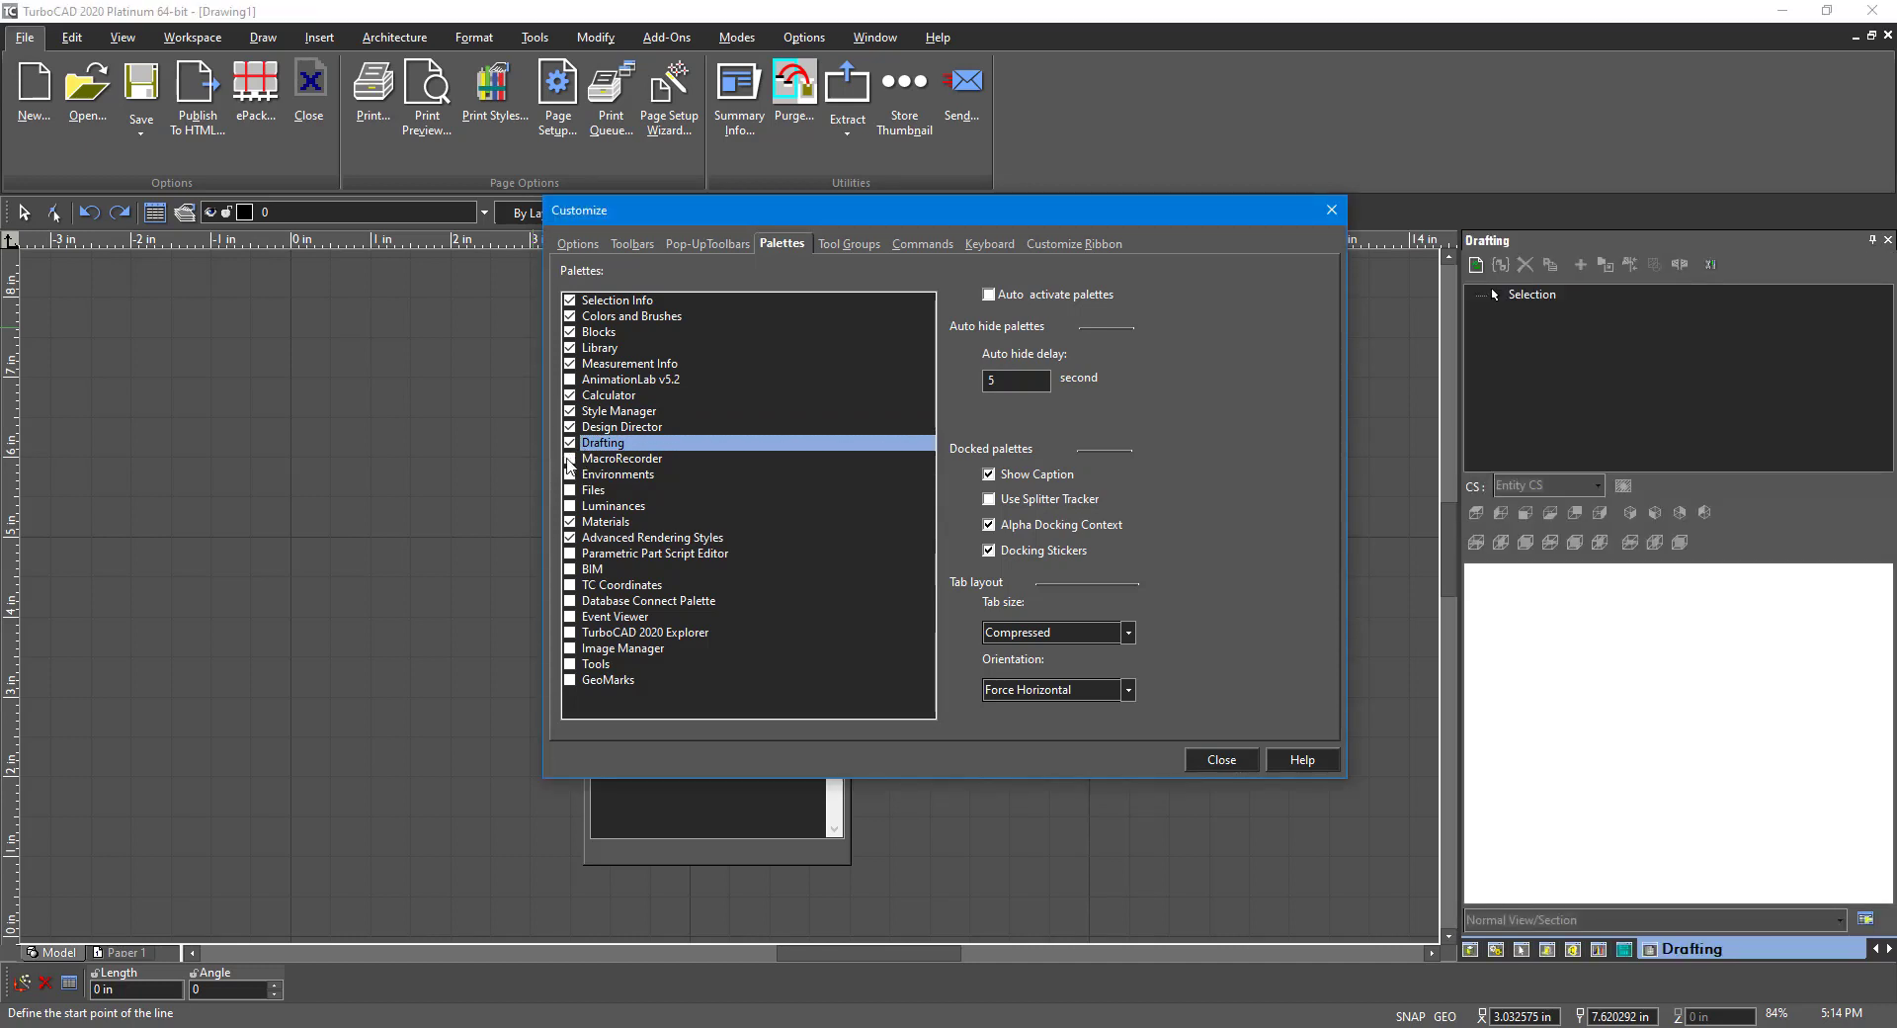
left_click(569, 458)
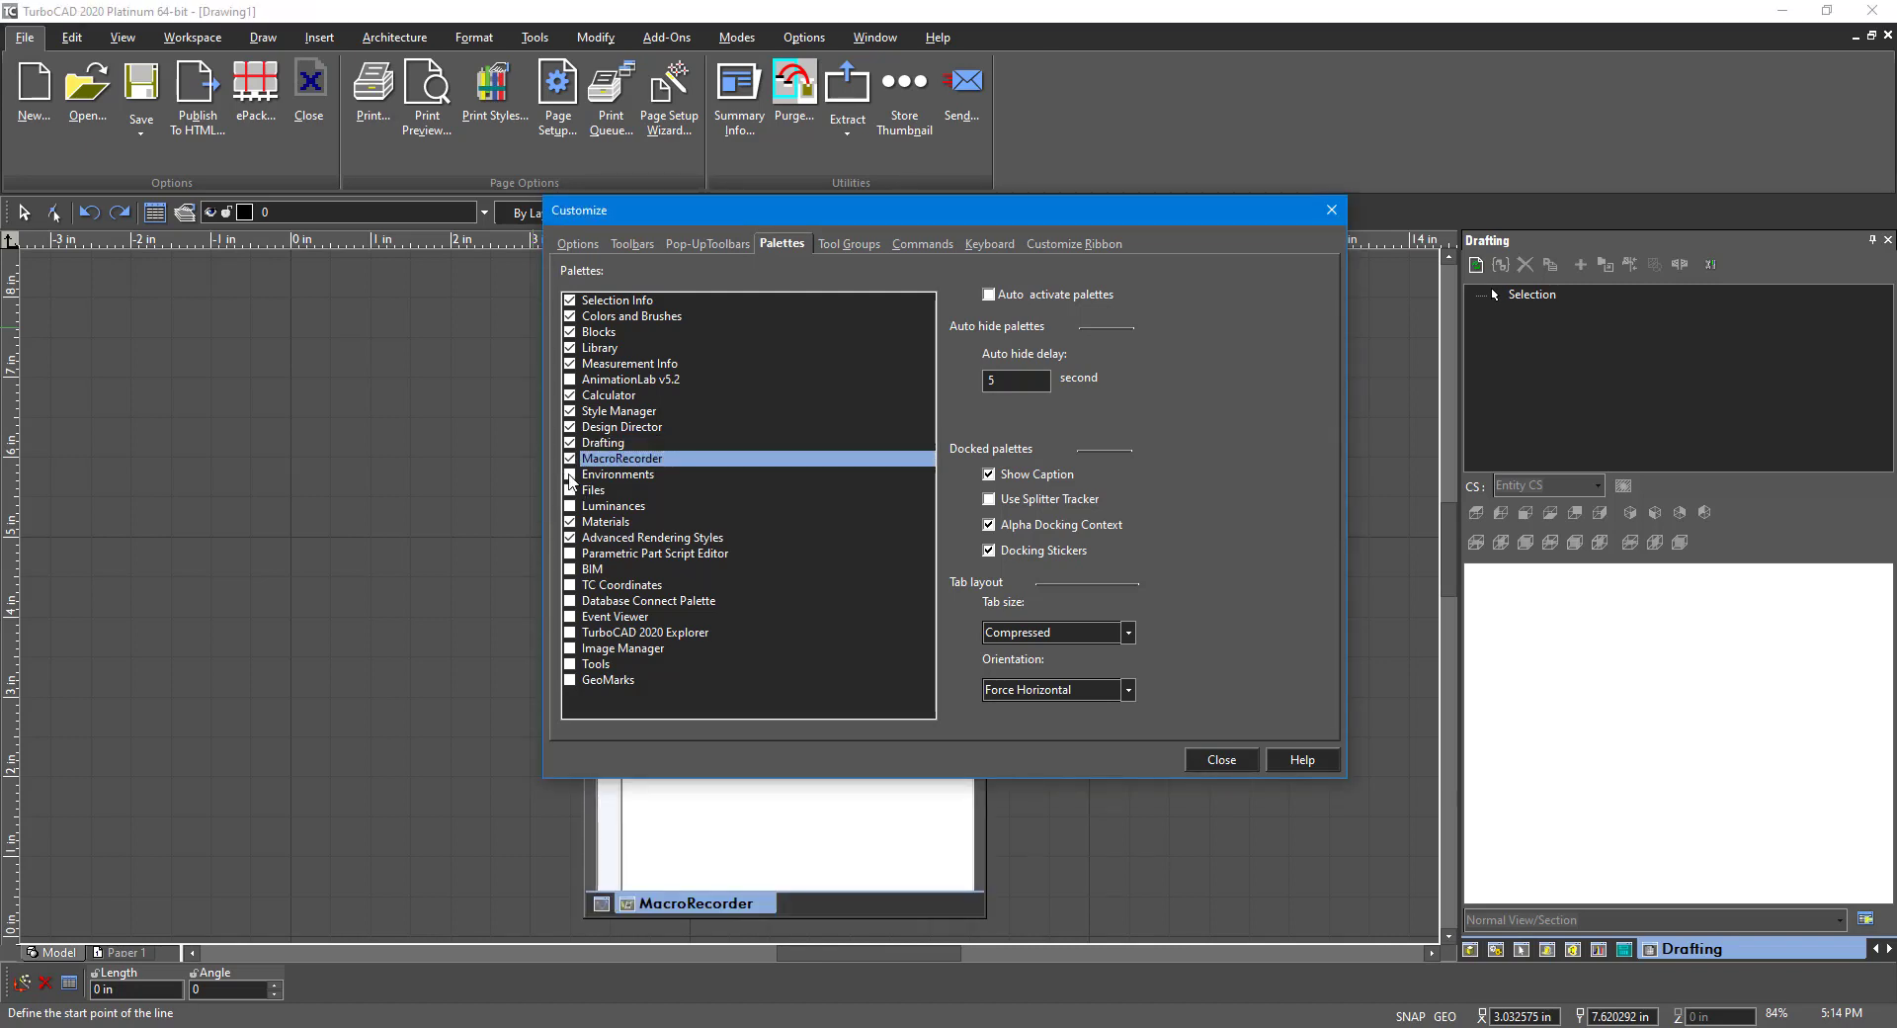
left_click(570, 475)
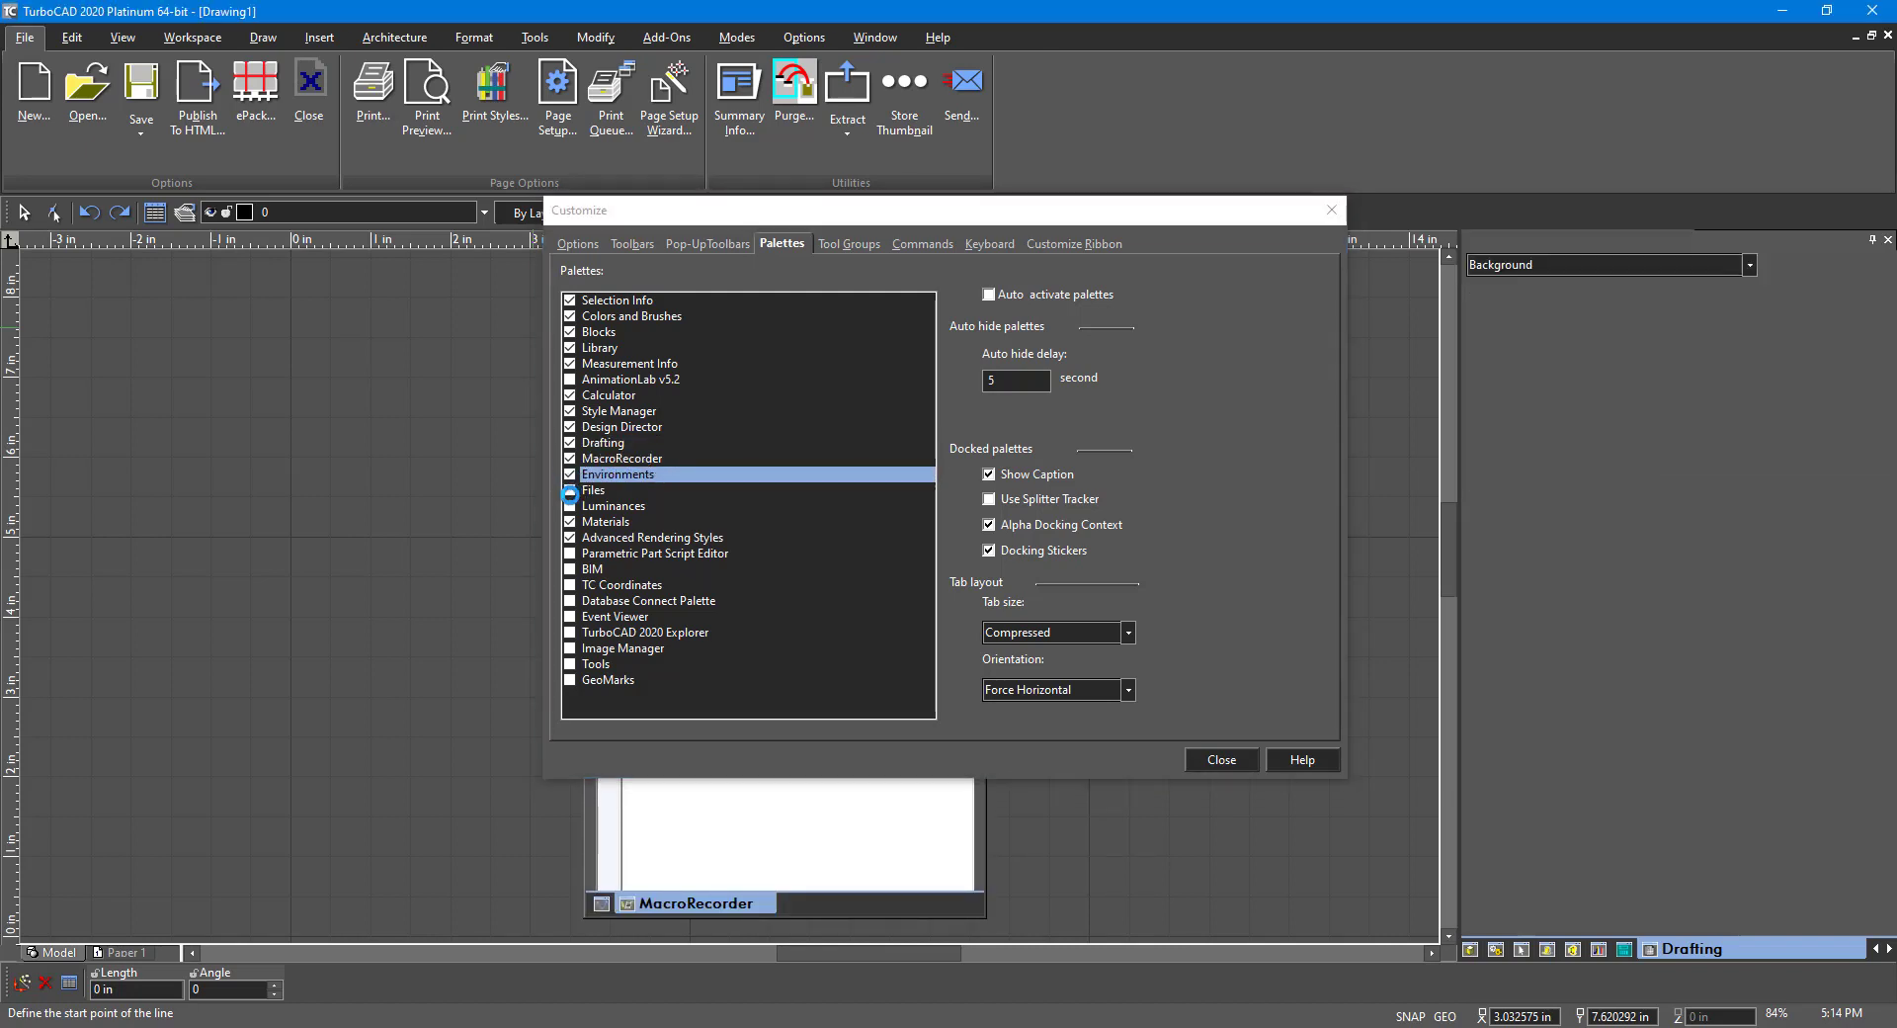
left_click(570, 491)
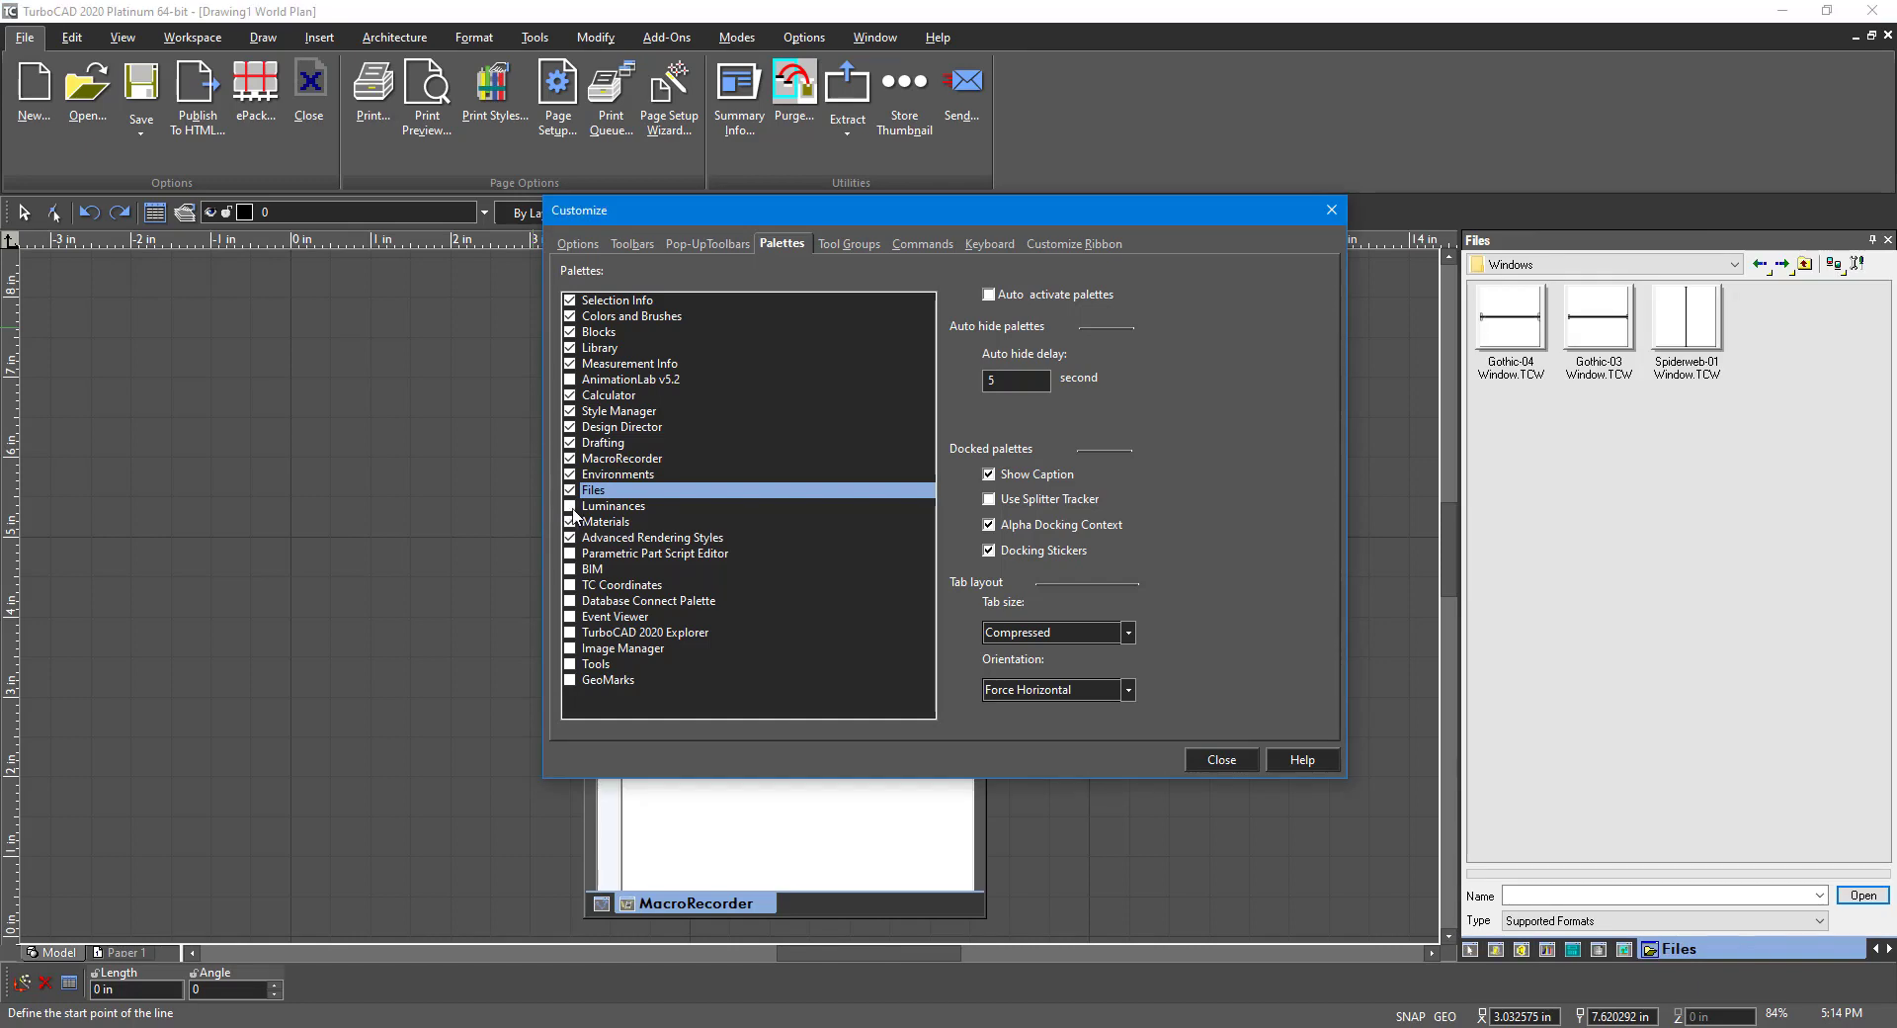
left_click(572, 507)
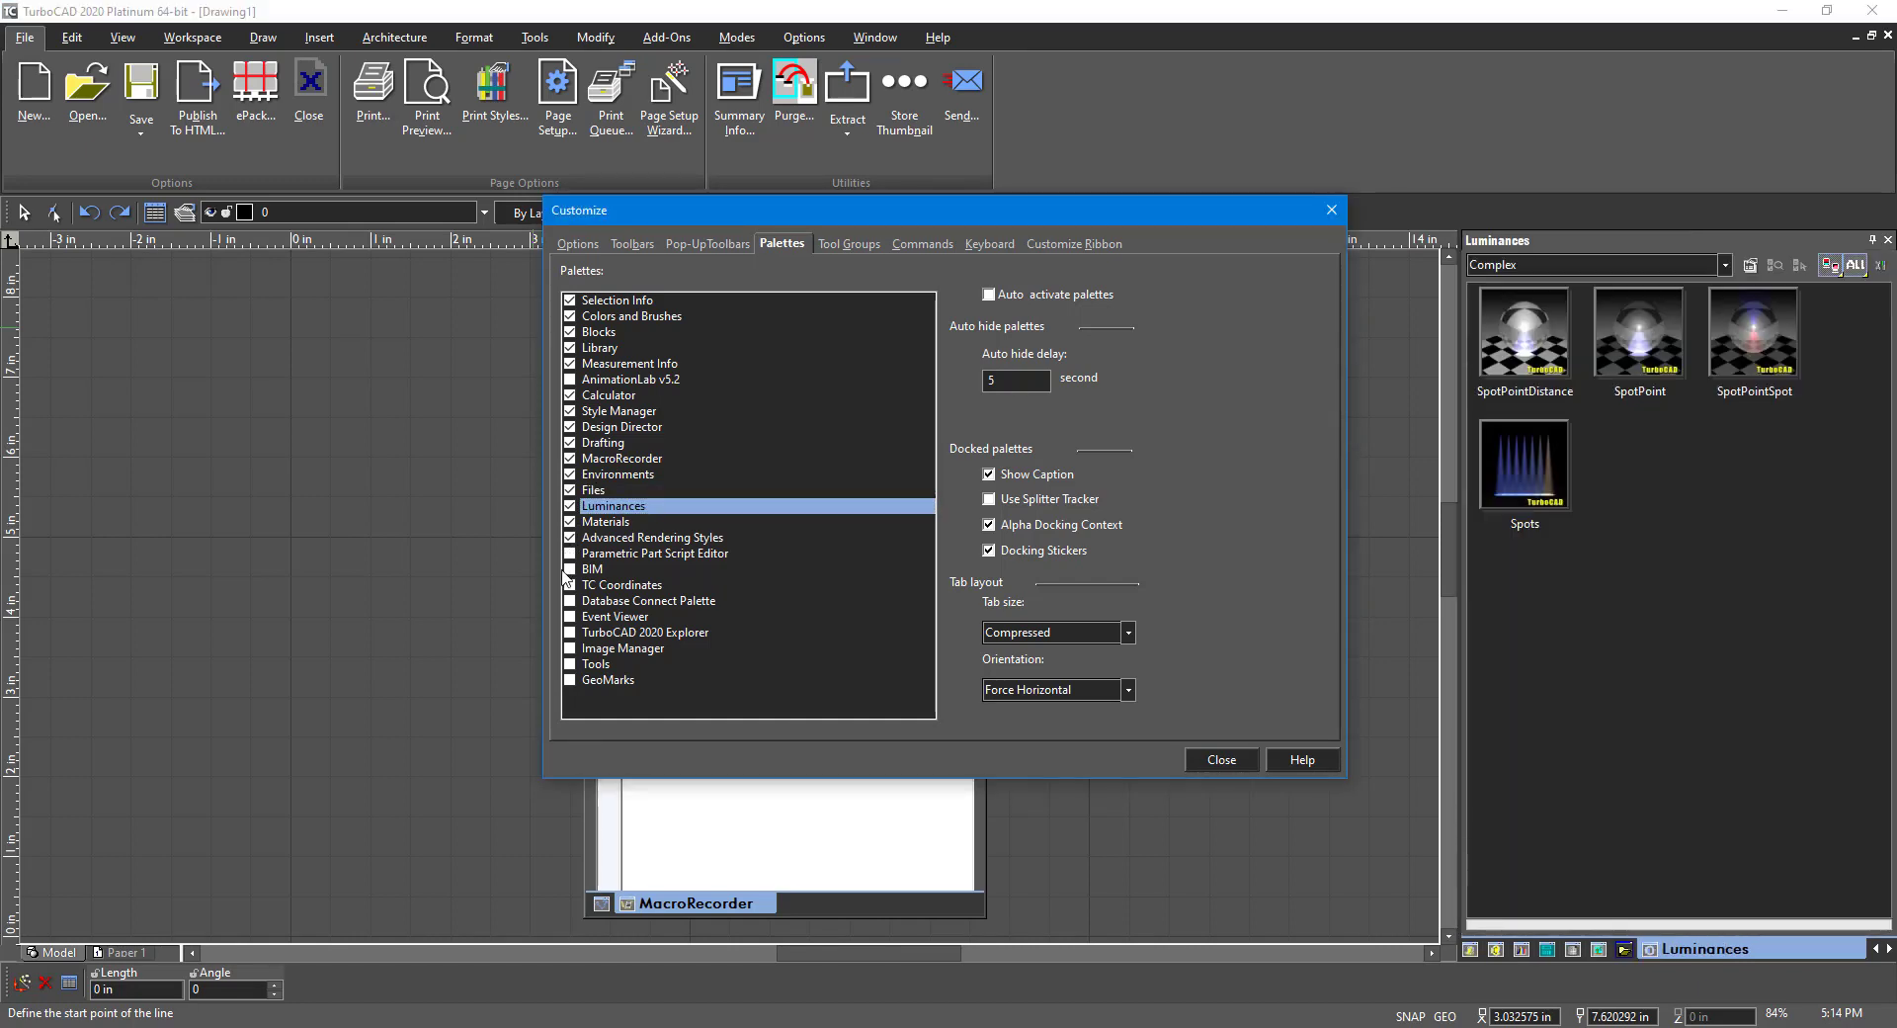
Step: Enable the Parametric Part Script Editor, BIM, TC Coordinates, Database Connect Palette and Event Viewer palettes
left_click(570, 554)
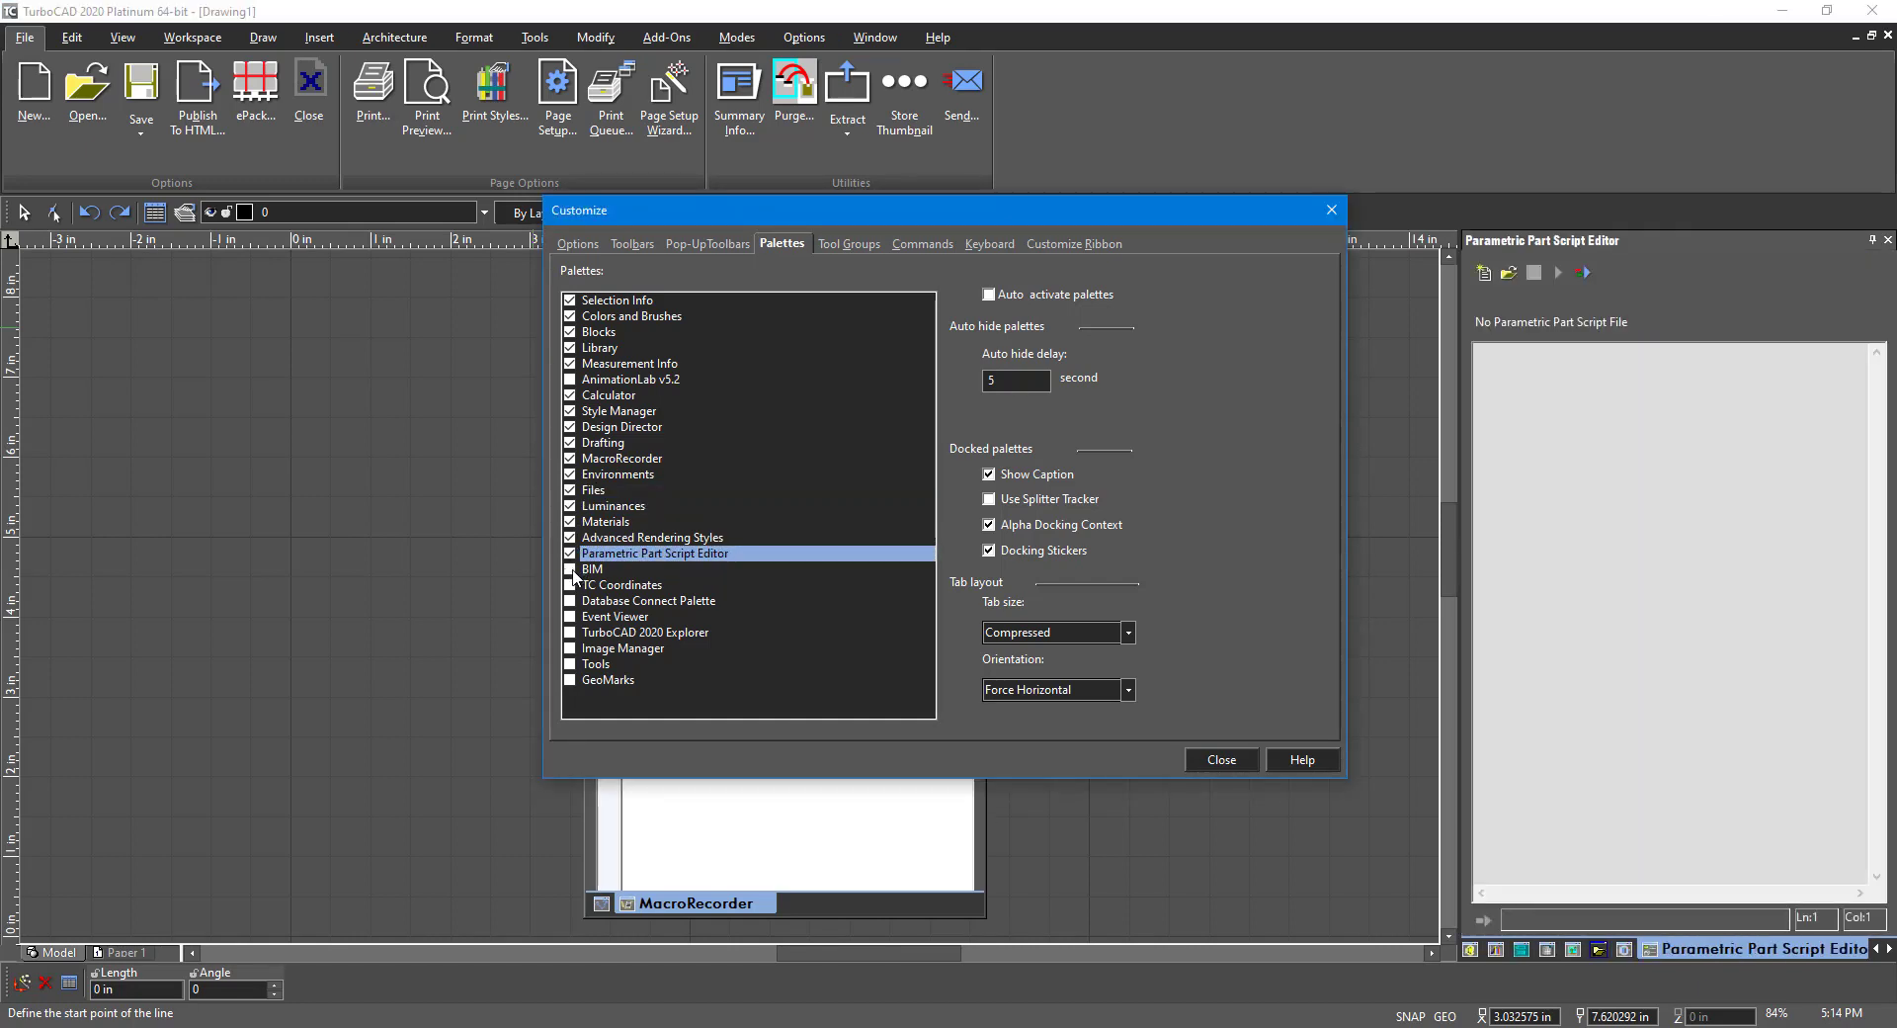
left_click(570, 570)
left_click(570, 586)
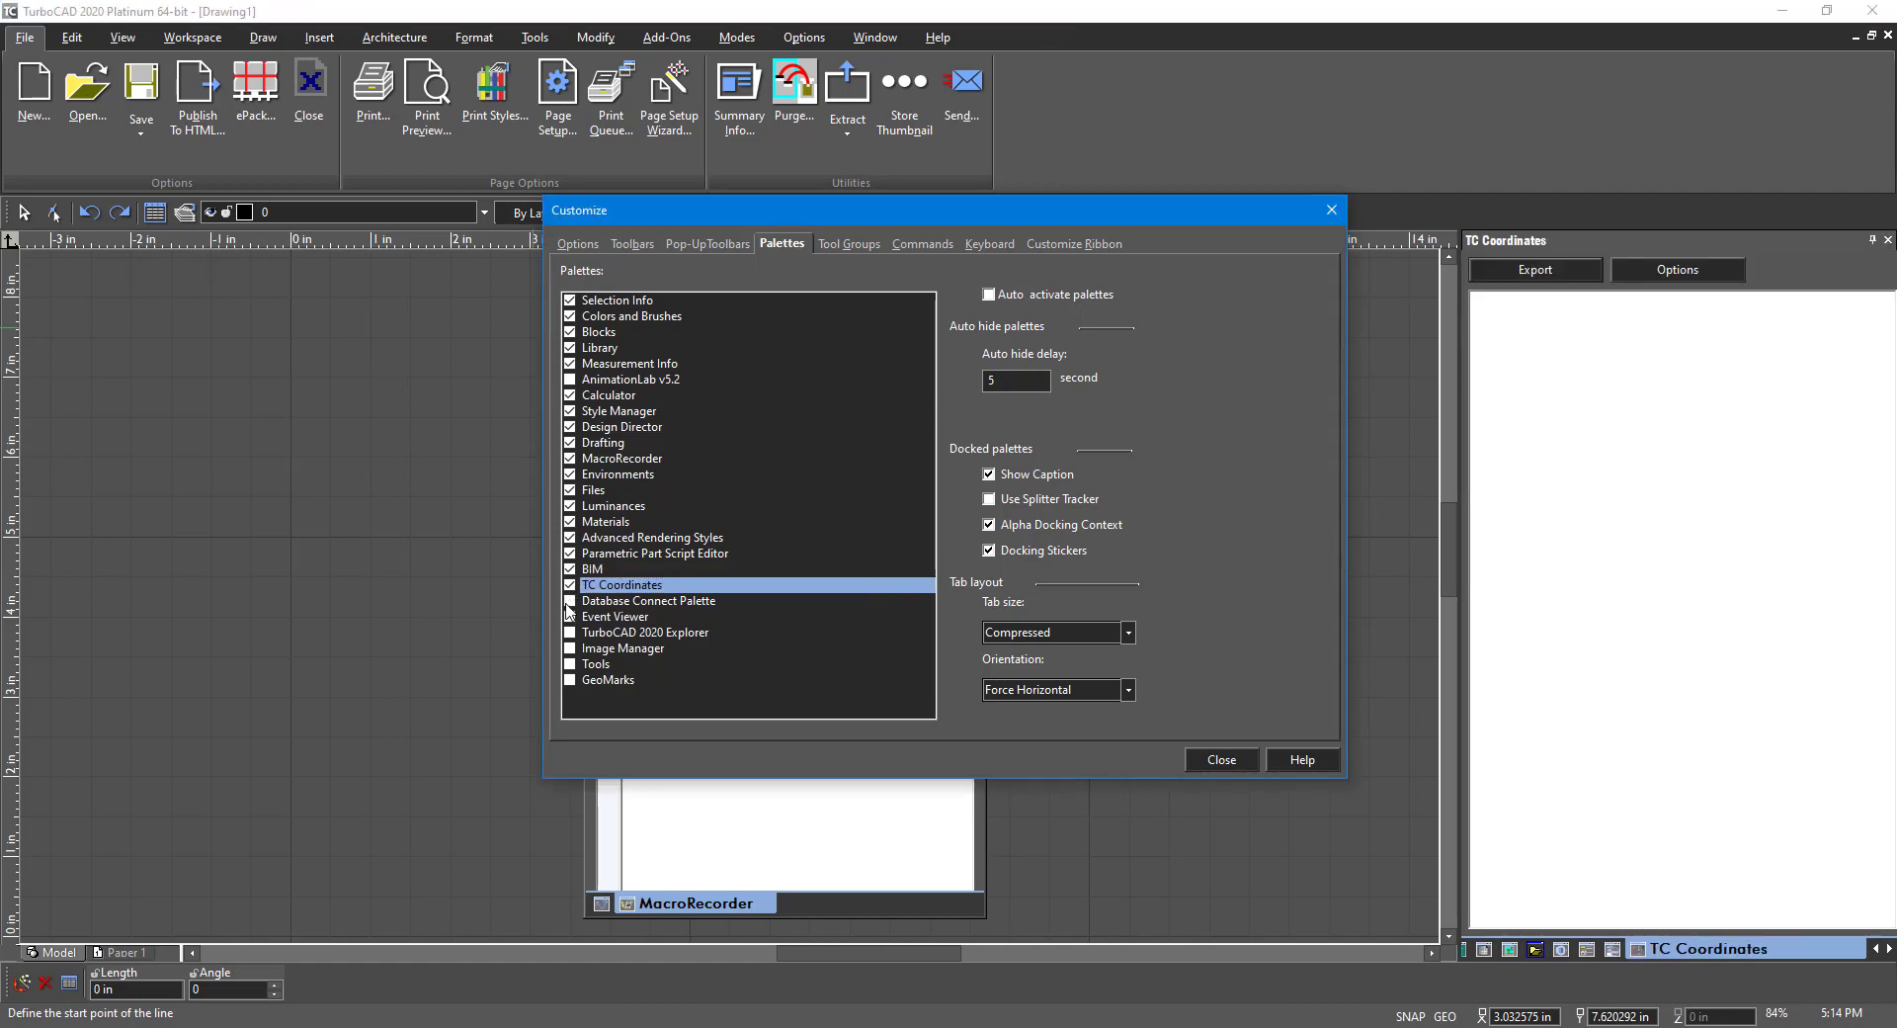
left_click(570, 601)
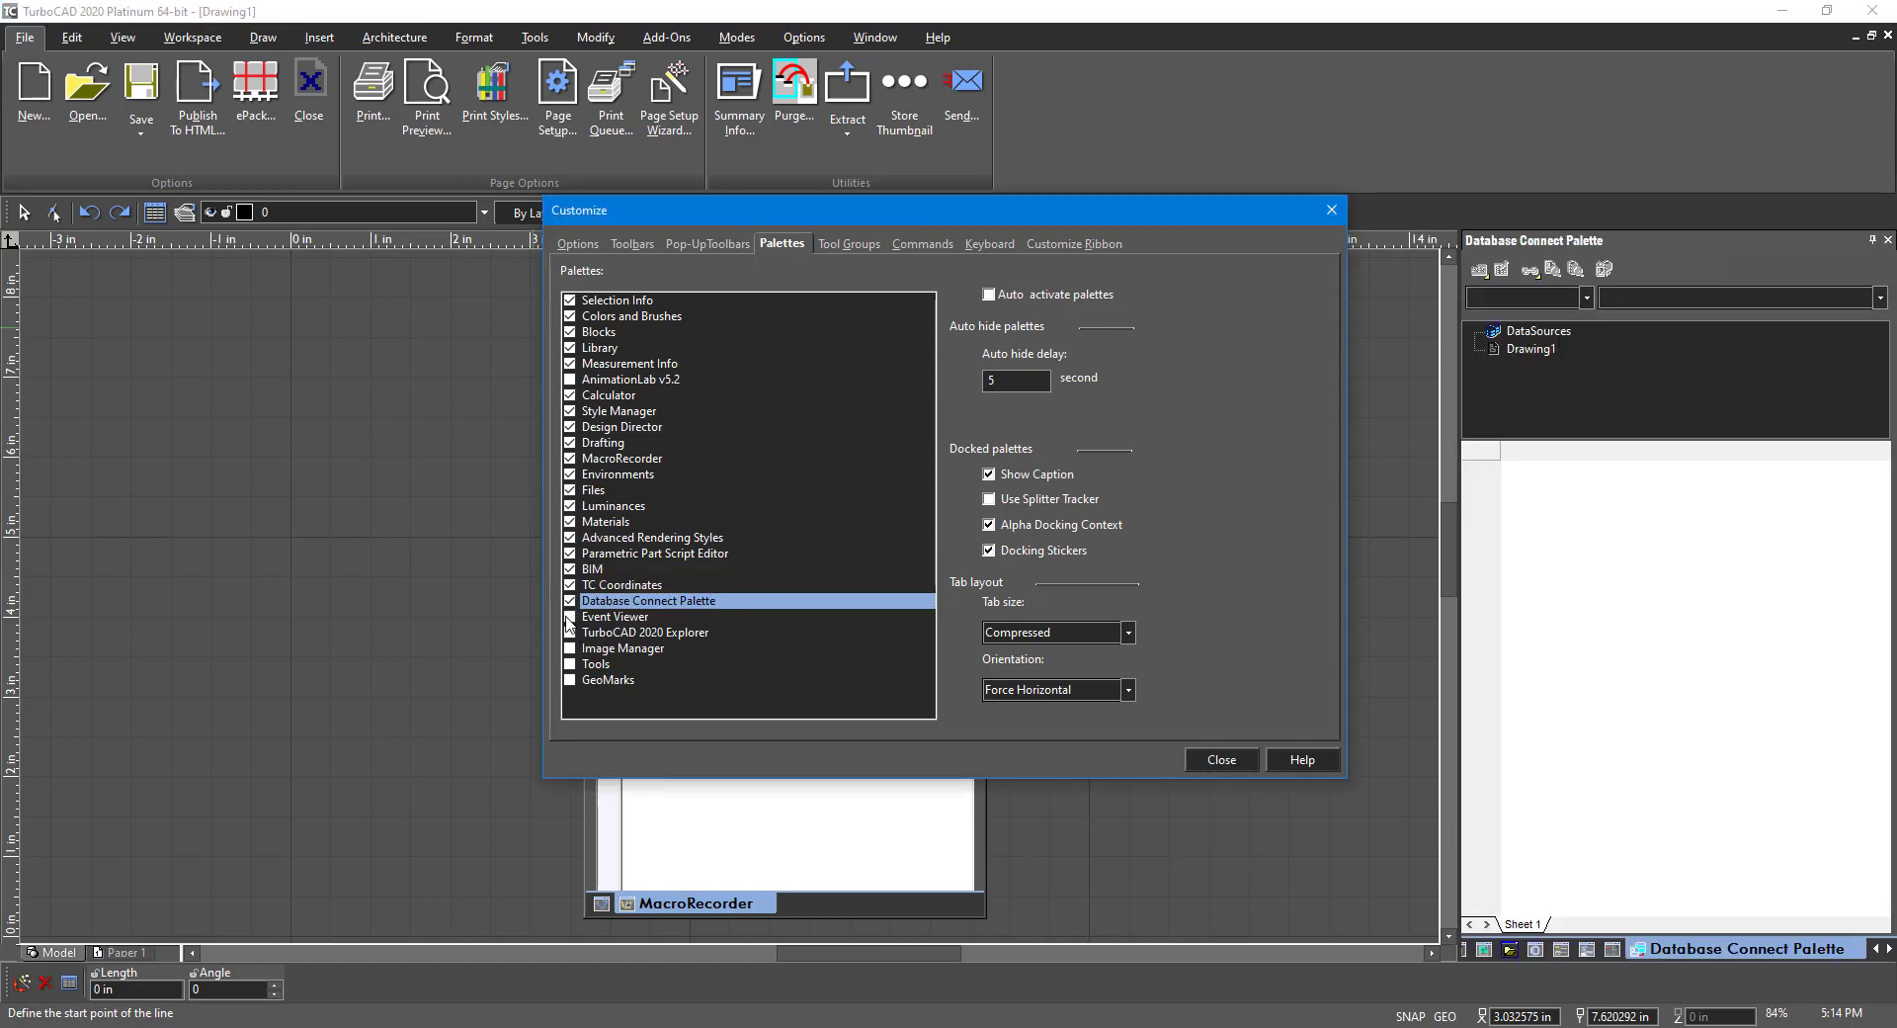
left_click(570, 618)
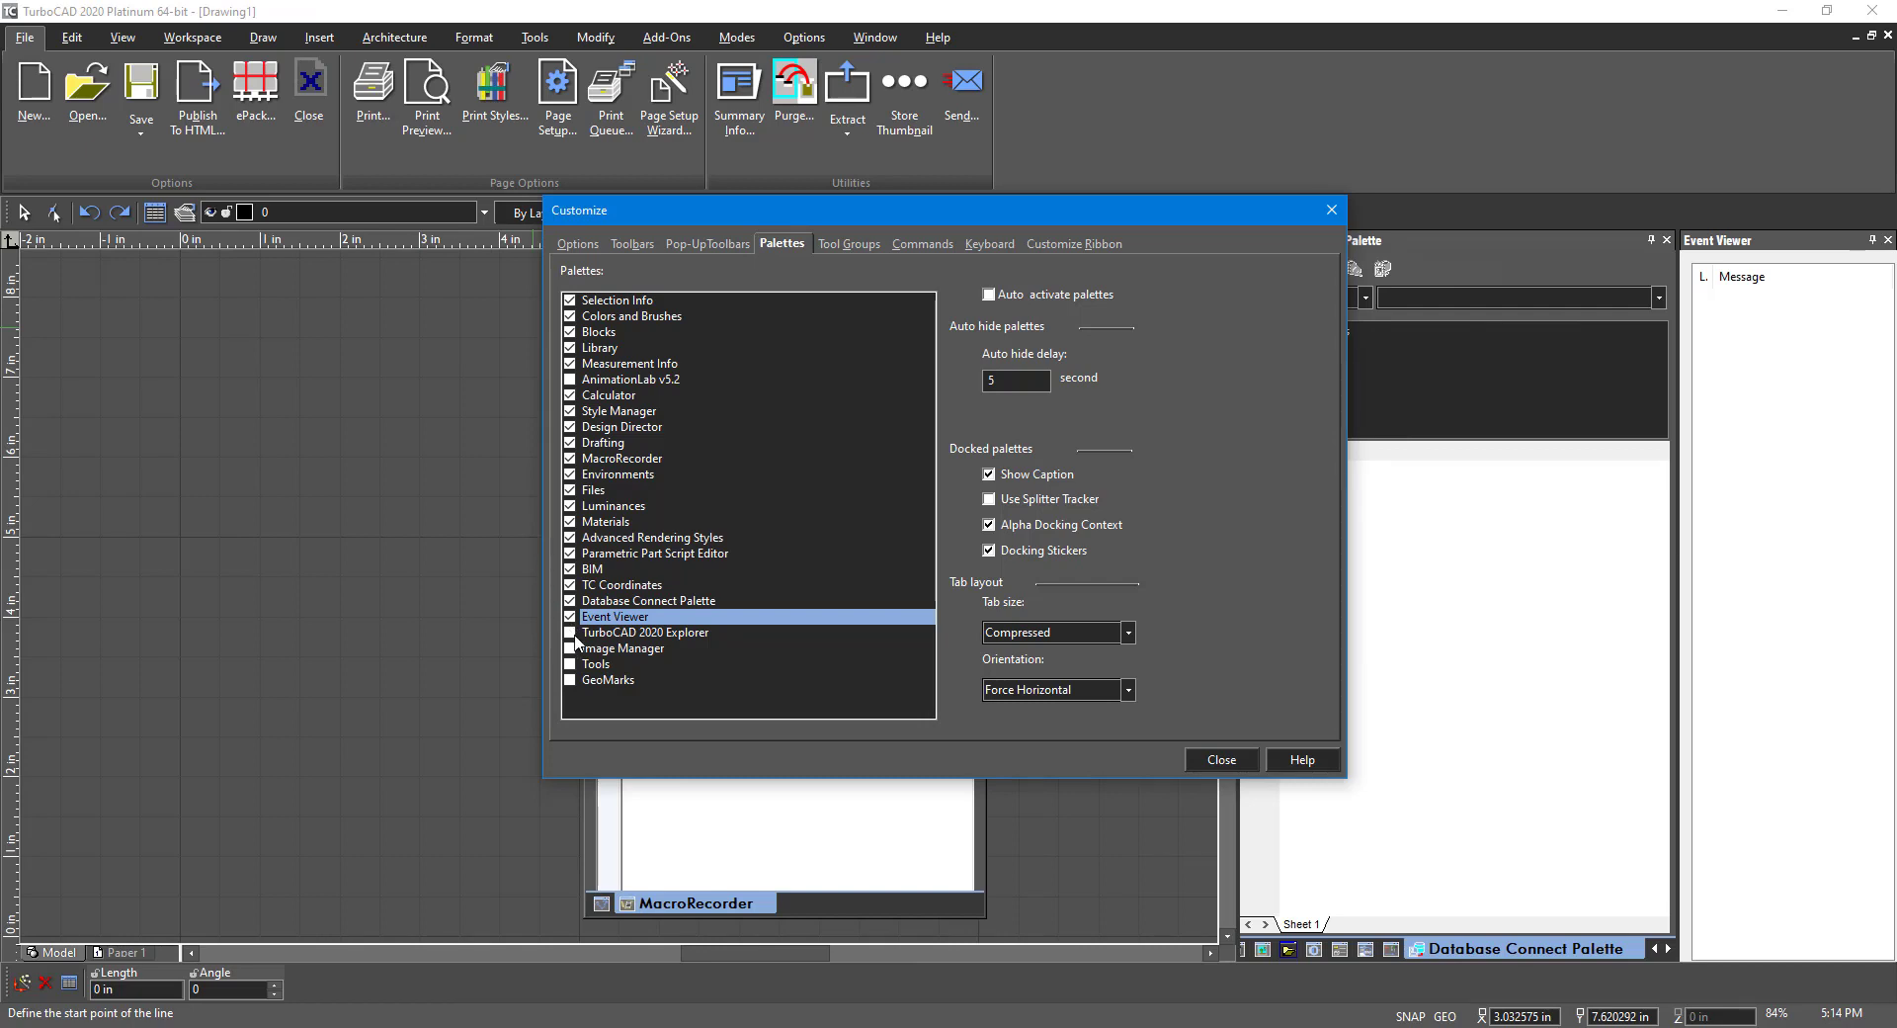
Step: Enable the TurboCAD 2020 Explorer, Tools and GeoMarks palettes, also trying Image Manager, and finish the customization
left_click(570, 634)
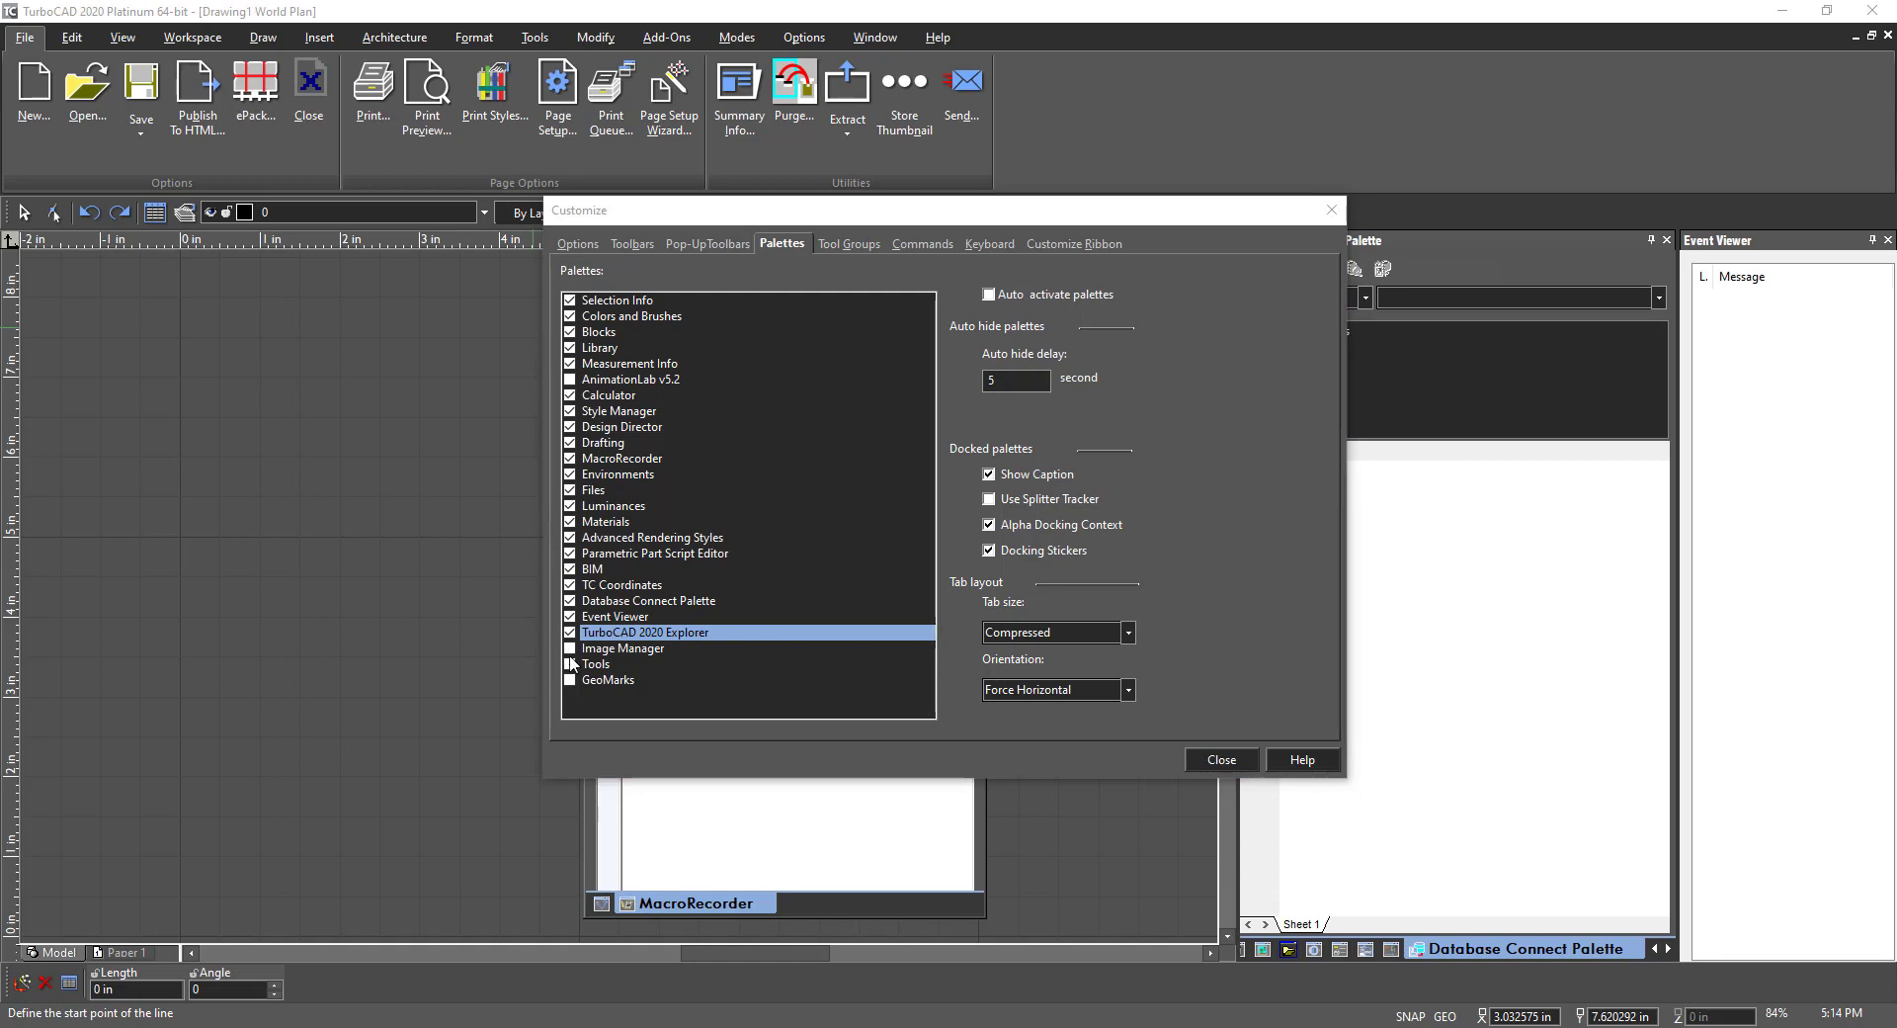
left_click(569, 649)
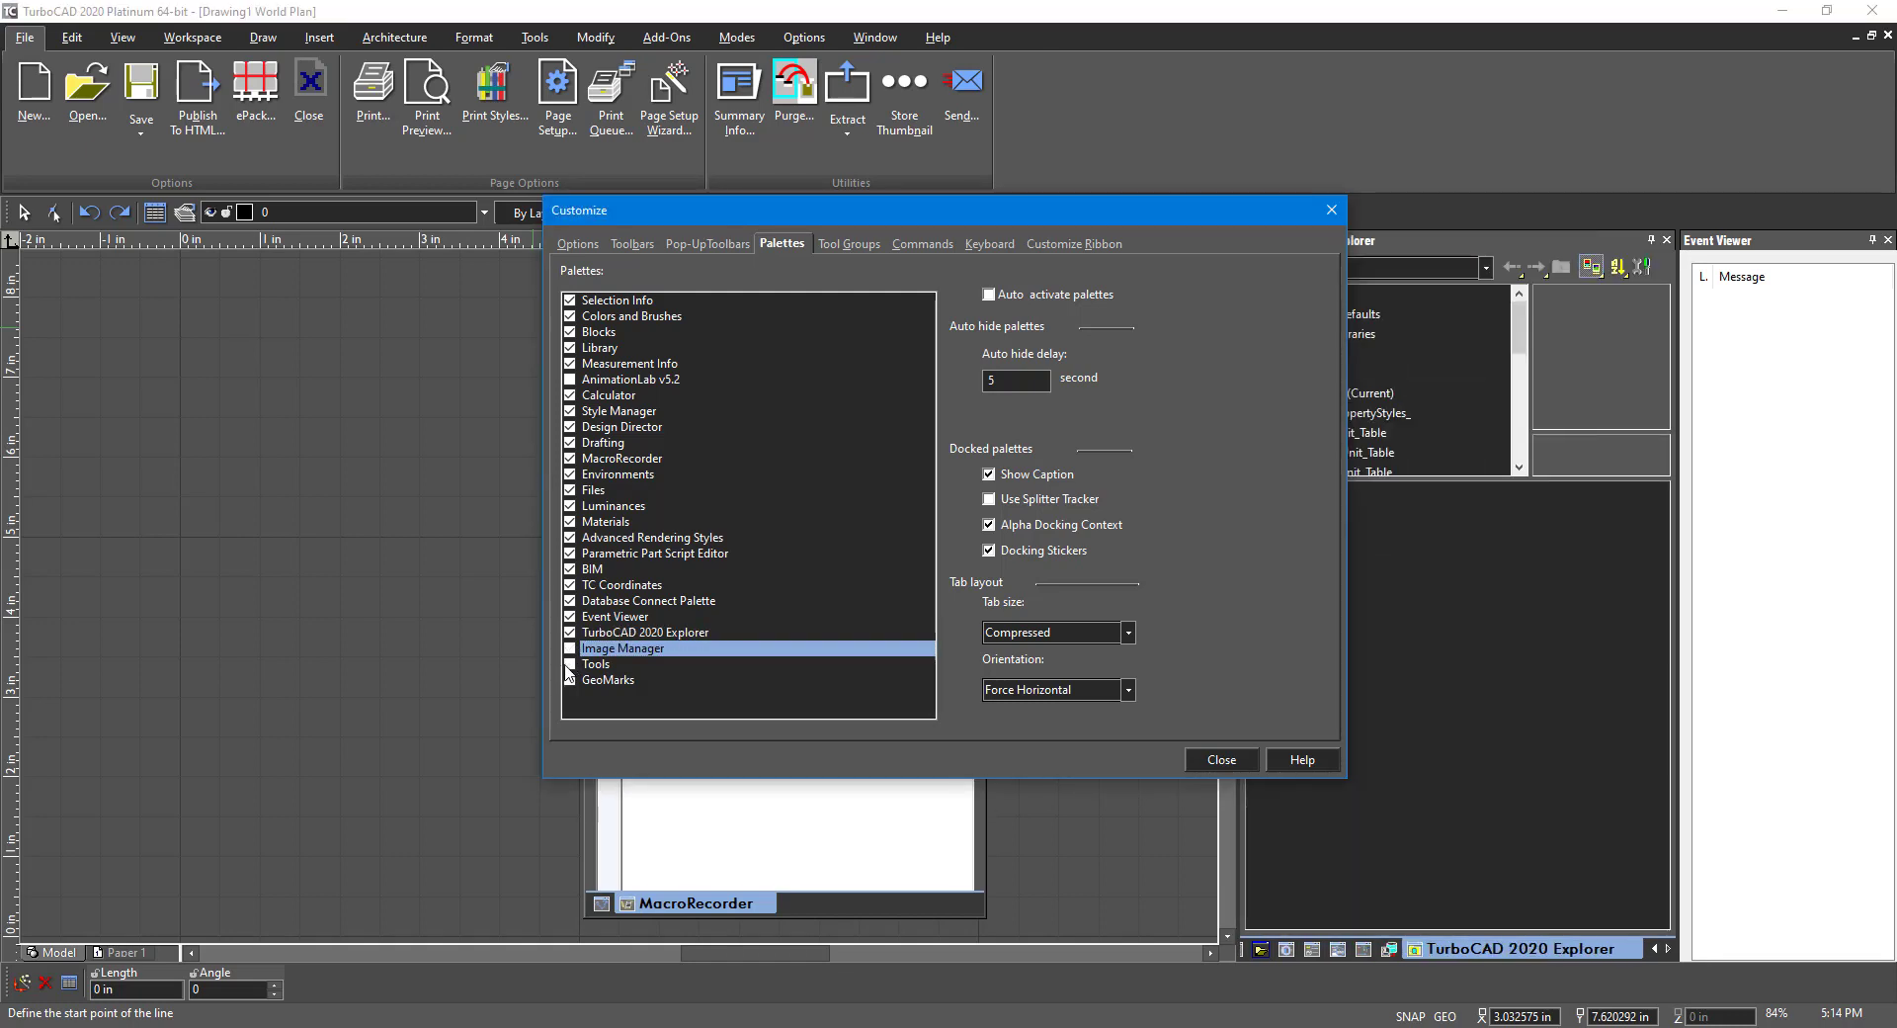
left_click(569, 668)
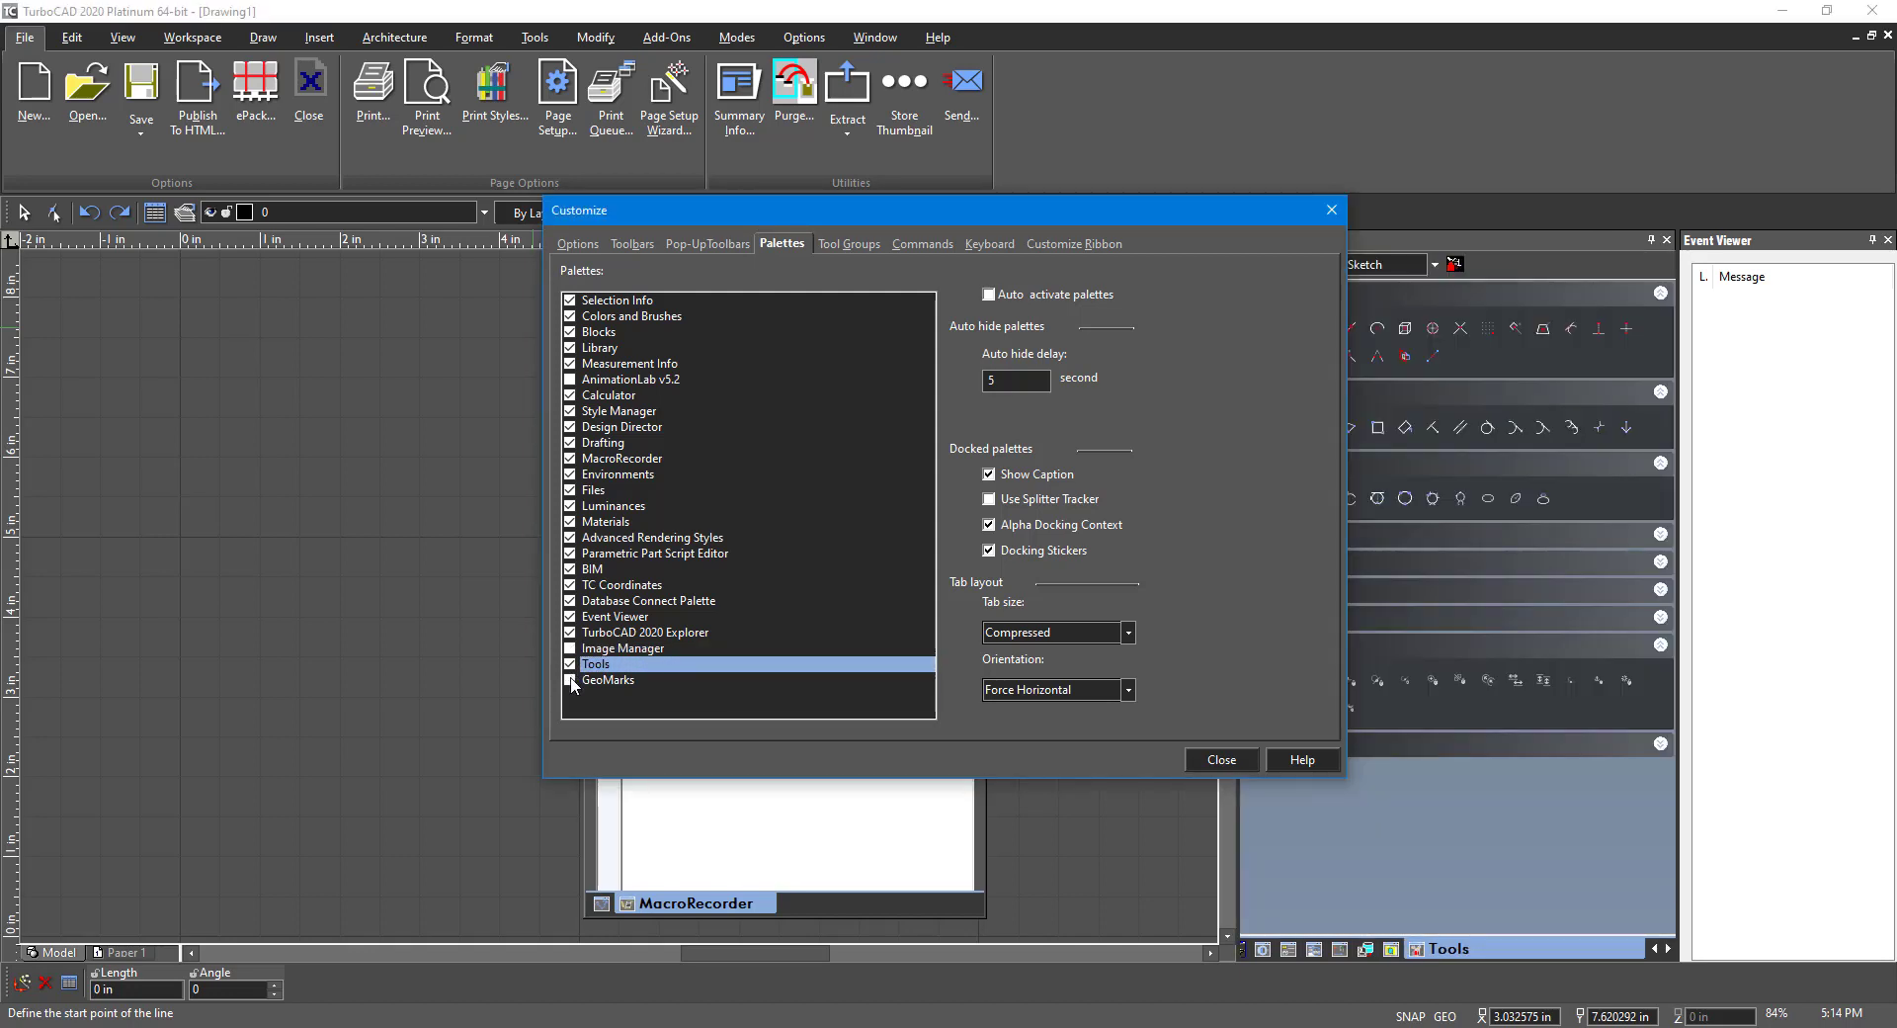
left_click(569, 680)
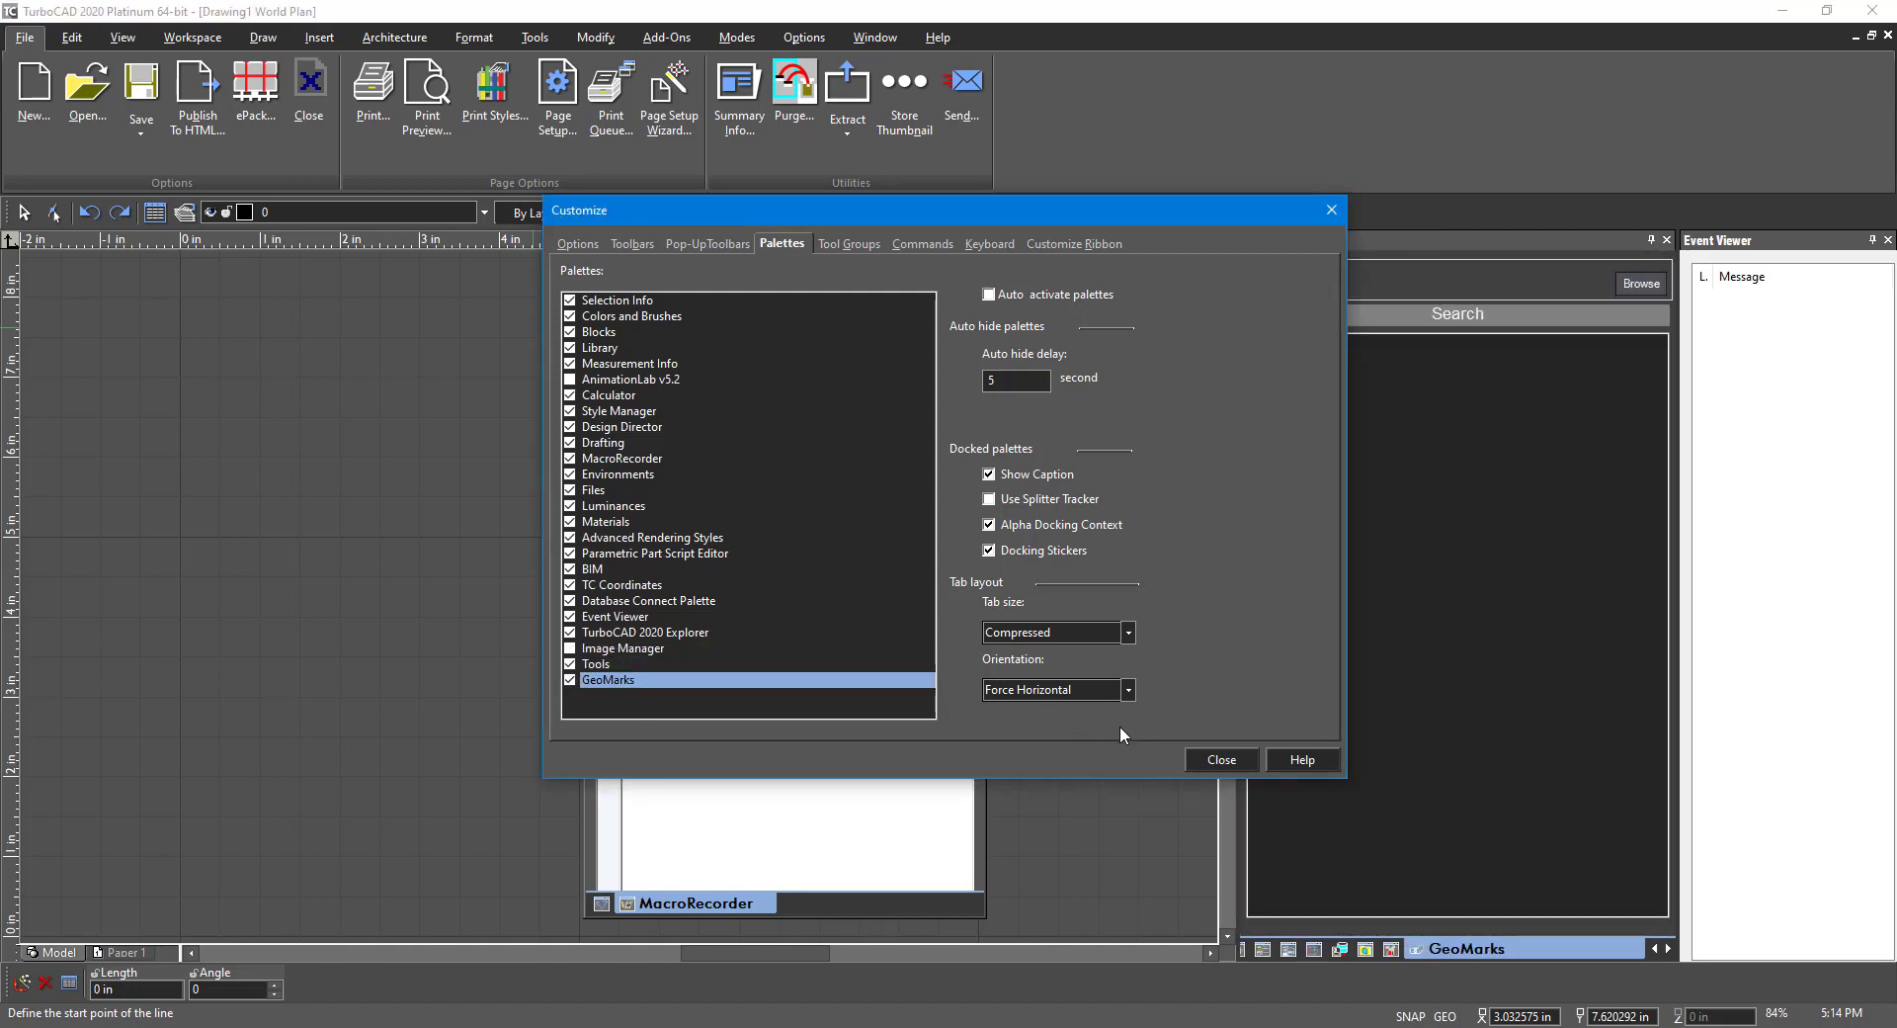
left_click(1222, 759)
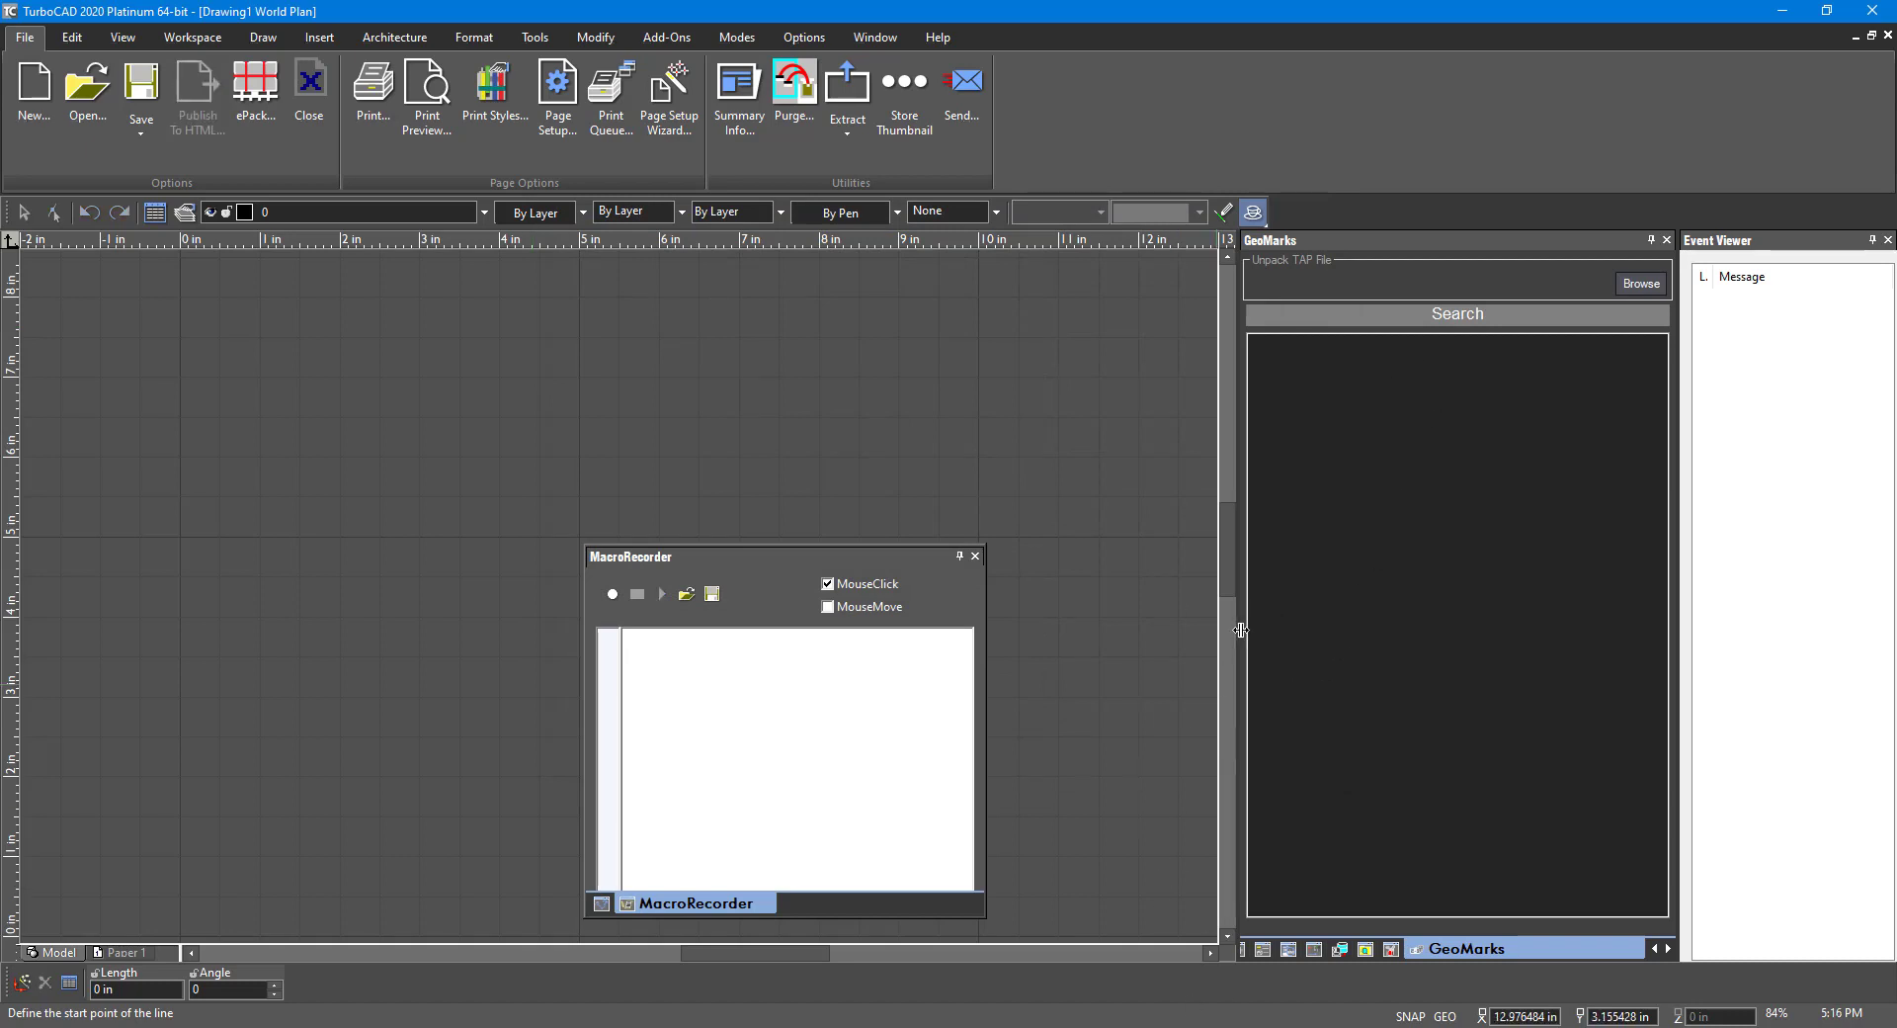
Step: Widen the docked palette group slightly and merge the separate Event Viewer palette into it
mouse_move(1237, 630)
left_mouse_down()
mouse_move(1159, 628)
mouse_move(1209, 627)
left_mouse_up()
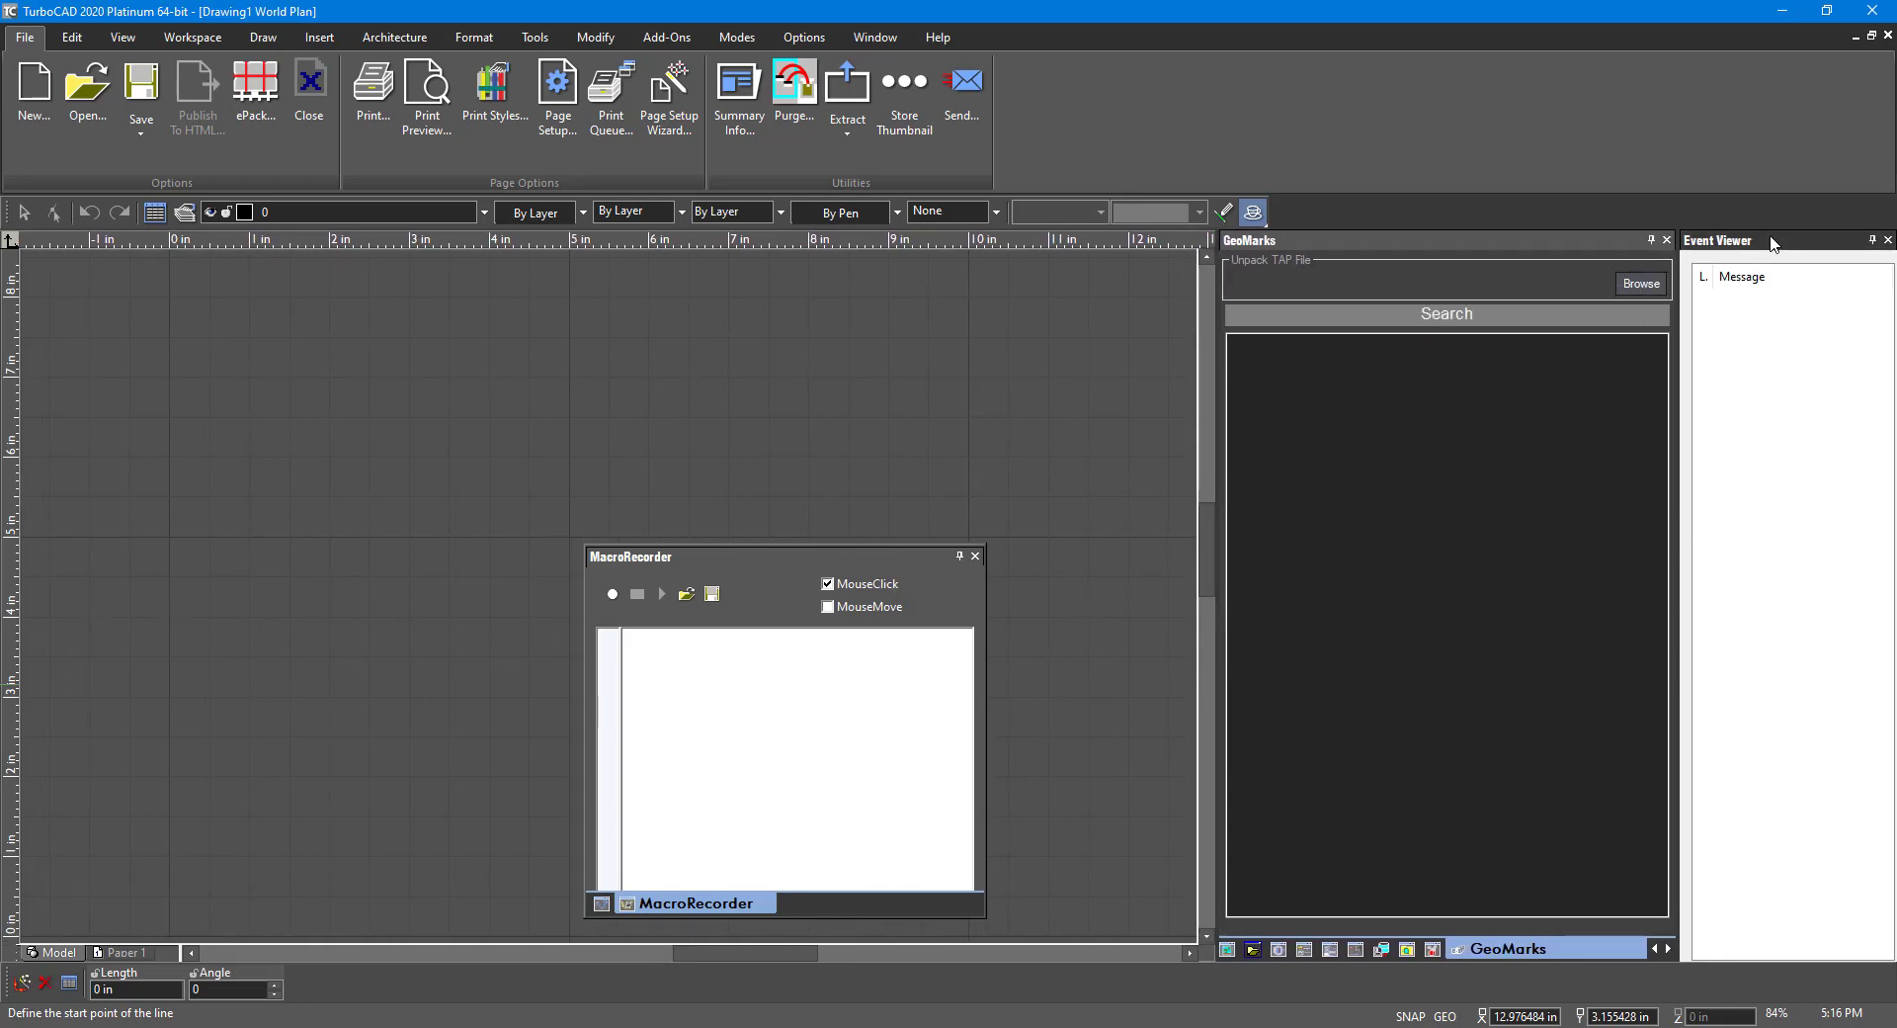
left_click_drag(1772, 244, 1454, 599)
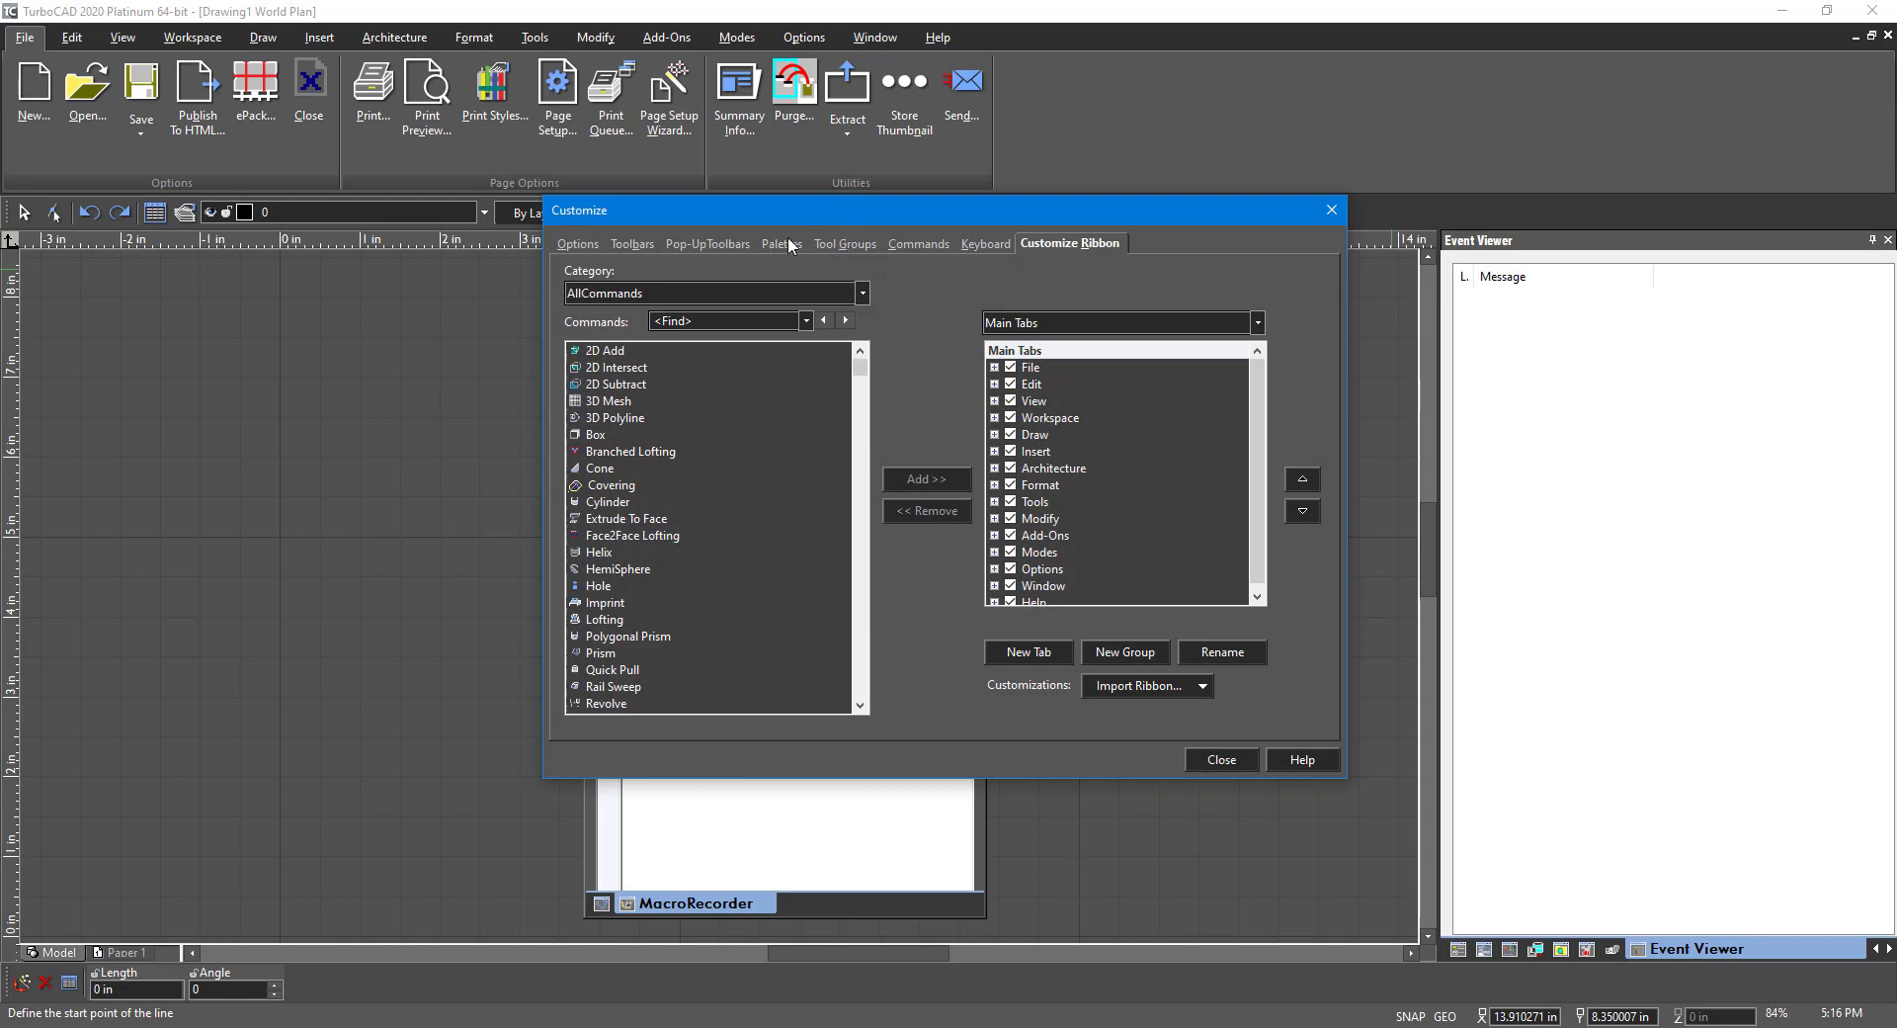
Step: Set the palette tab size to Multi Row and dock the floating MacroRecorder and Measurement Info group with the other palettes
left_click(780, 243)
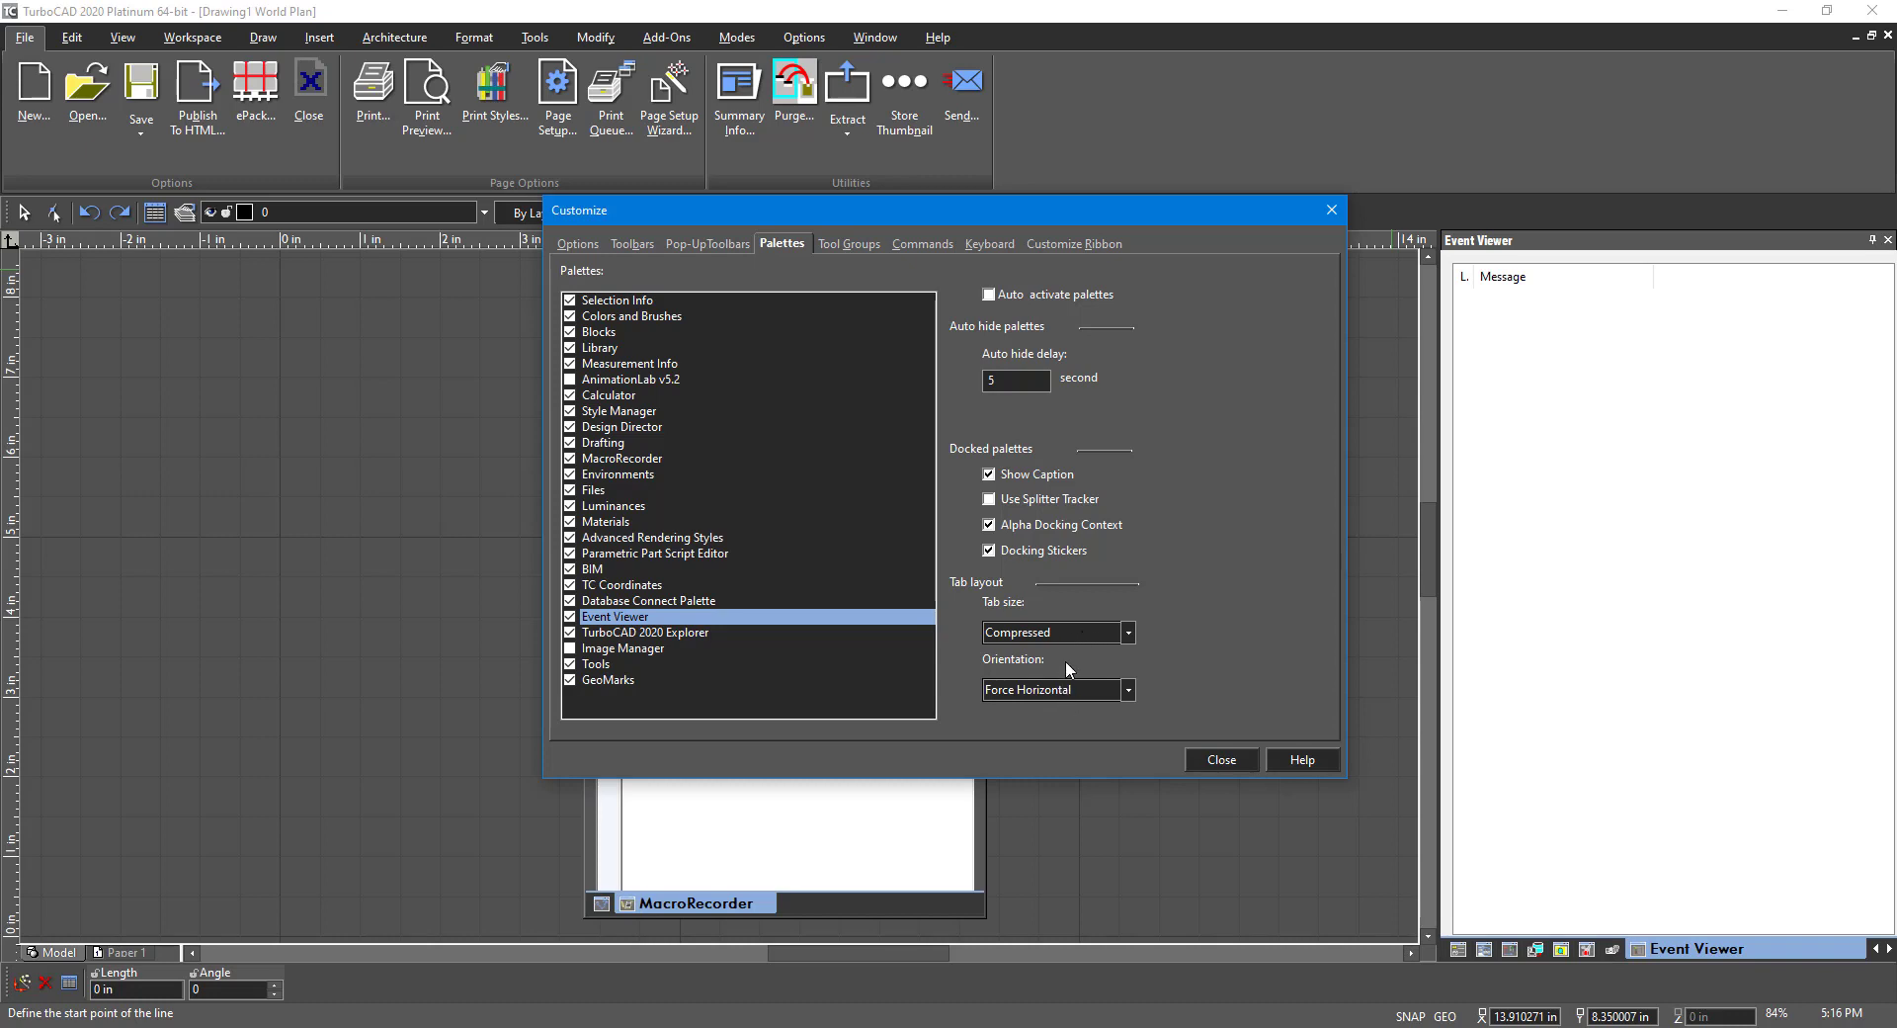
left_click(1059, 632)
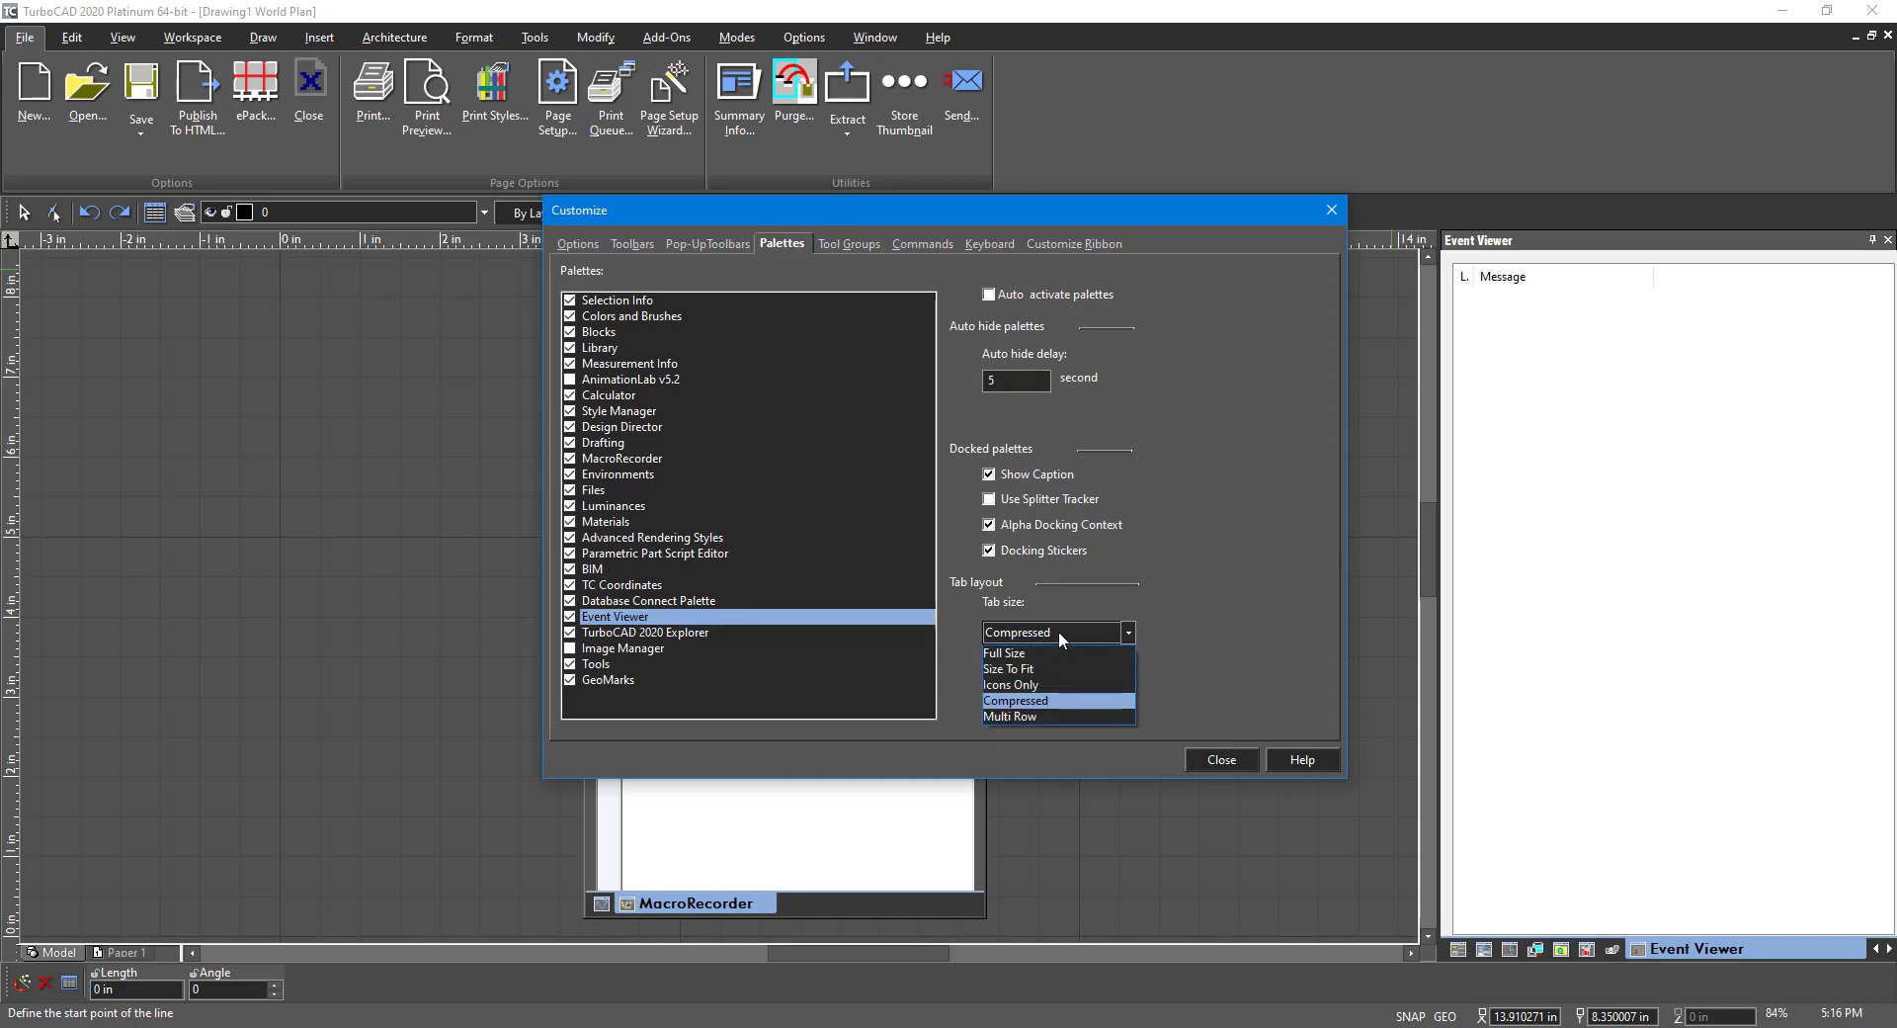
left_click(1051, 716)
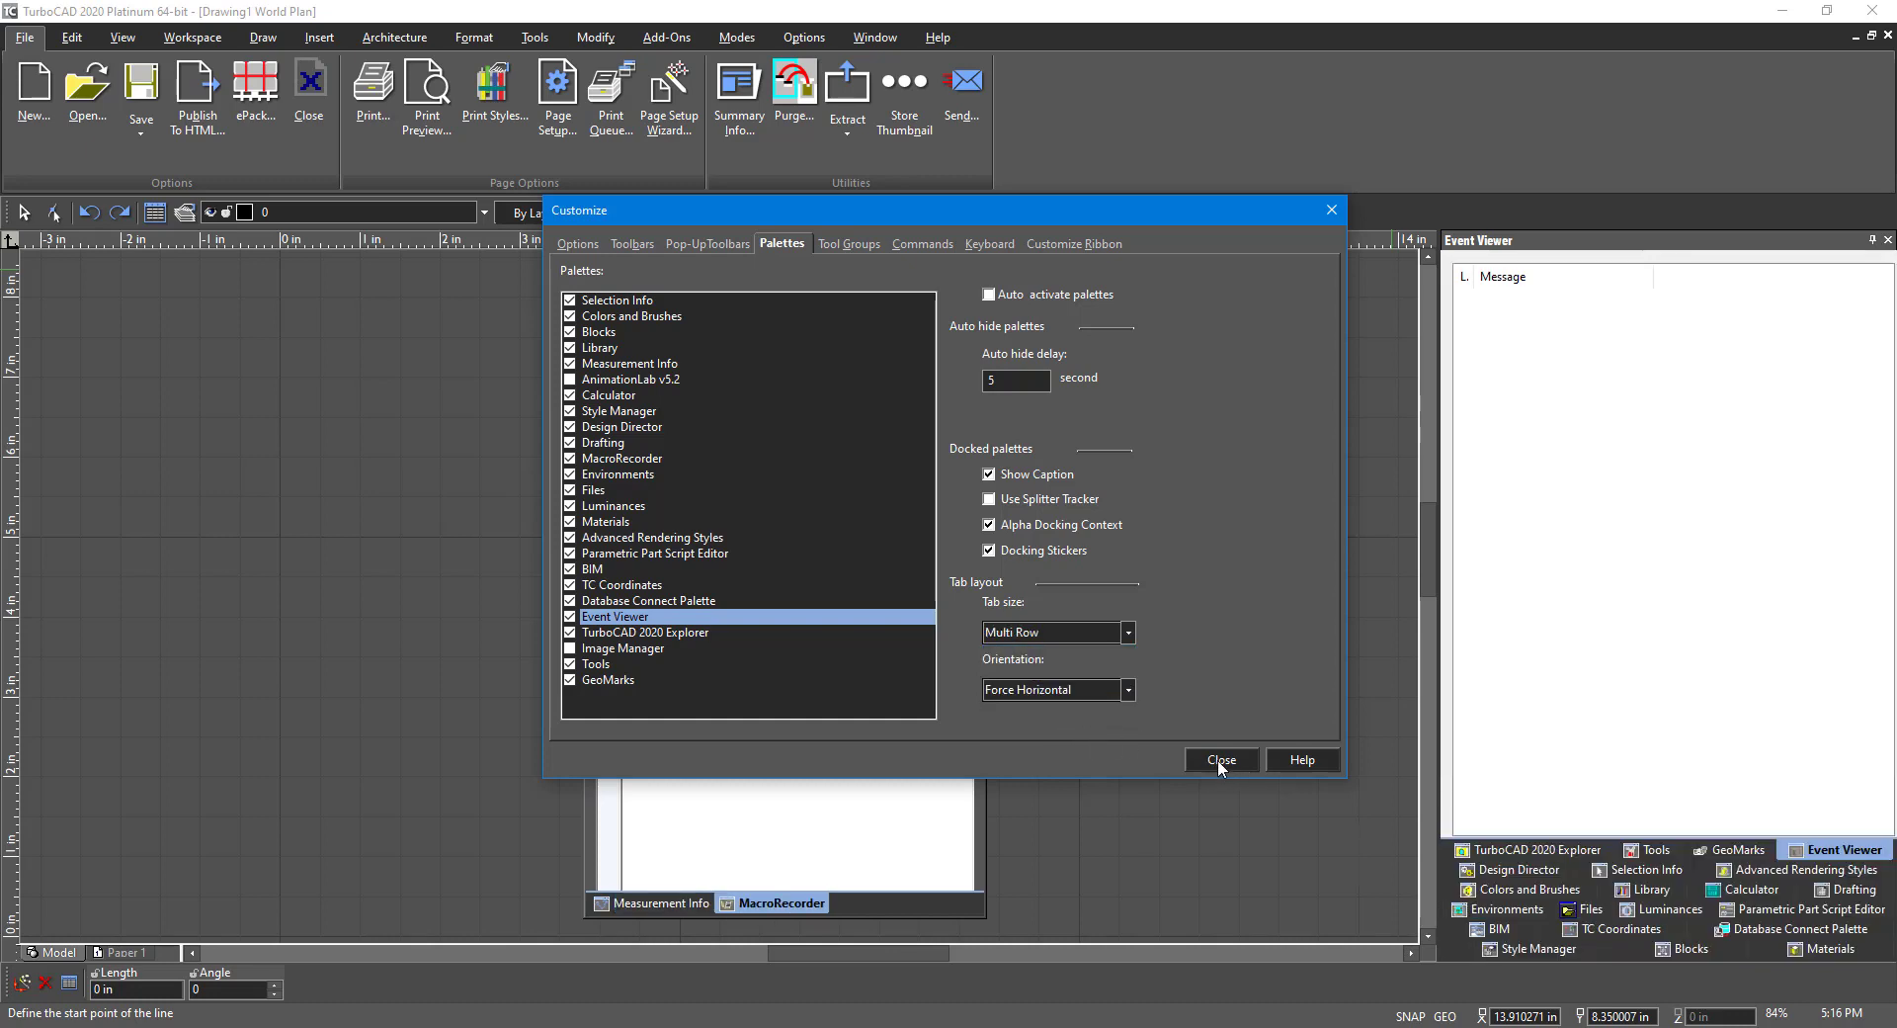
left_click(1222, 758)
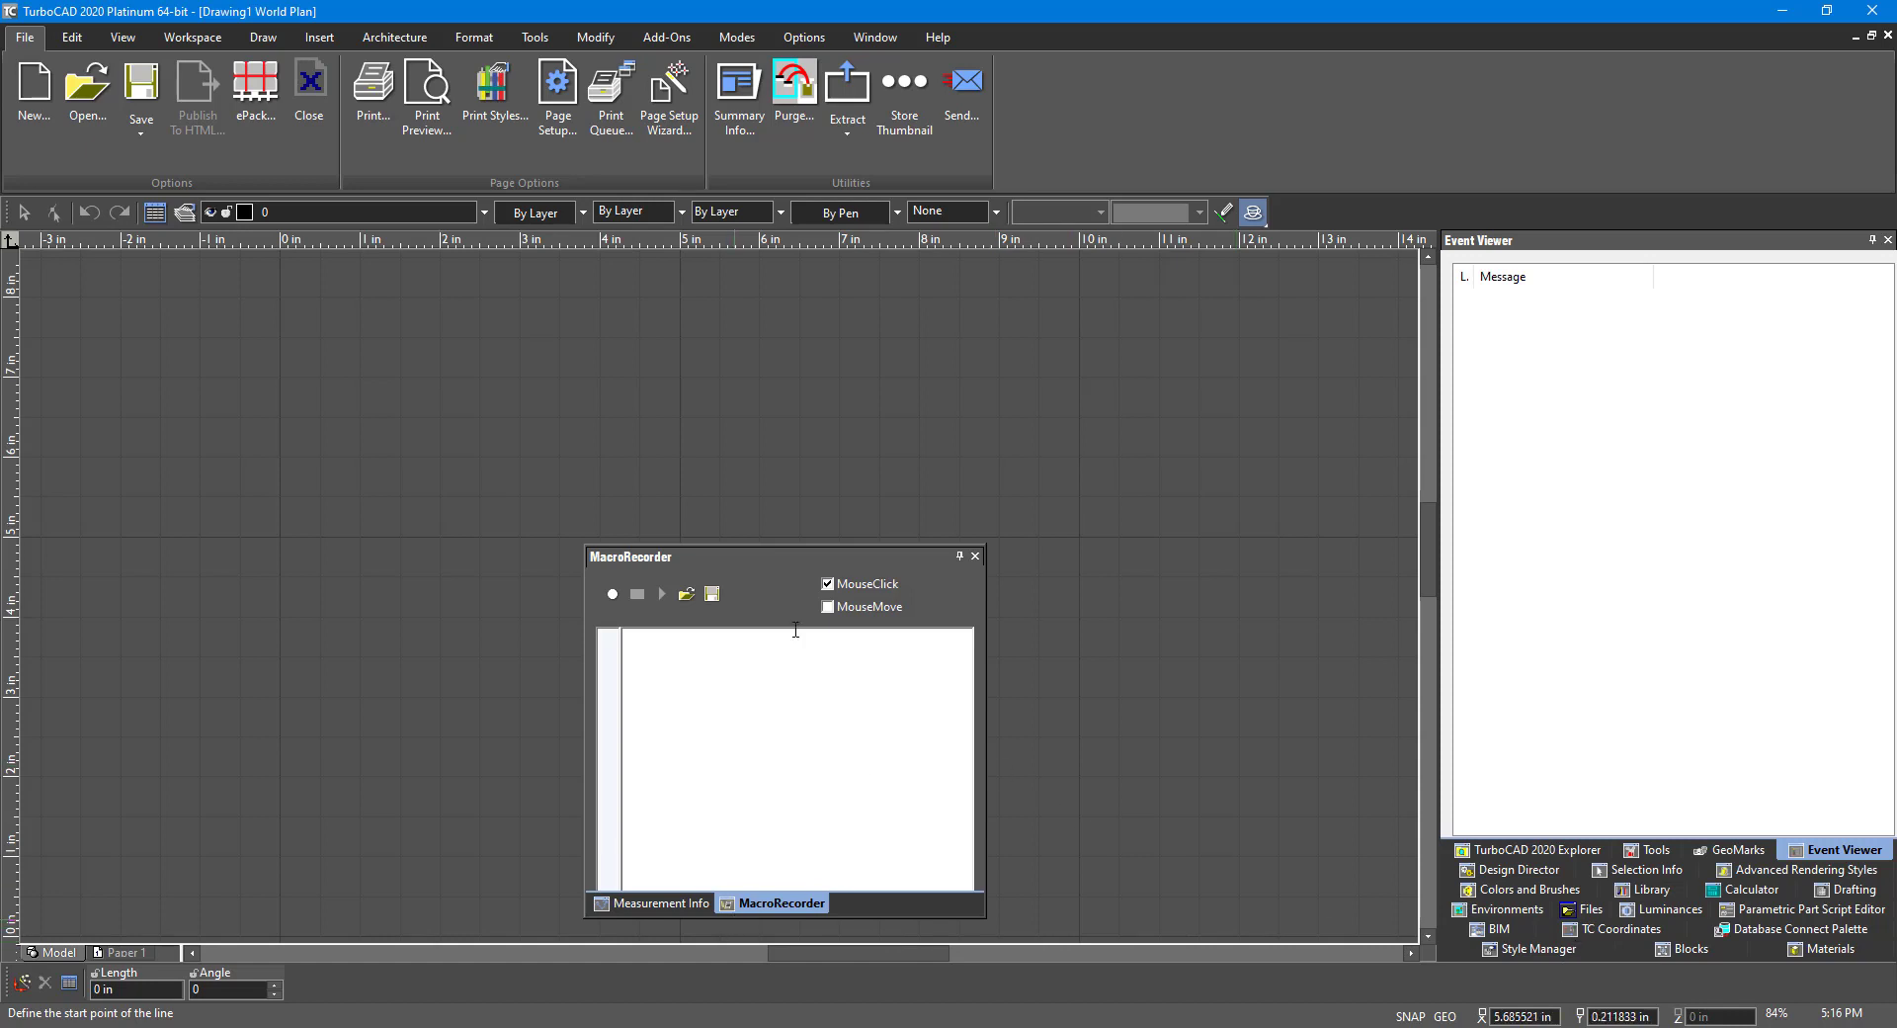
left_click_drag(785, 565, 1670, 593)
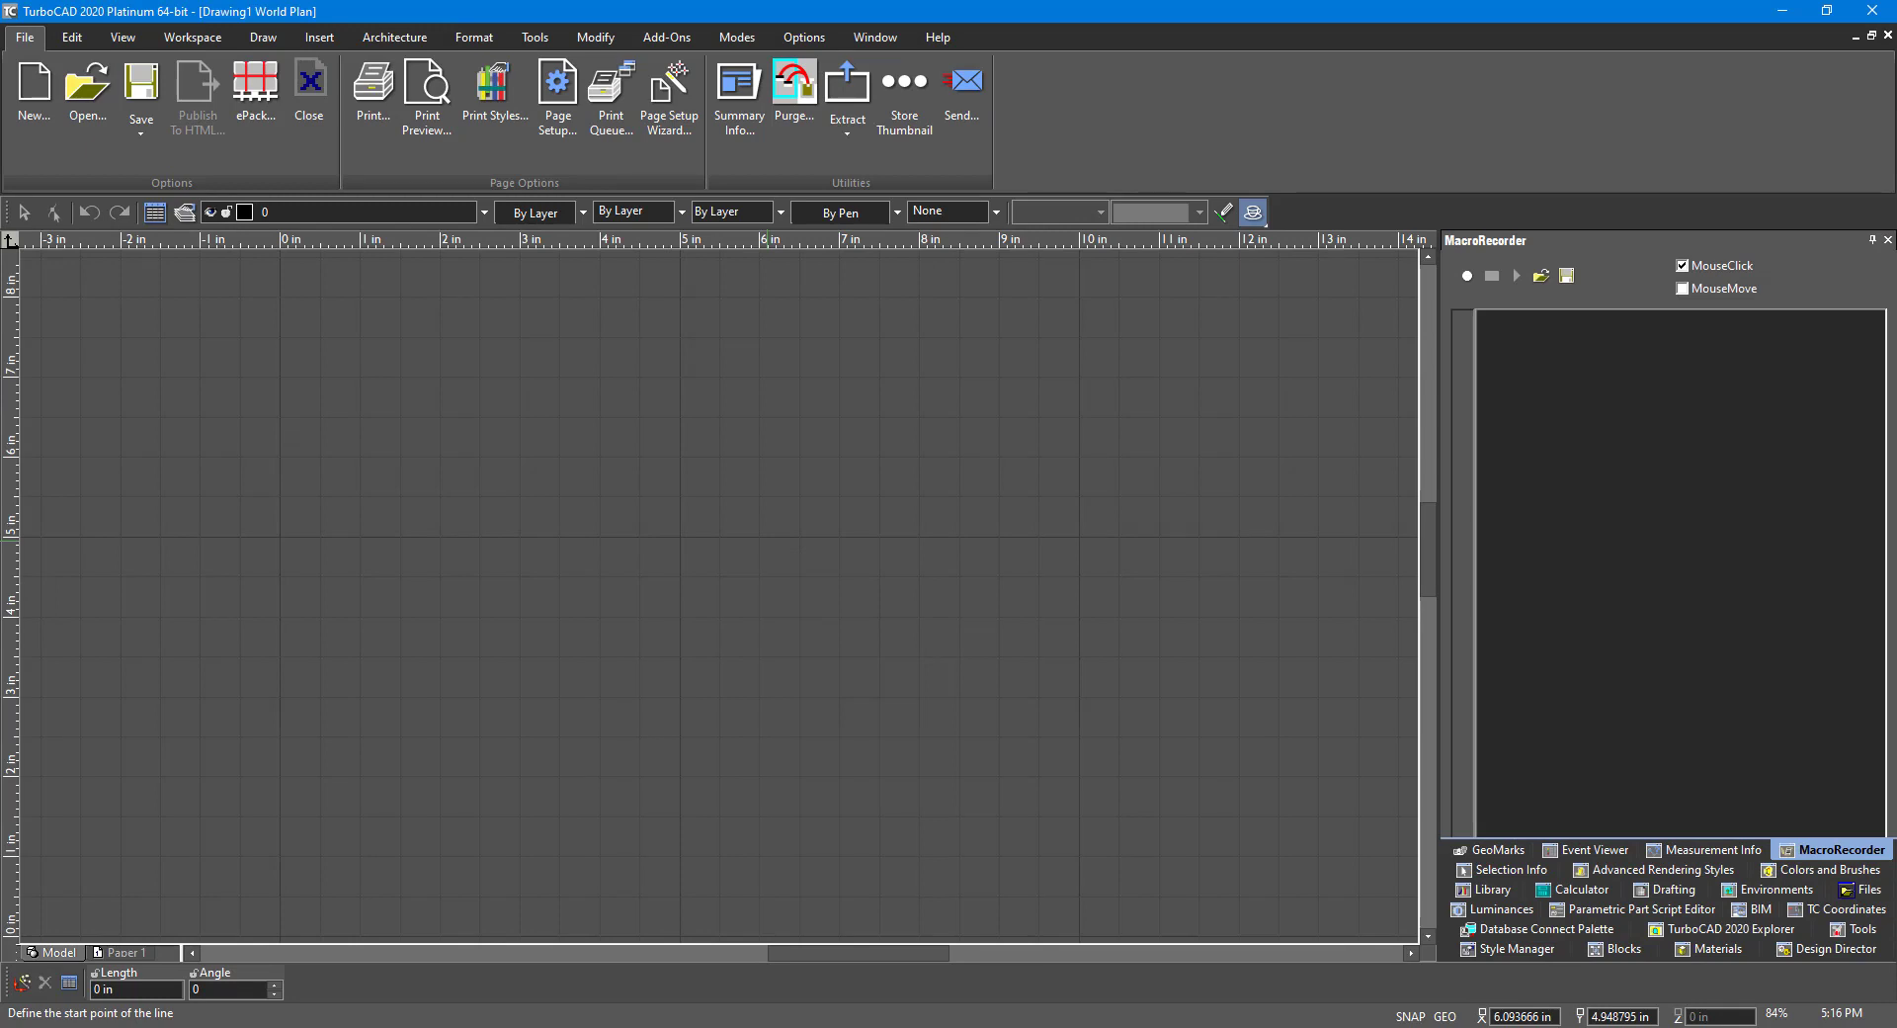
Step: Consult the Palettes layout.png reference image and undock the Materials palette as a floating window over the drawing area
left_click_drag(1896, 434, 918, 325)
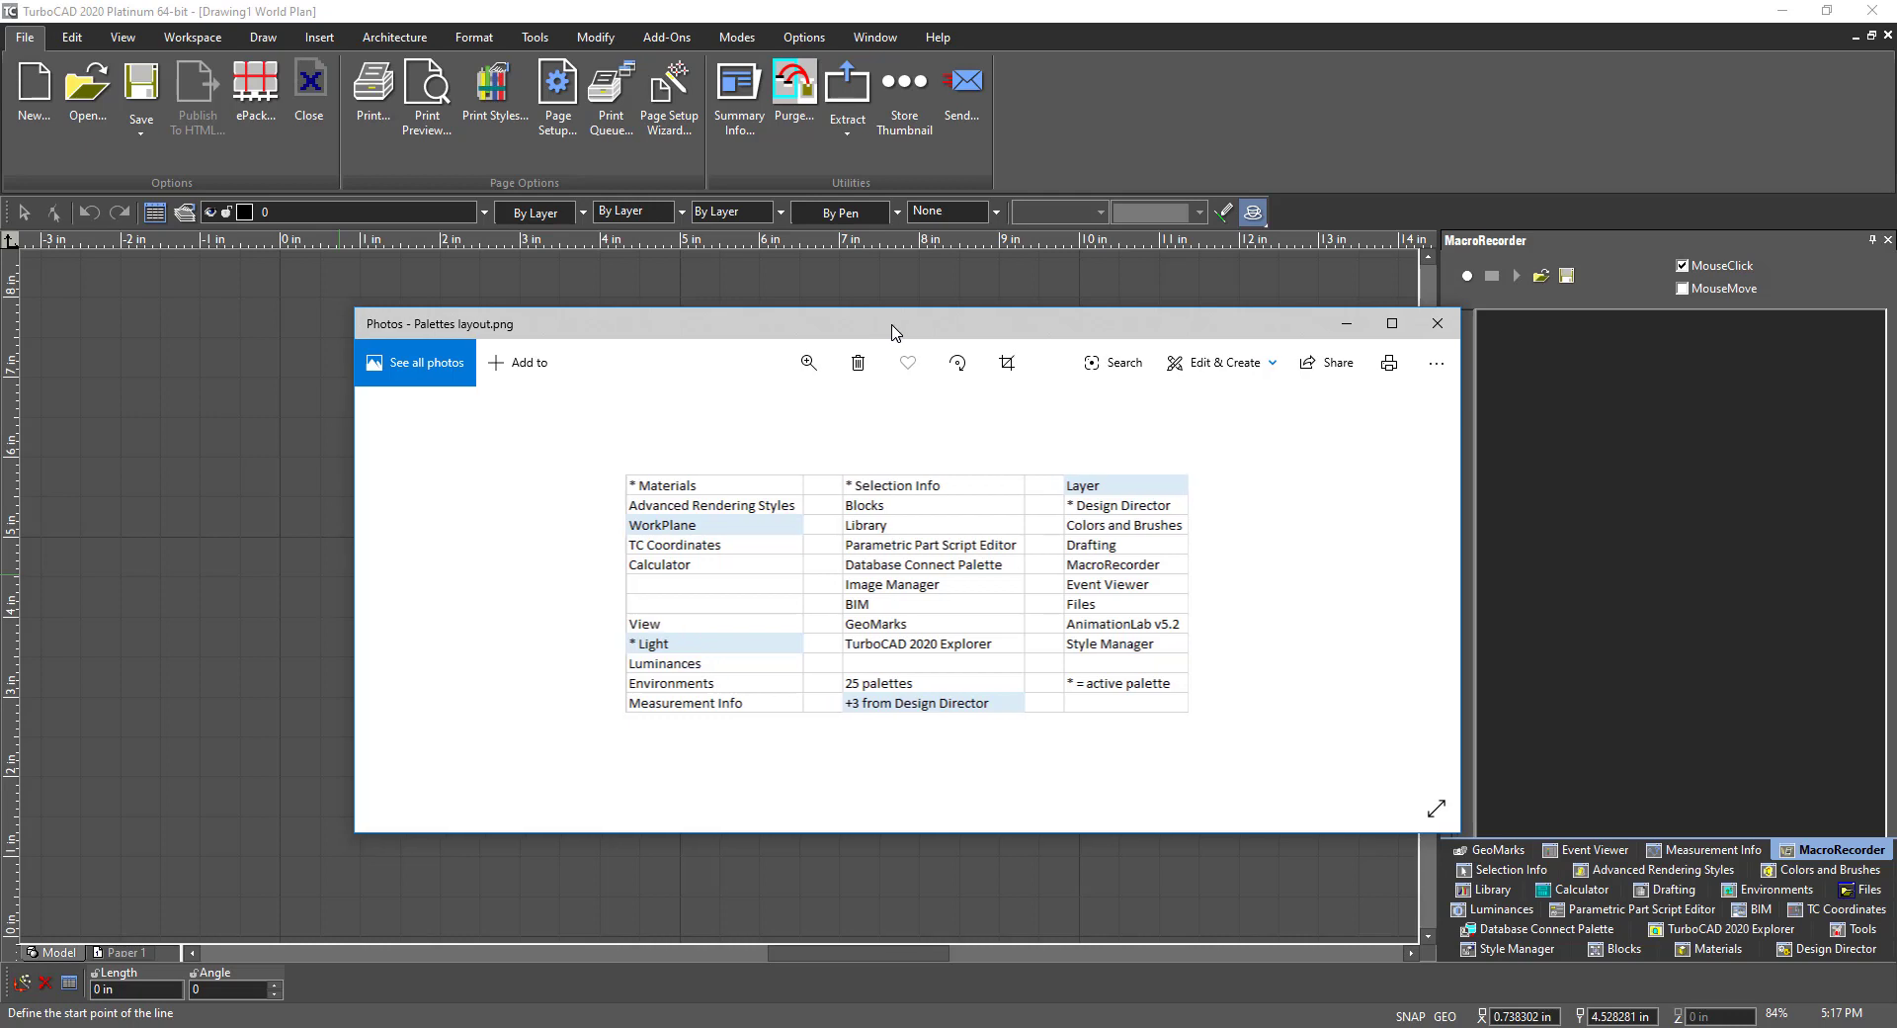
left_click_drag(893, 330, 1896, 331)
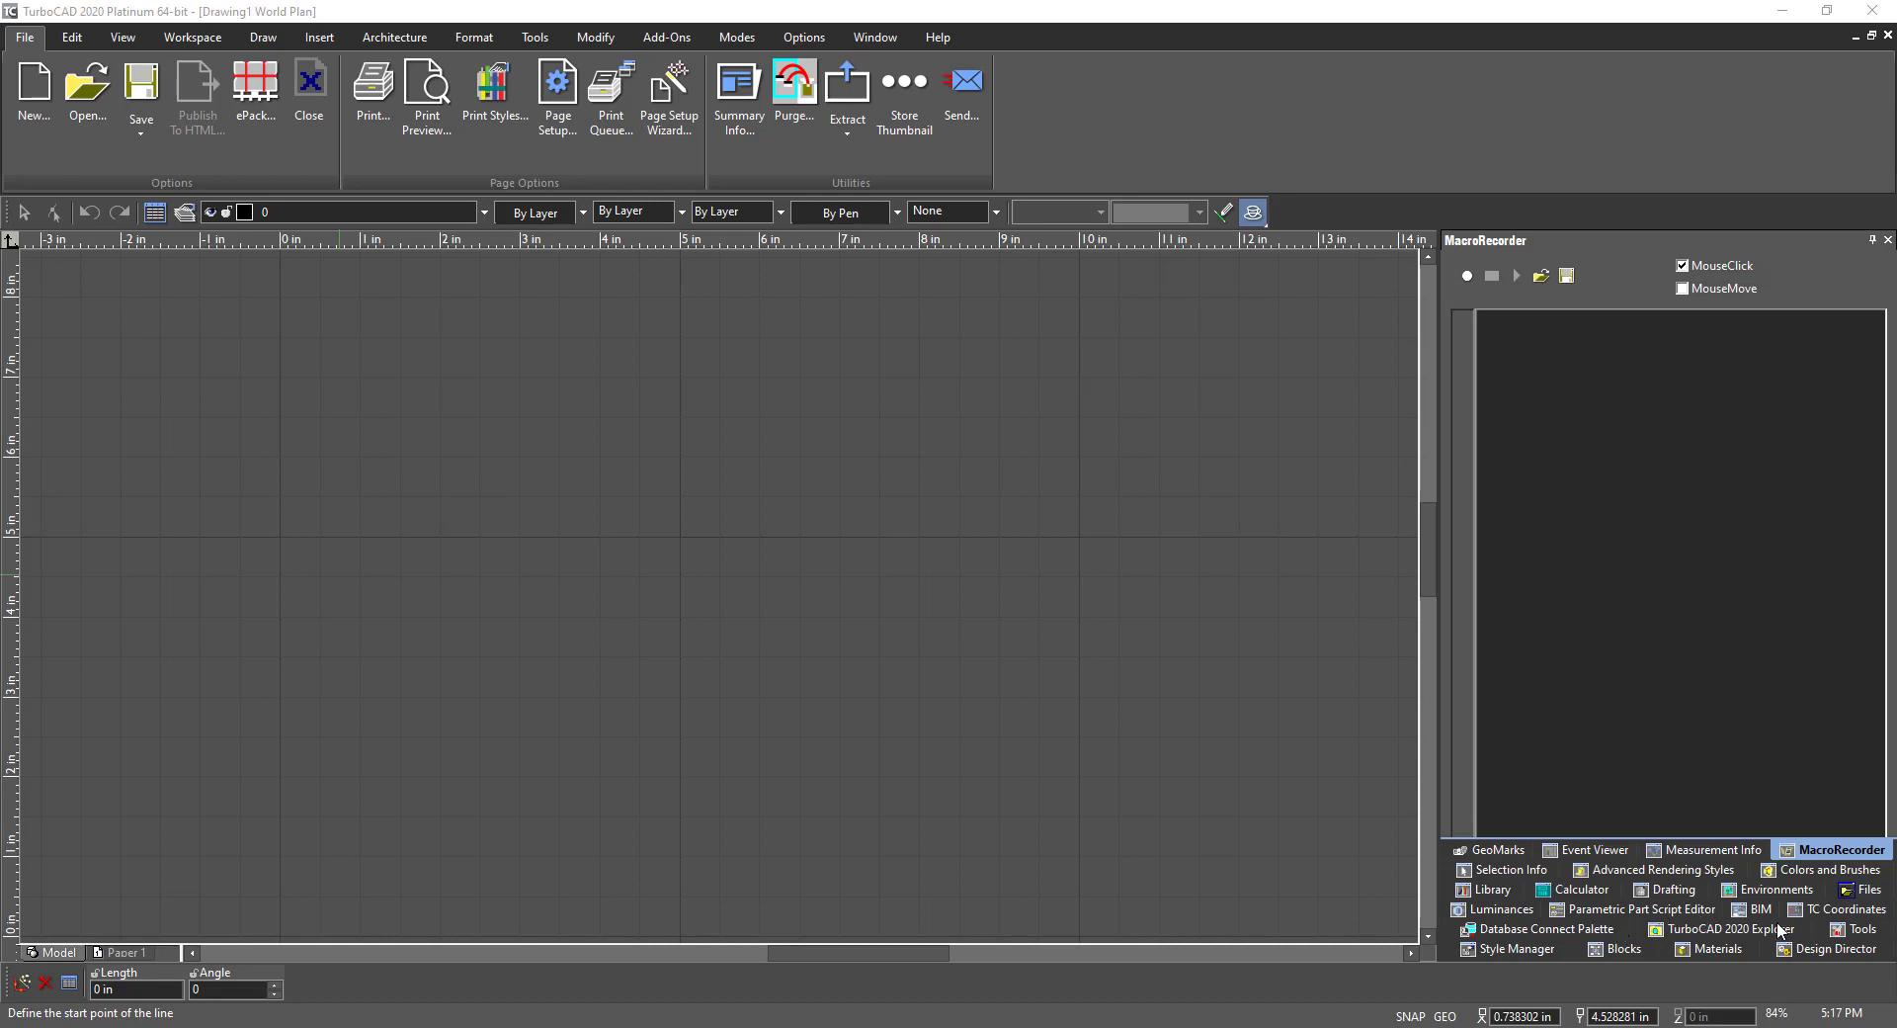
left_click_drag(1720, 949, 316, 590)
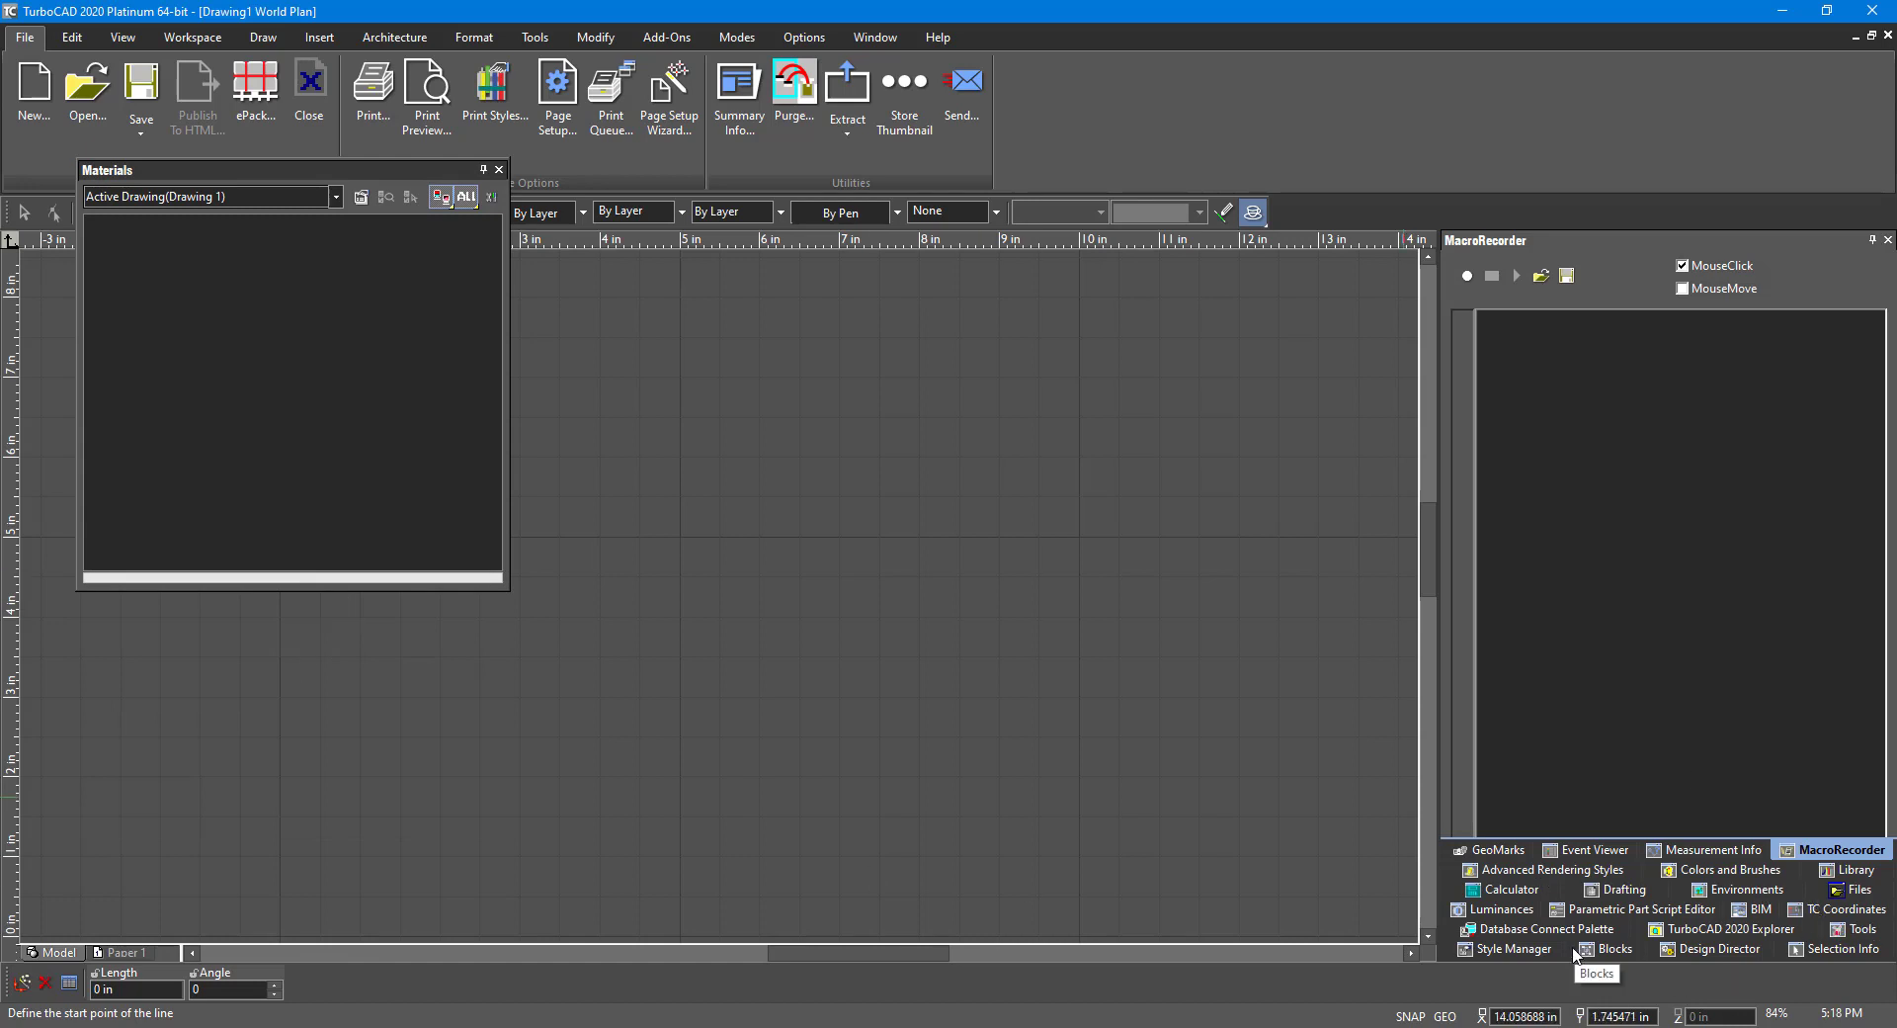
Step: Open the Design Director's Layer and WorkPlane categories as separate palettes and return to the Design Director
left_click(1718, 948)
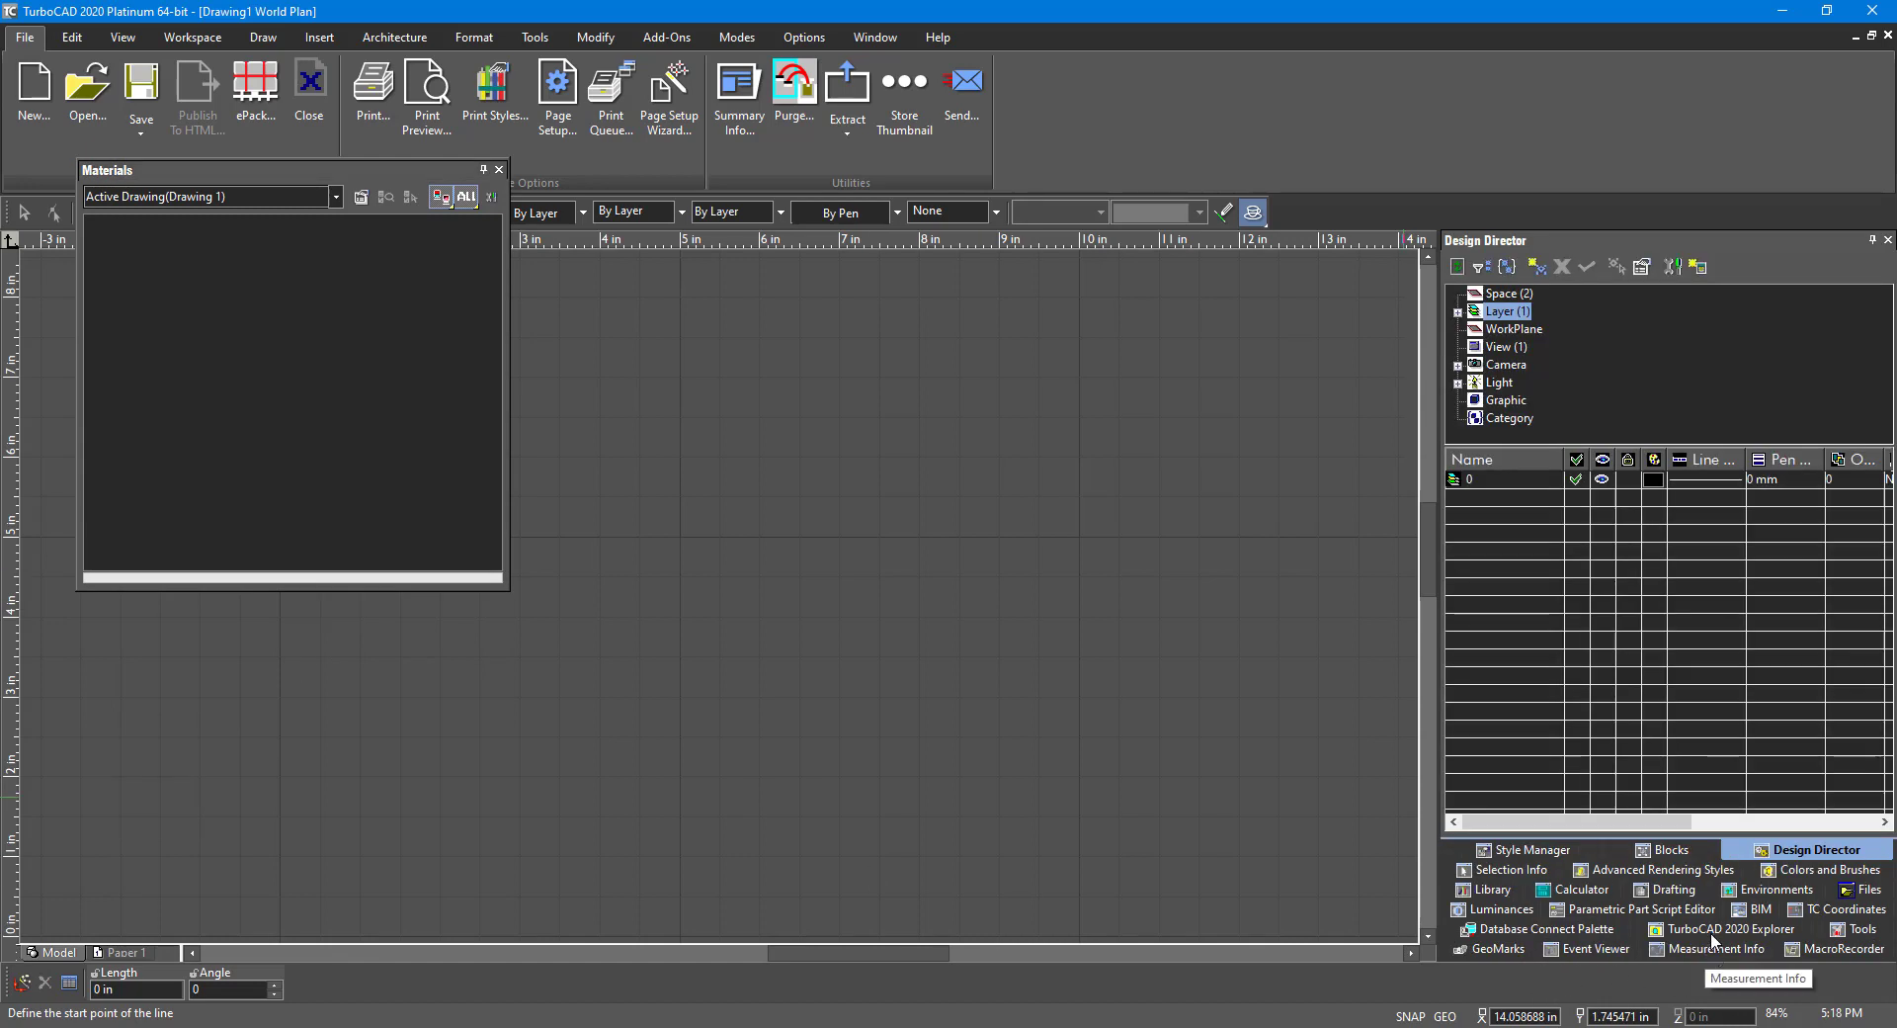
left_click(1701, 267)
left_click(1704, 266)
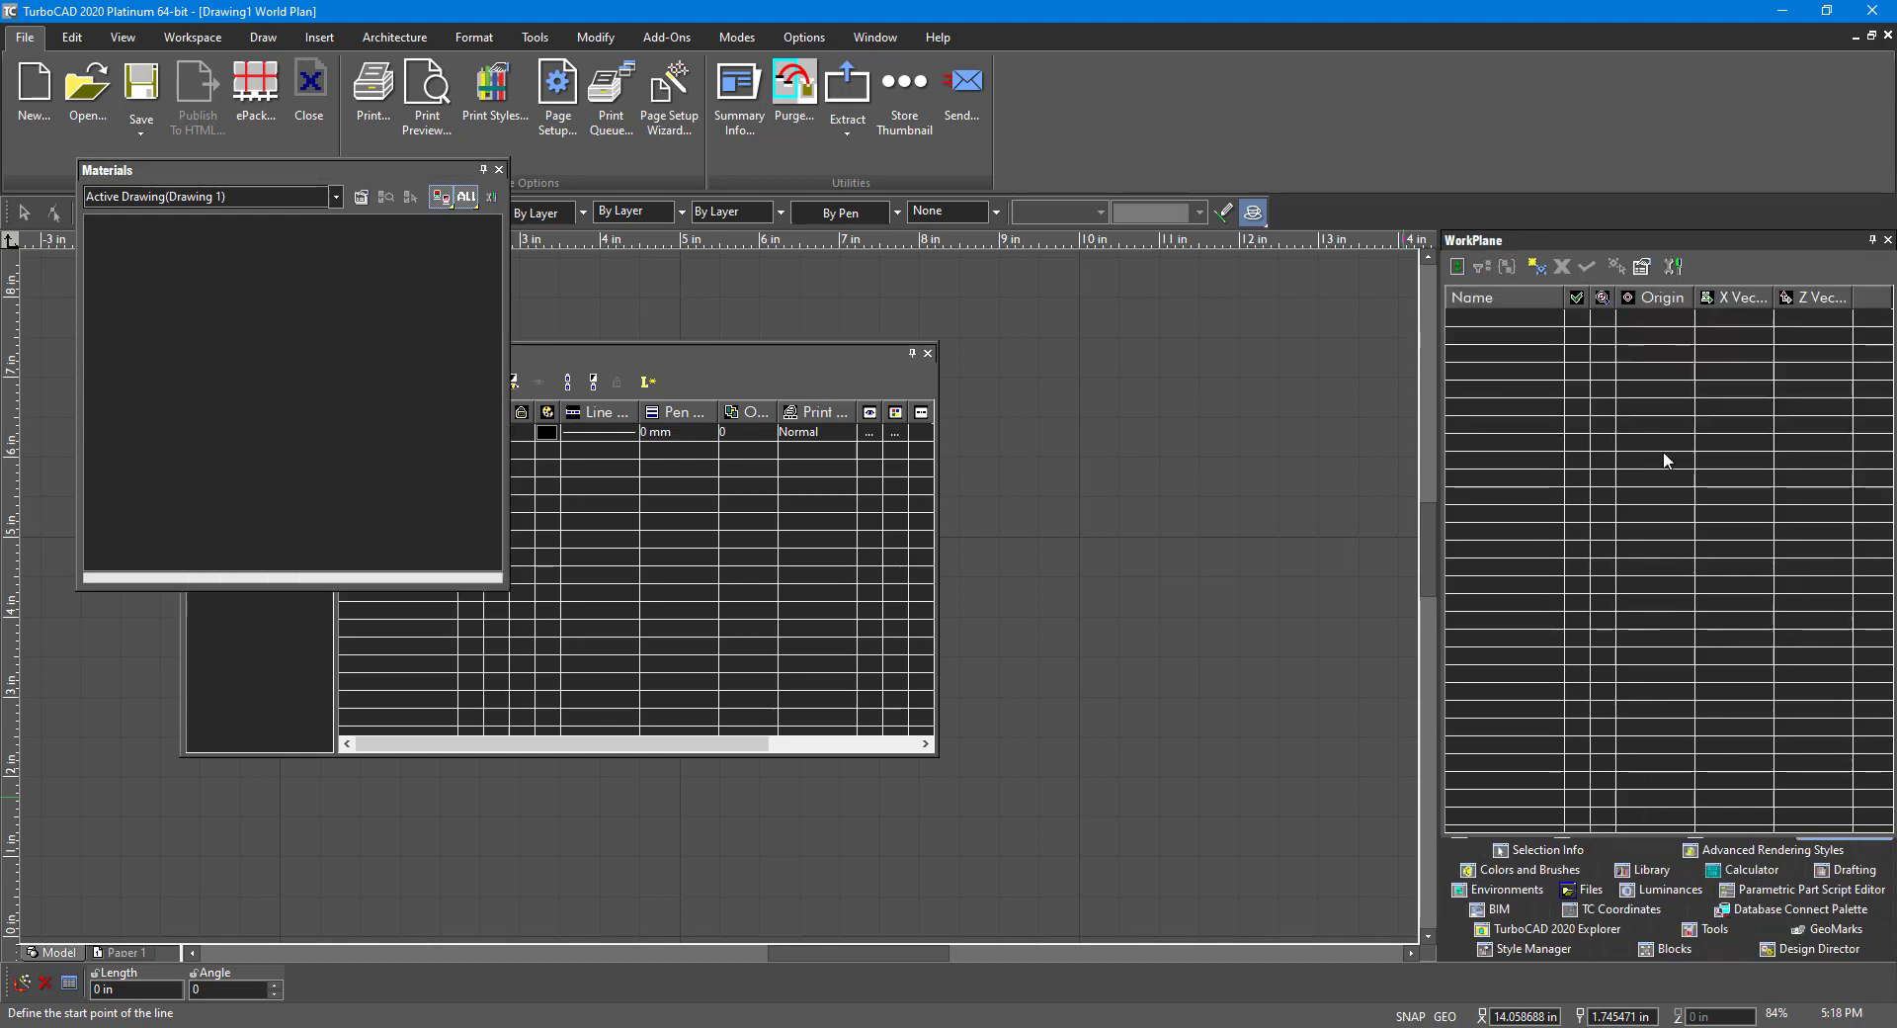
left_click(1804, 950)
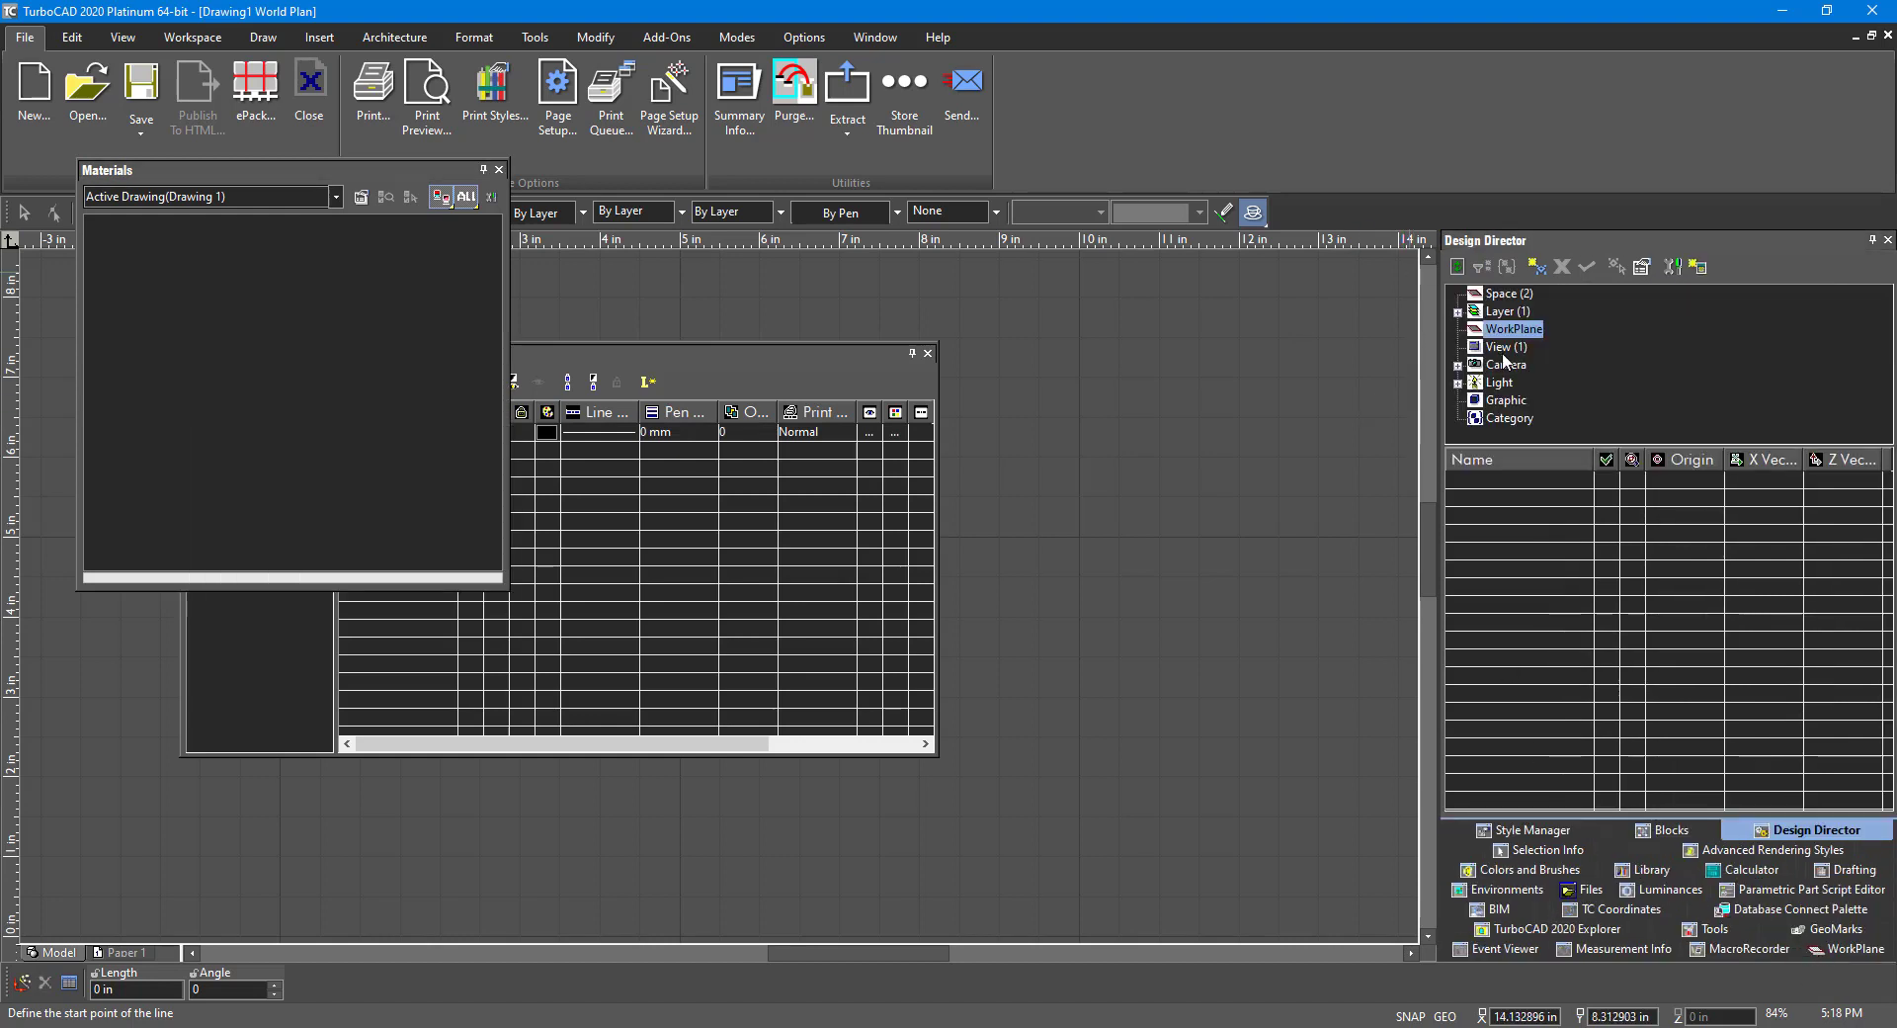
Step: Open the Design Director's View and Light categories as separate palettes
left_click(1499, 347)
left_click(1698, 266)
left_click(1499, 382)
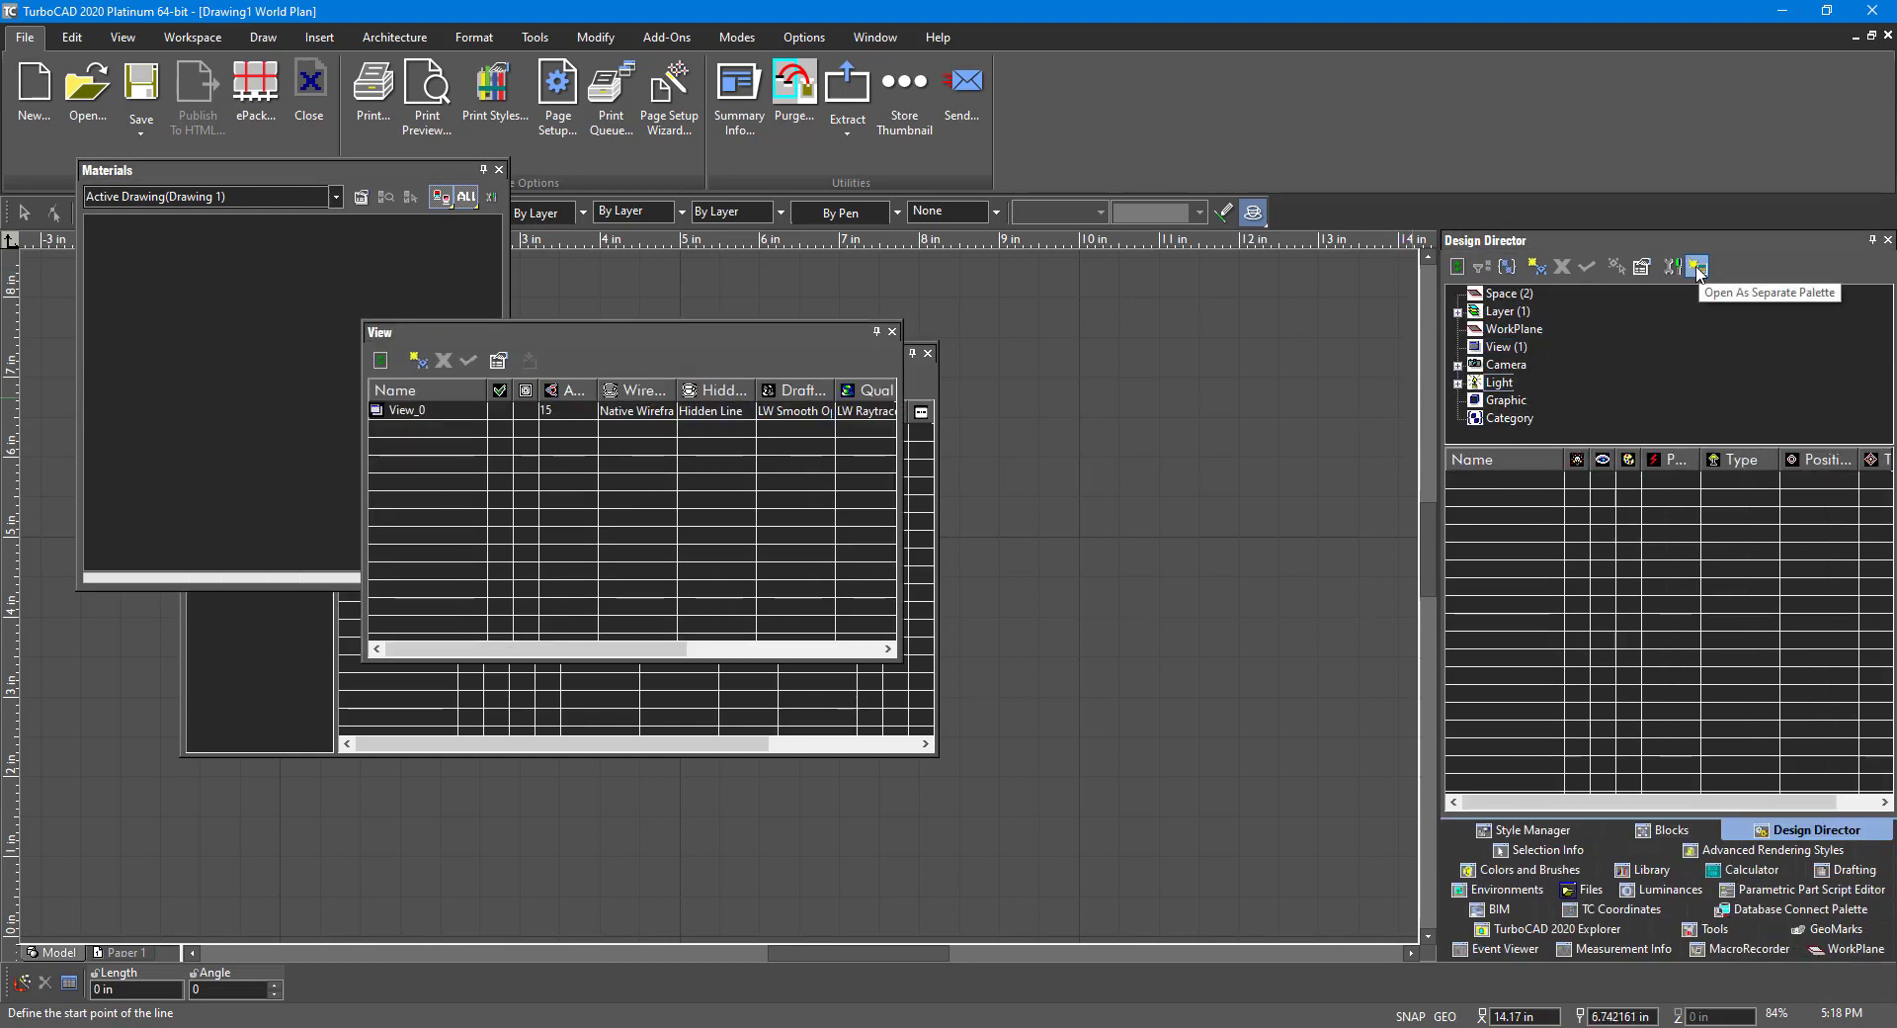
left_click(1698, 267)
Step: Place the View palette below the floating Materials palette and merge the Light palette into it, keeping Light active
left_click_drag(988, 703, 346, 664)
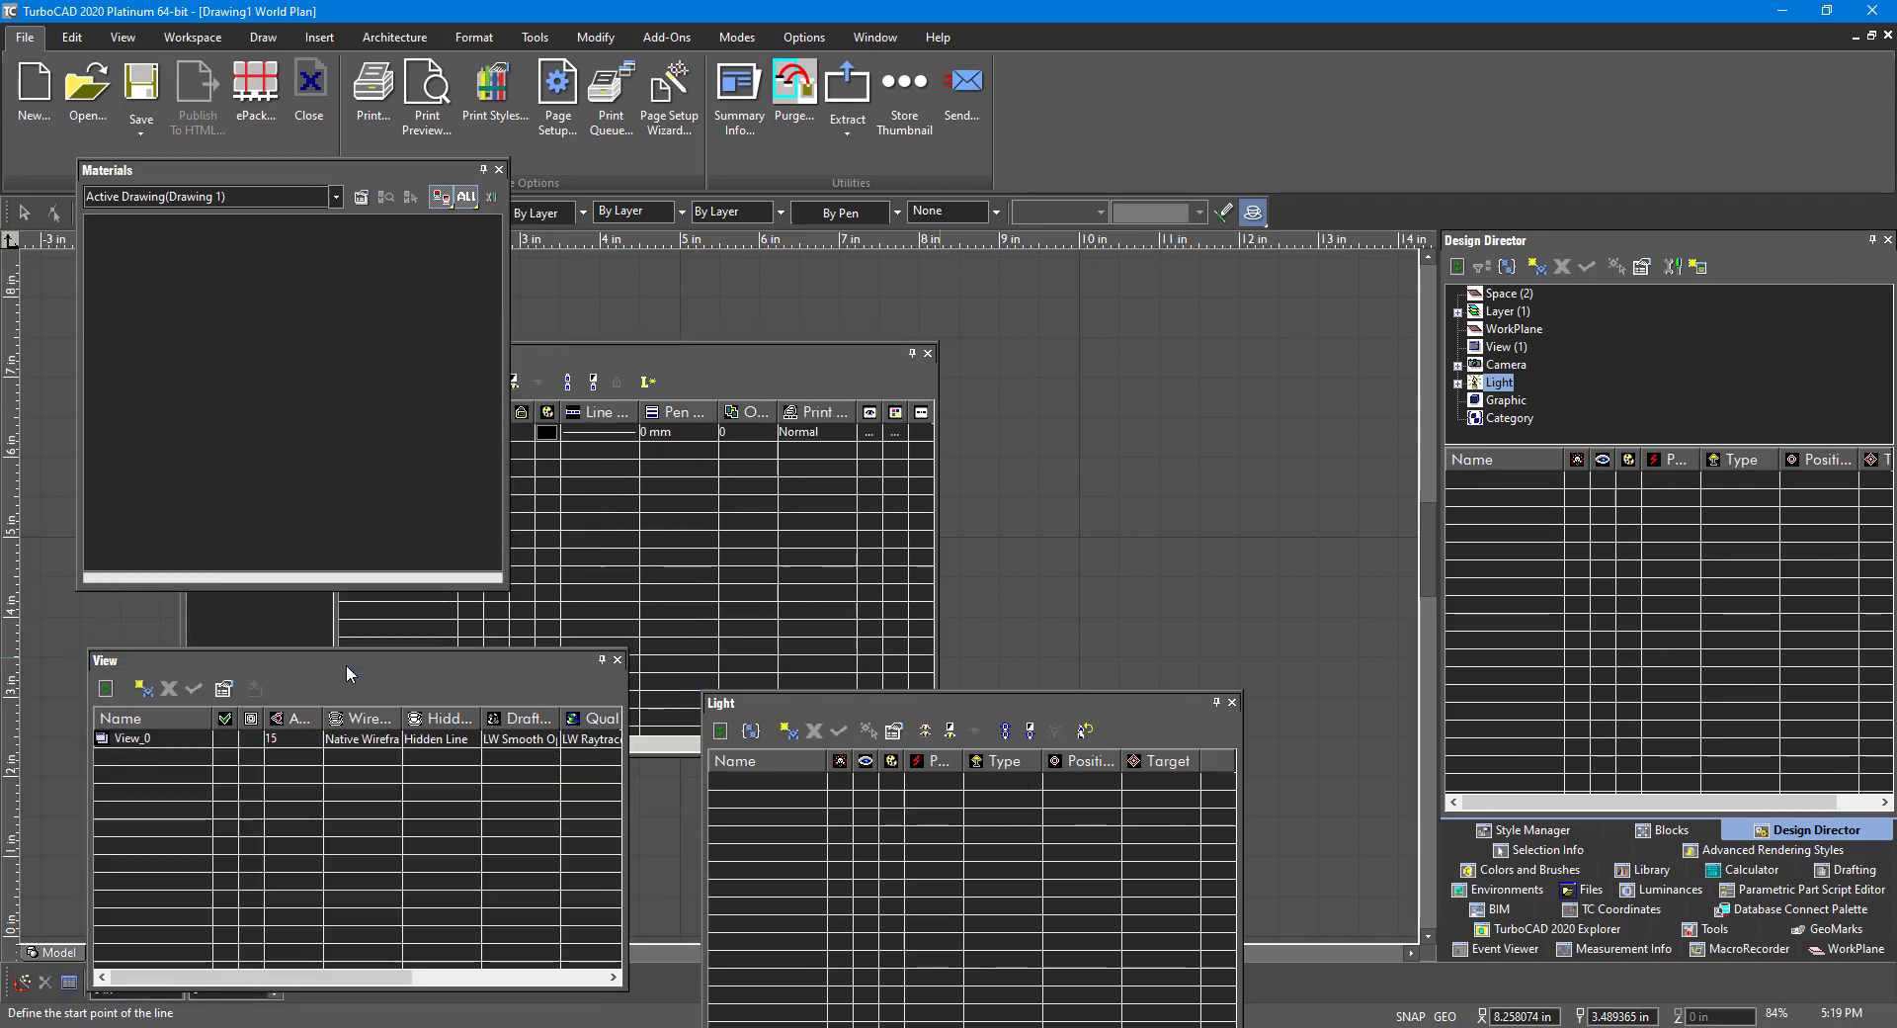
left_click_drag(939, 702, 360, 835)
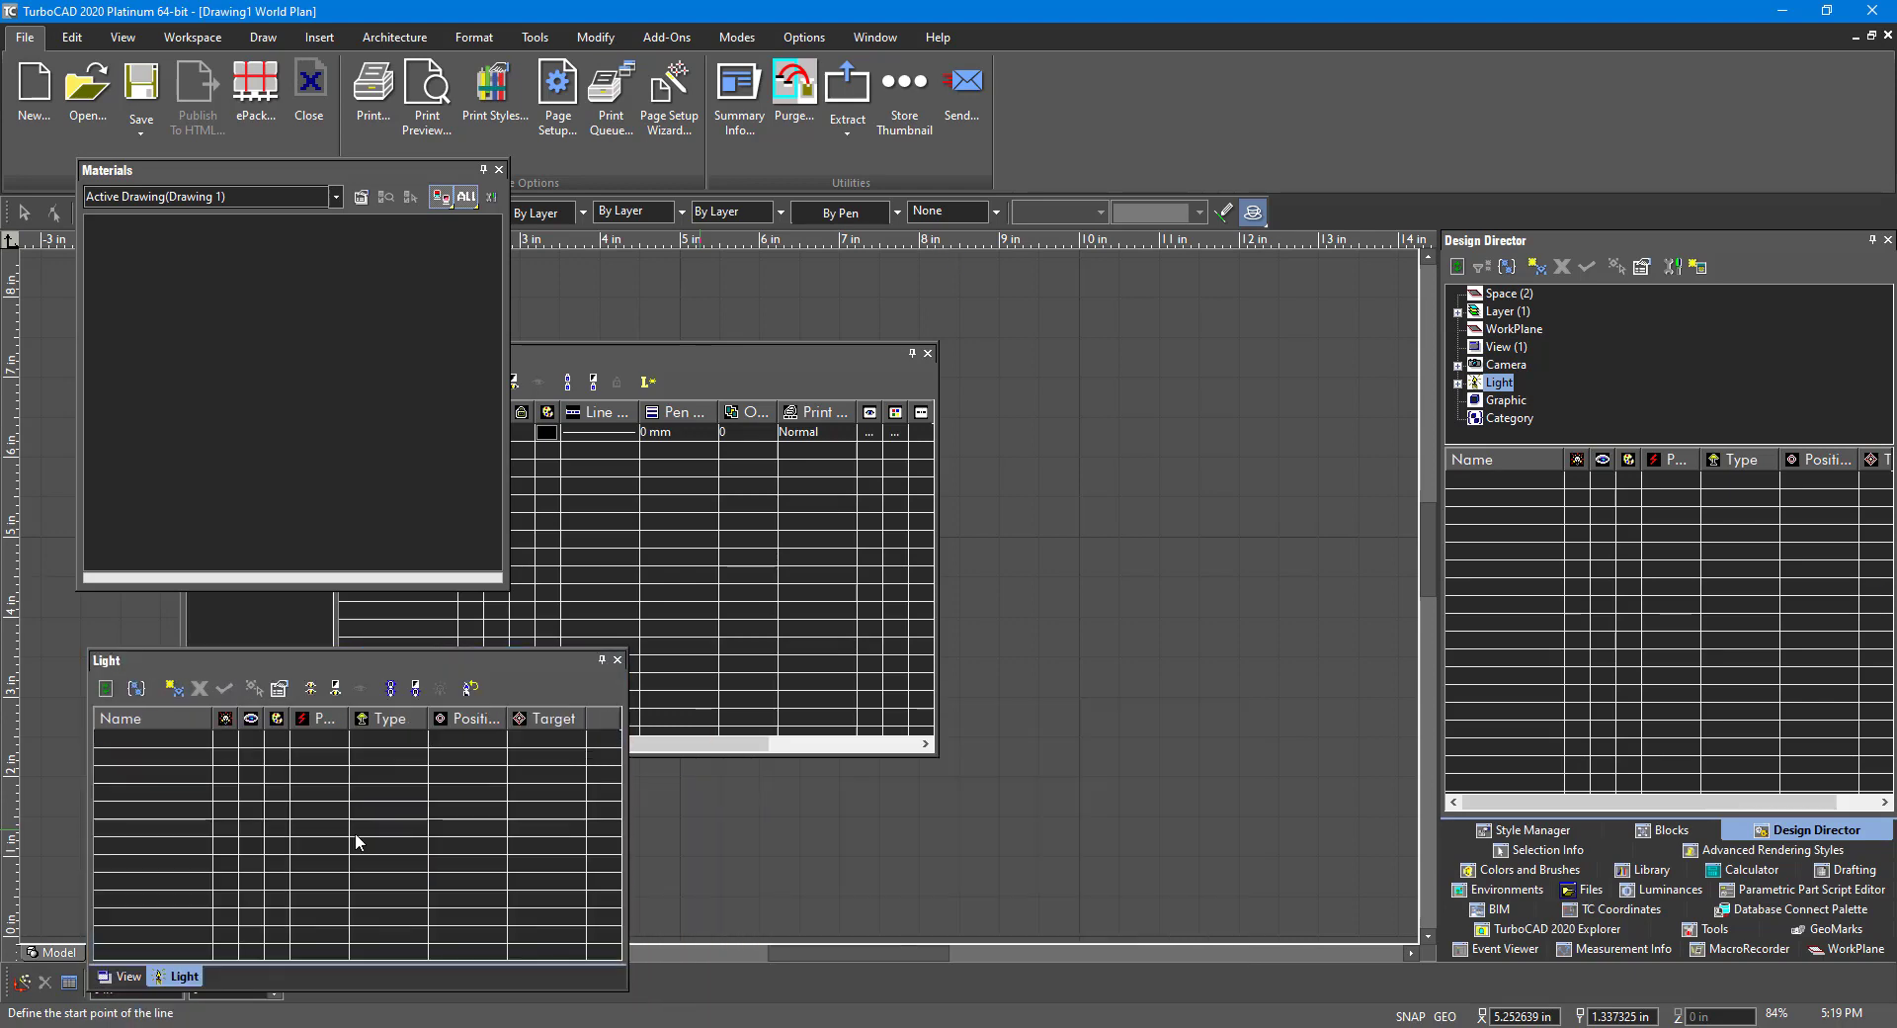
left_click(131, 981)
left_click(181, 976)
Step: Narrow the floating Layer palette, place it beside the docked palettes, lengthen it, and merge the Design Director into it
left_click(650, 371)
left_click(322, 298)
left_click_drag(180, 619, 622, 613)
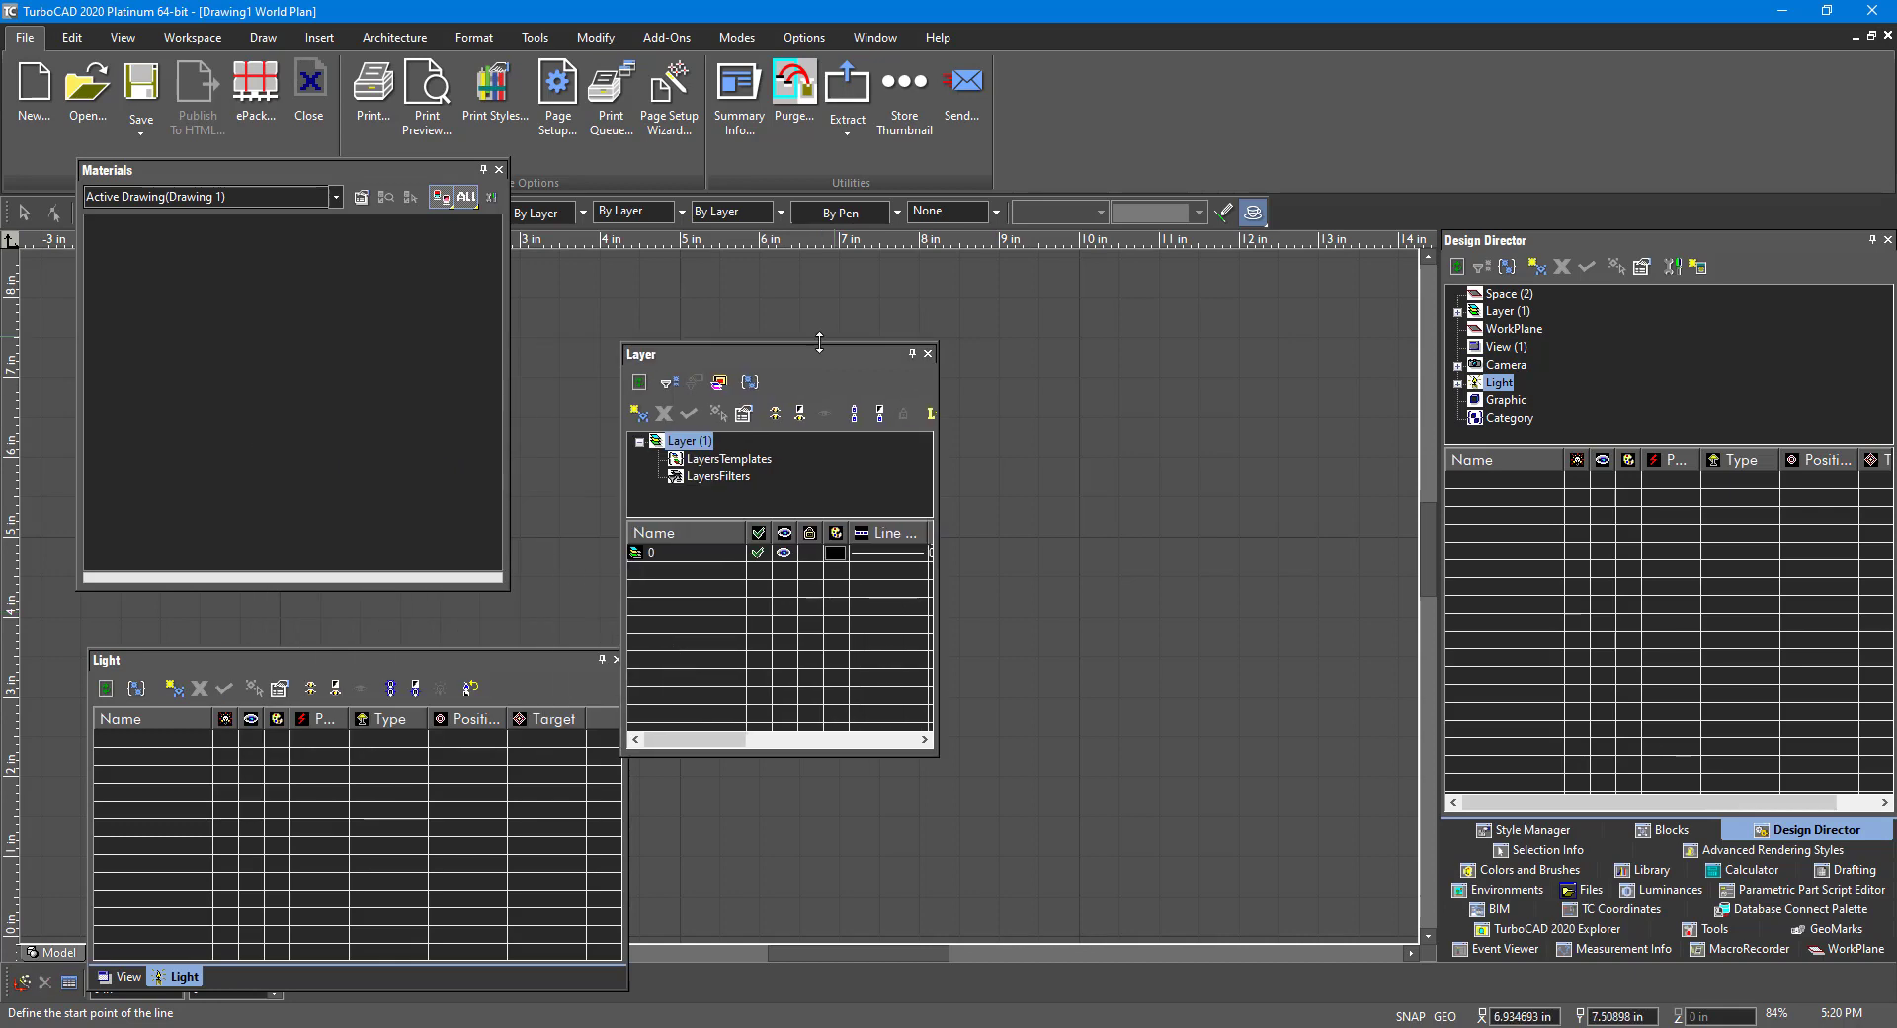
left_click_drag(791, 353, 1264, 224)
left_click_drag(1260, 626, 1243, 922)
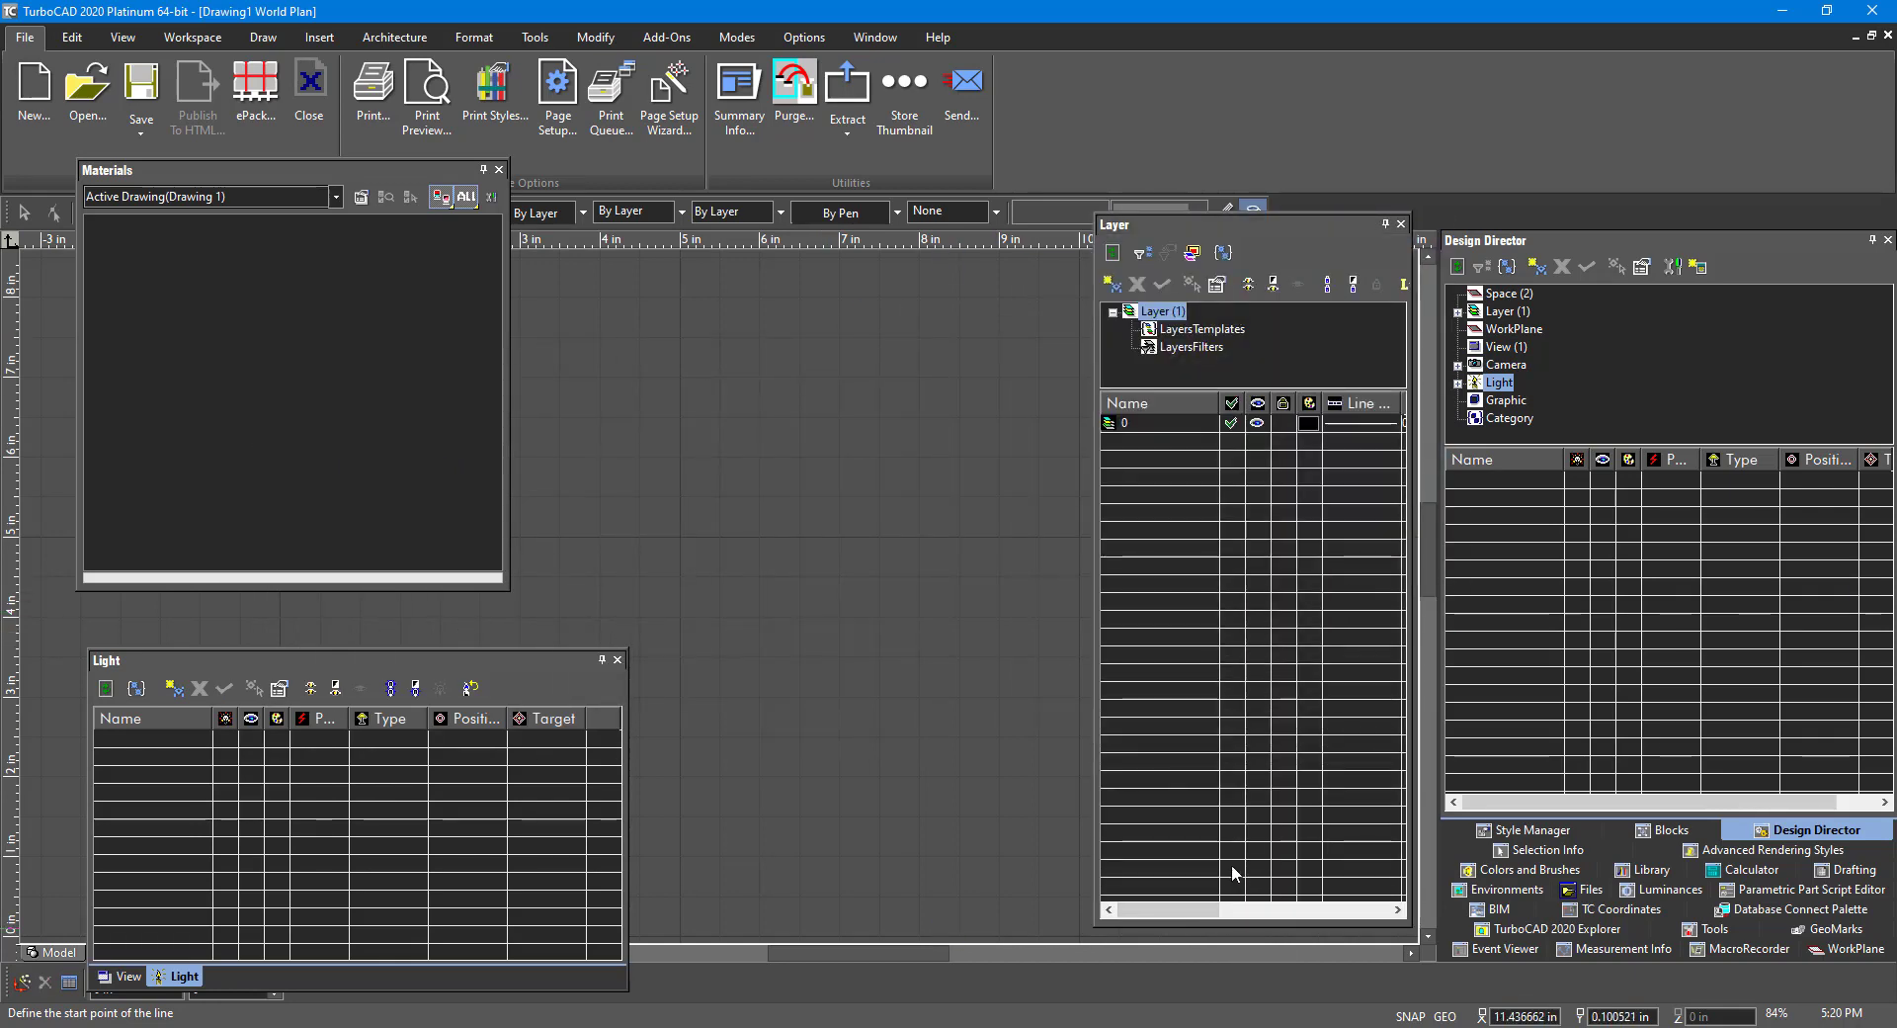
left_click_drag(1801, 838, 1249, 563)
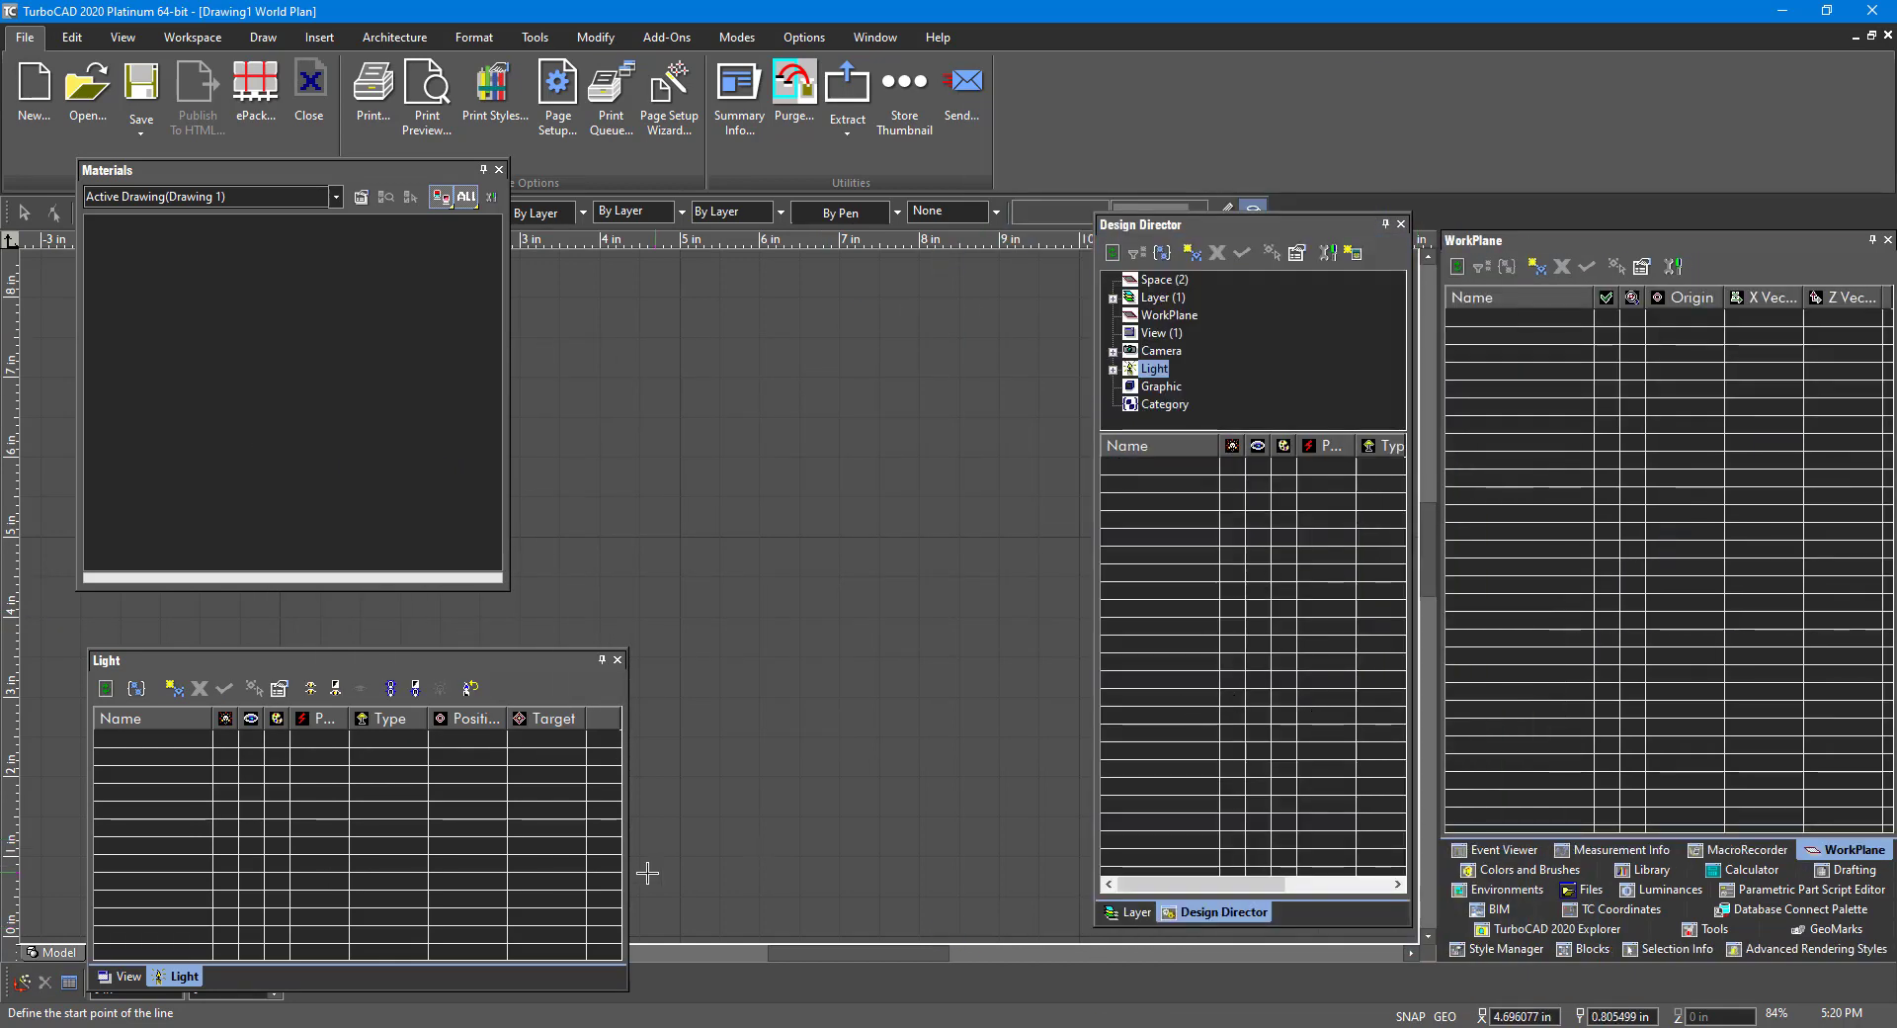
Step: Narrow the View and Light group to about the Materials width and add Advanced Rendering Styles, WorkPlane, TC Coordinates and Calculator to the Materials group
left_click_drag(626, 850, 505, 849)
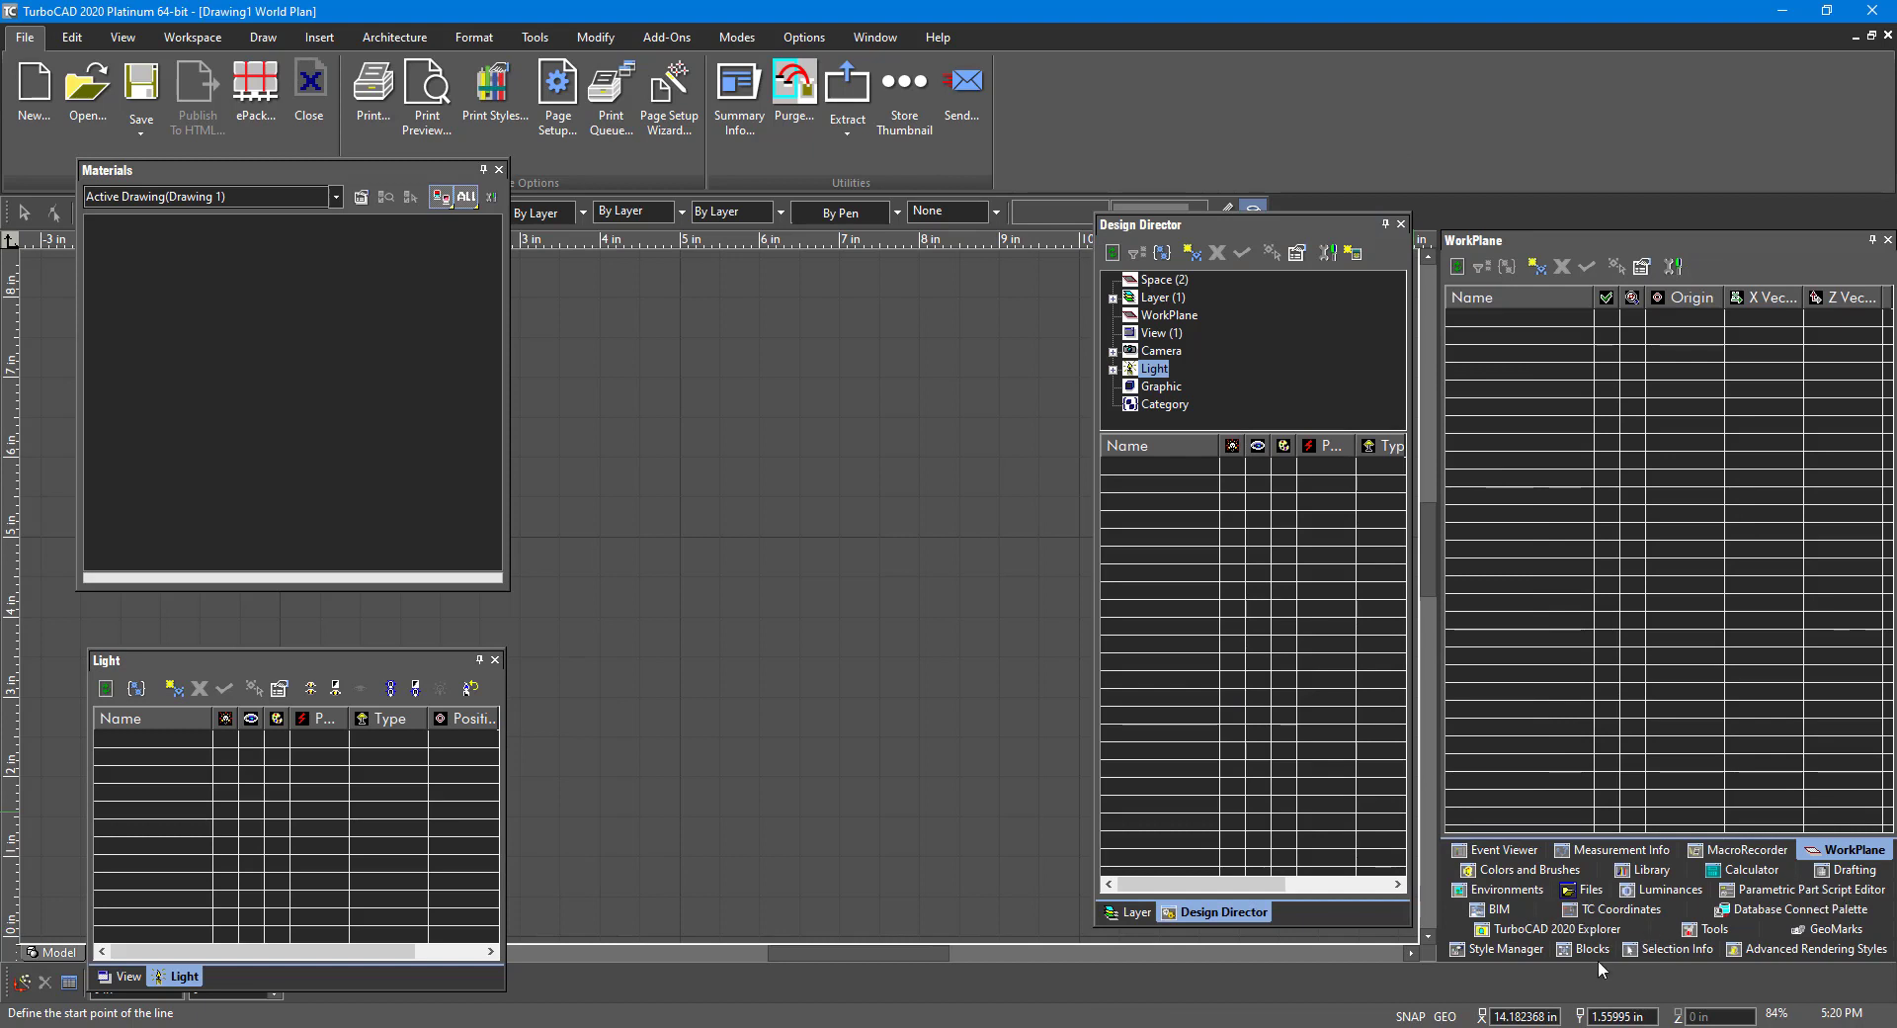
left_click(1804, 949)
left_click_drag(1800, 853, 176, 432)
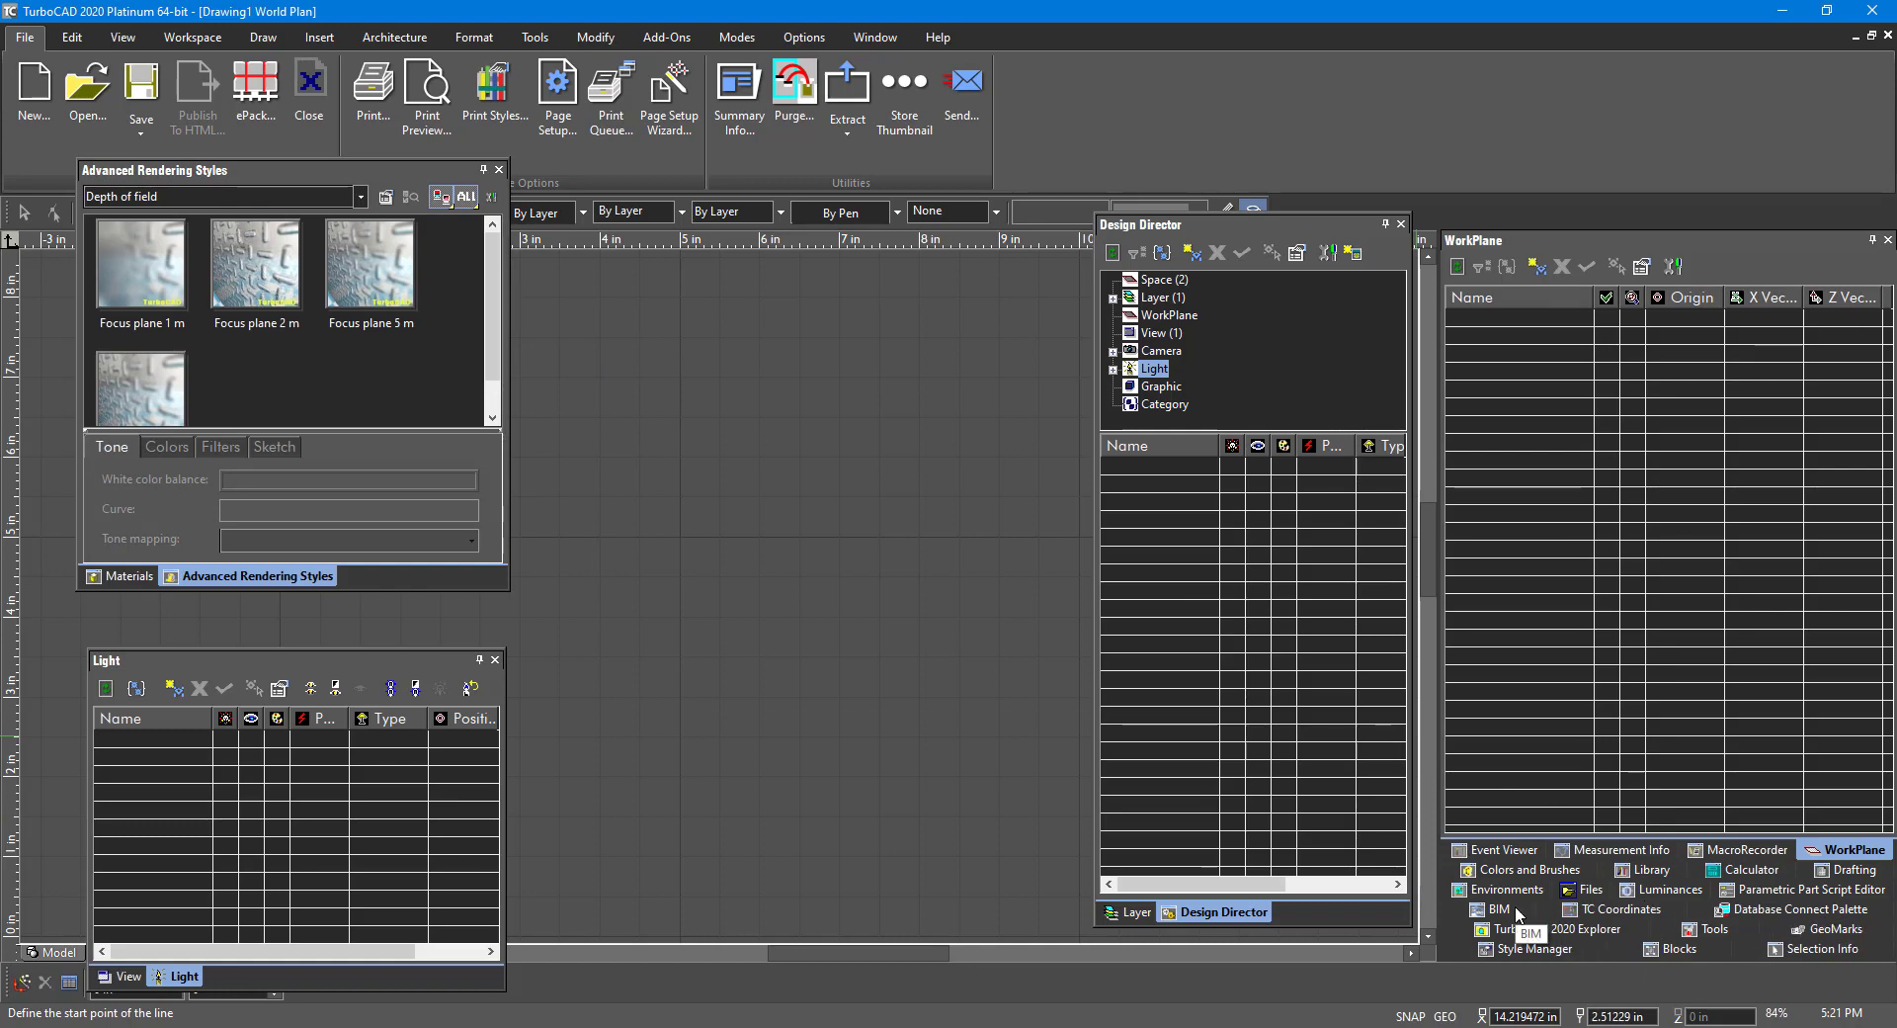
left_click_drag(1855, 849, 294, 368)
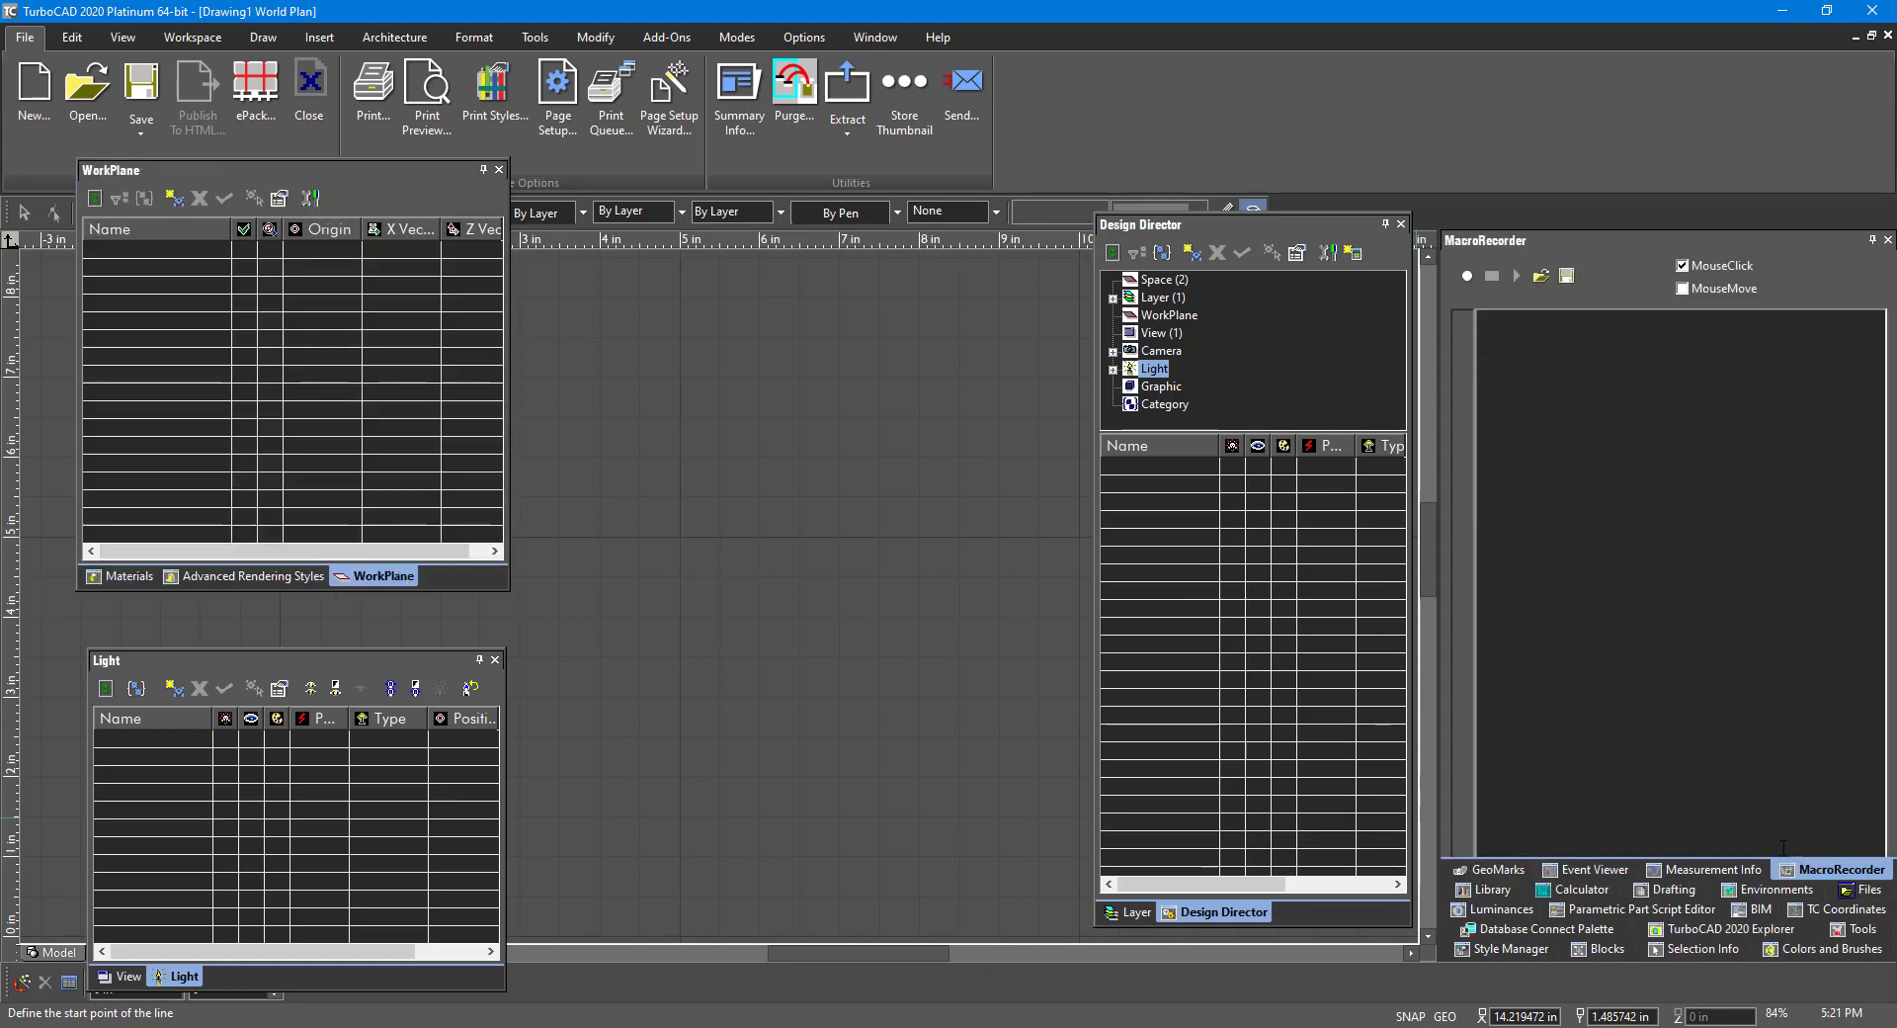
left_click_drag(1848, 909, 296, 405)
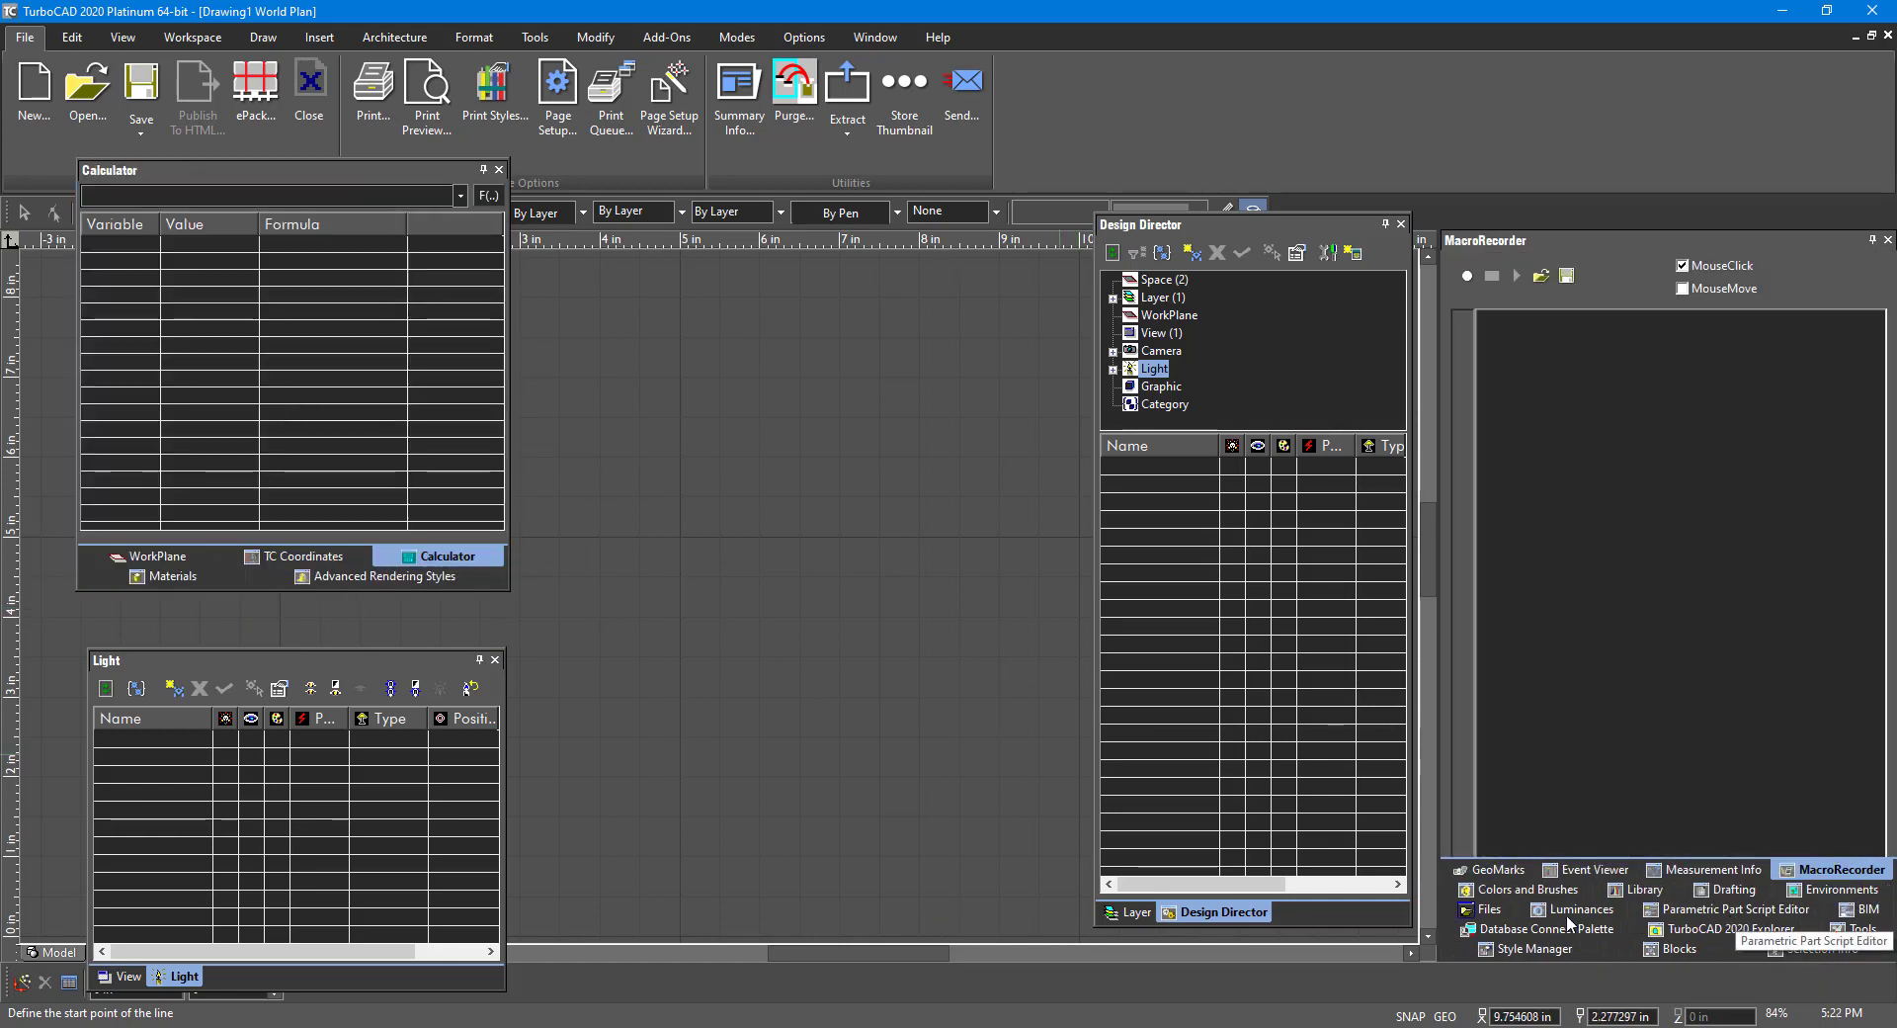
Step: Move the Luminances, Environments and Measurement Info palettes into the floating View and Light group
left_click(1574, 870)
left_click_drag(1574, 870, 288, 816)
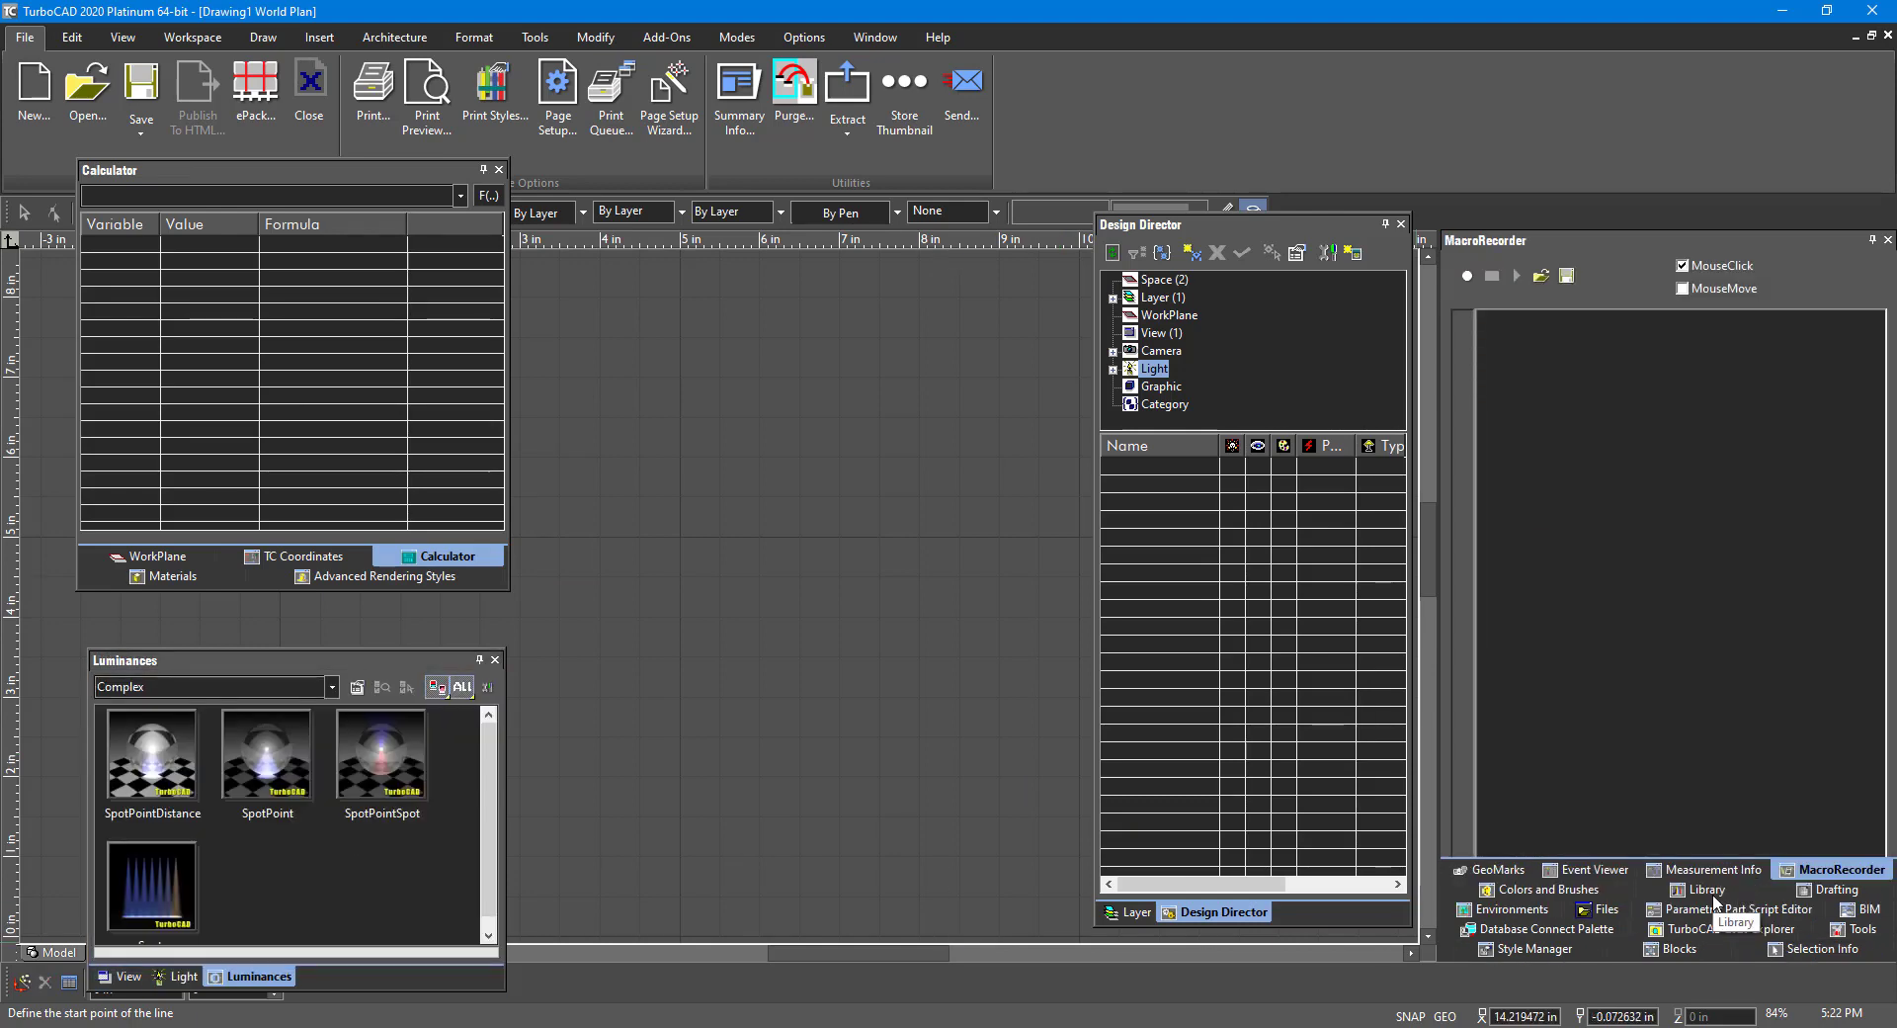
left_click(1512, 908)
left_click_drag(1512, 908, 287, 840)
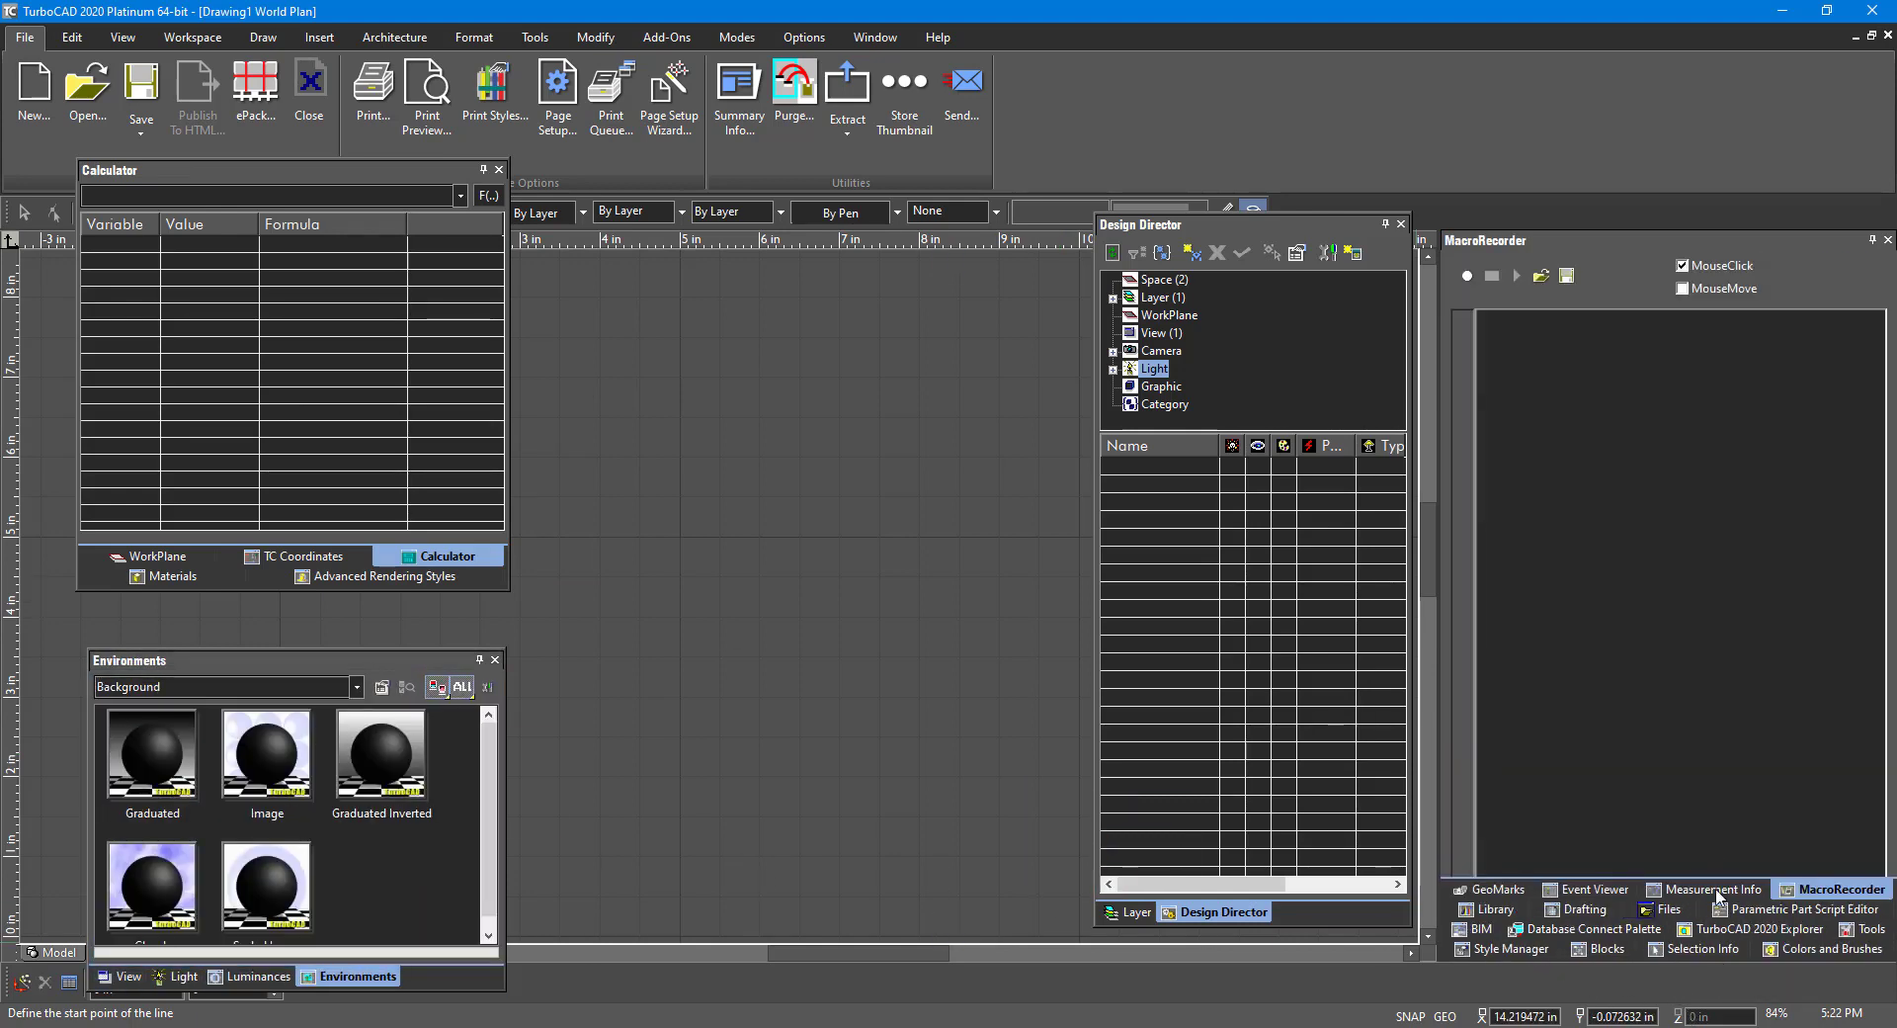
left_click_drag(1712, 888, 297, 833)
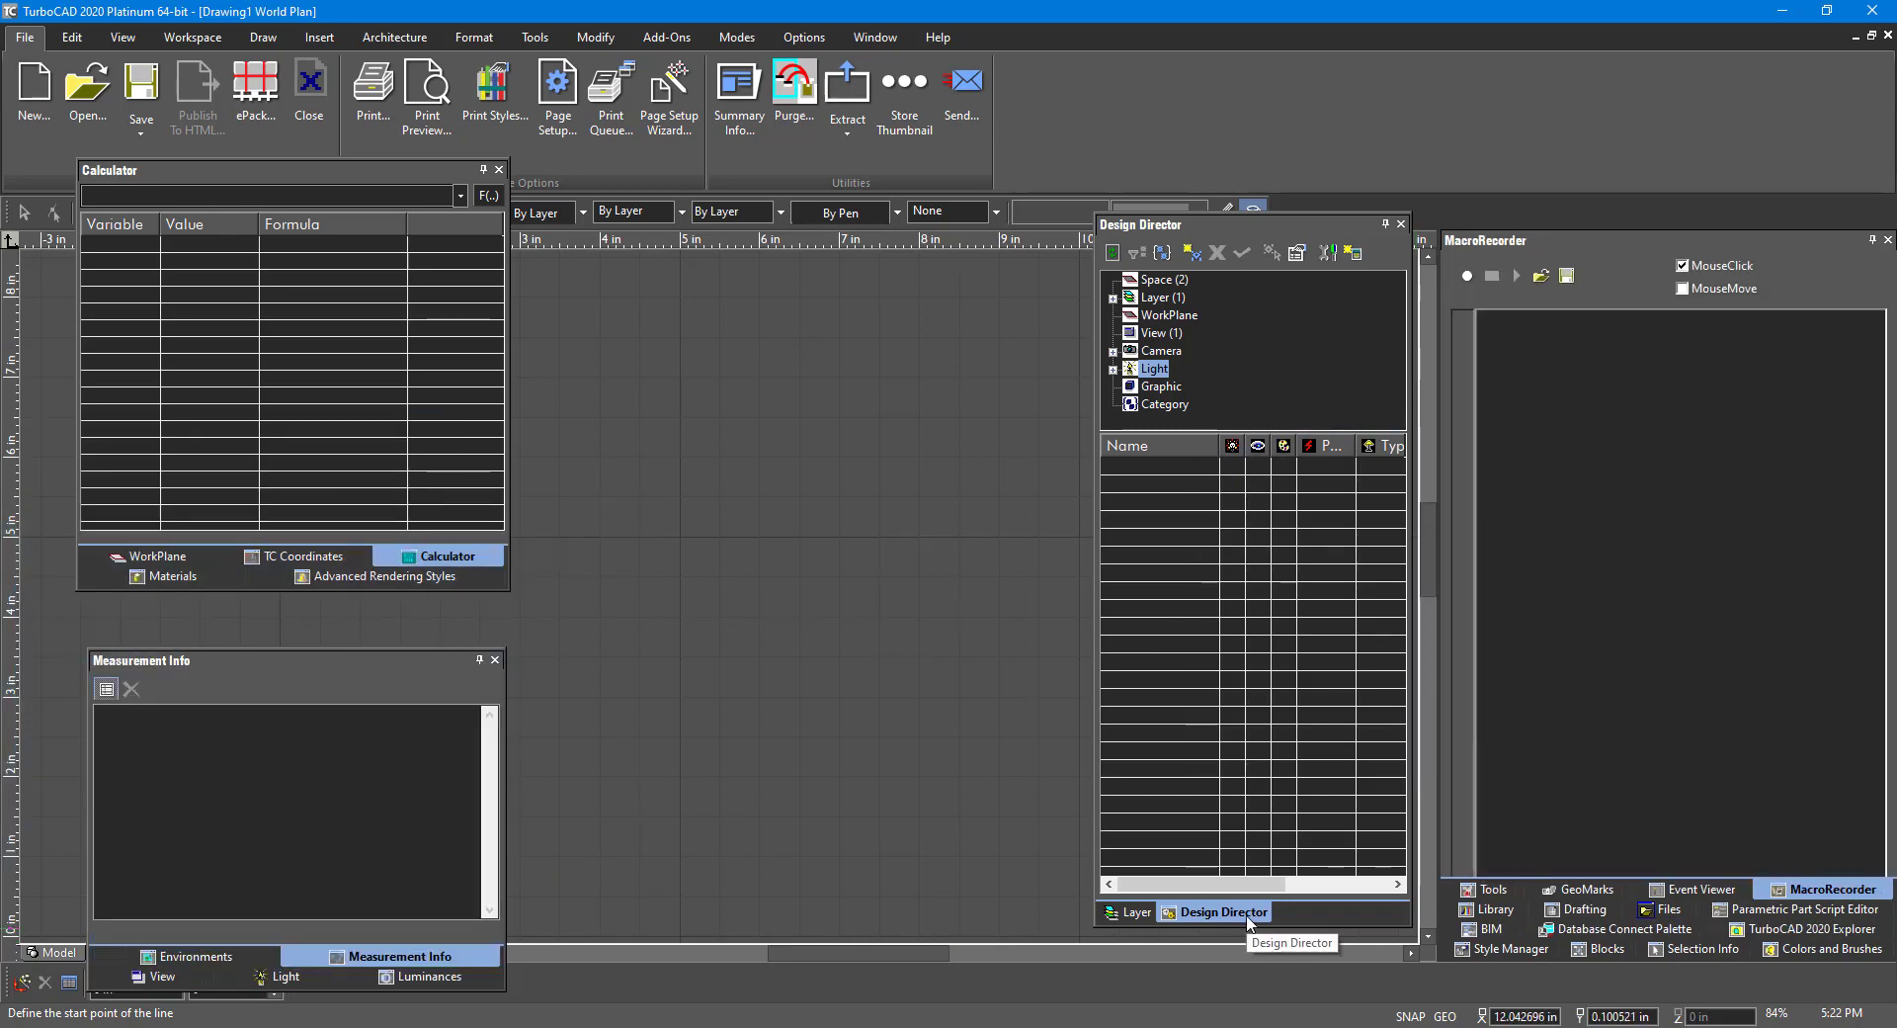
Step: Move the Colors and Brushes, Drafting, MacroRecorder, Event Viewer and Files palettes into the floating Layer and Design Director group
left_click(1853, 948)
mouse_move(1853, 948)
left_mouse_down()
mouse_move(1700, 897)
mouse_move(1334, 911)
left_mouse_up()
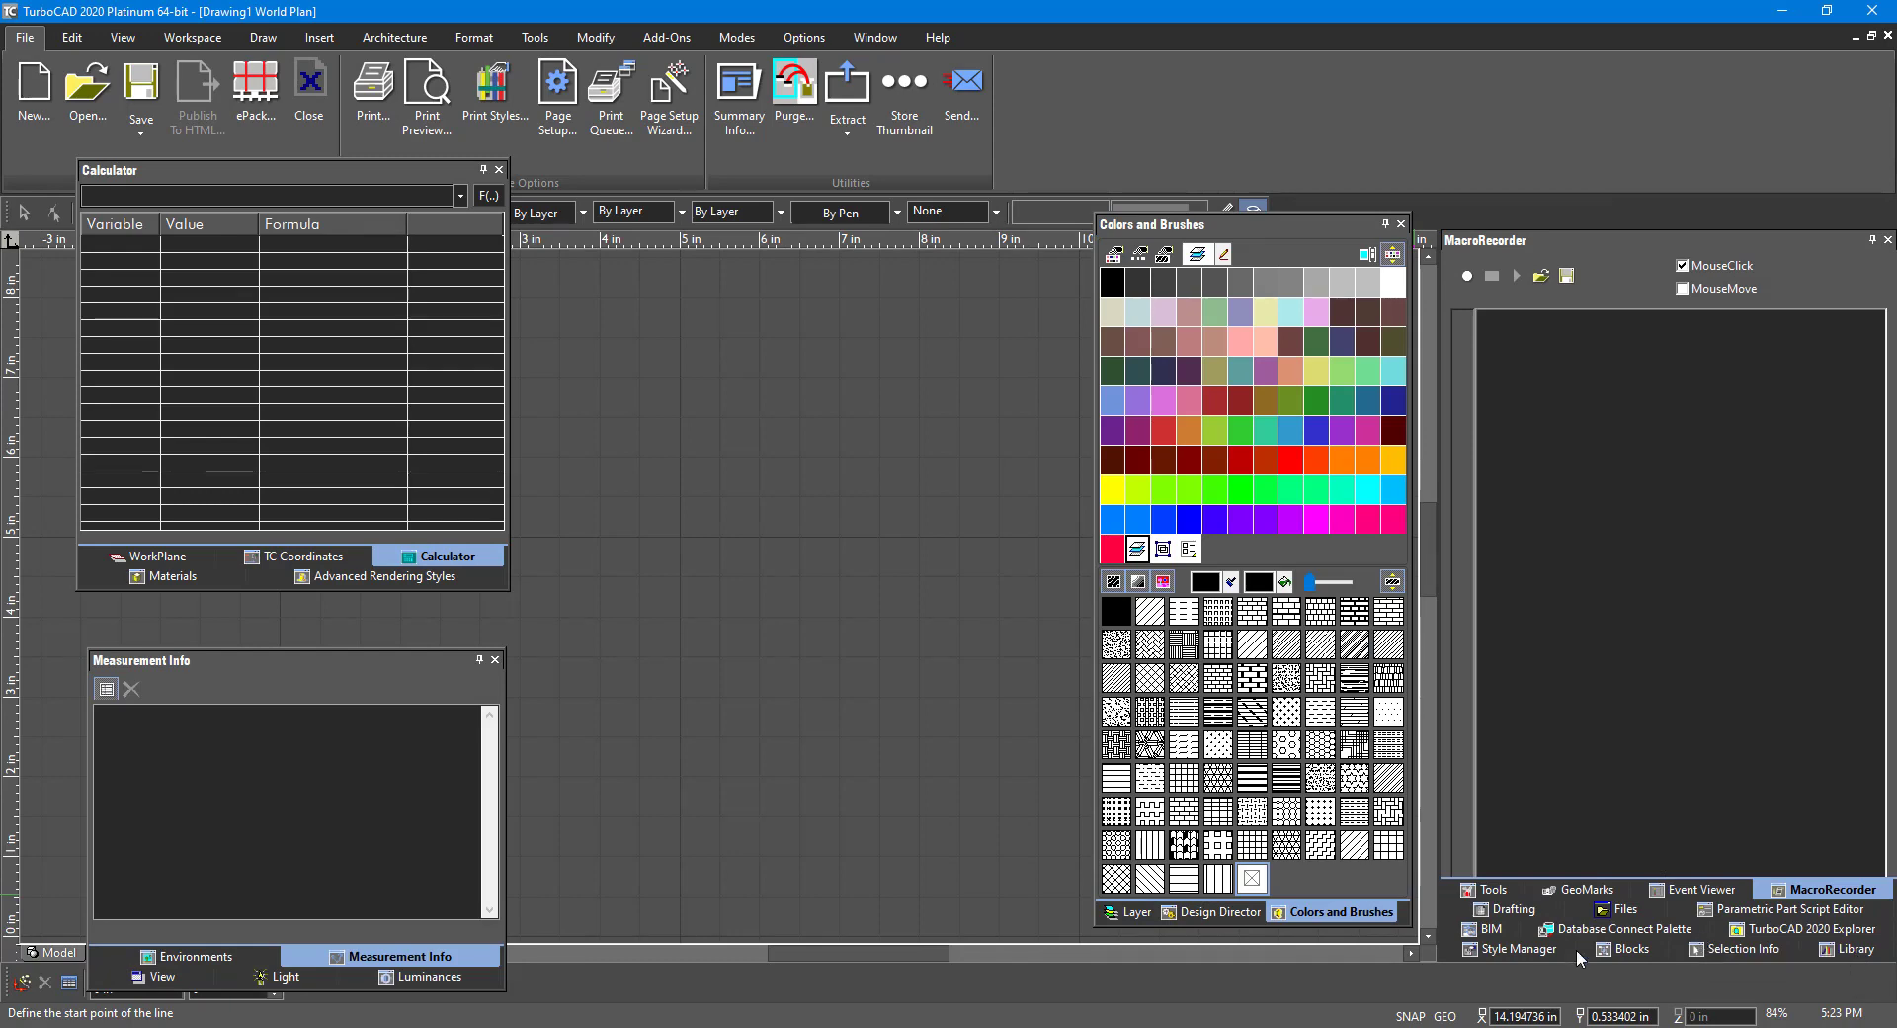
mouse_move(1512, 909)
left_mouse_down()
mouse_move(1286, 870)
mouse_move(1241, 572)
left_mouse_up()
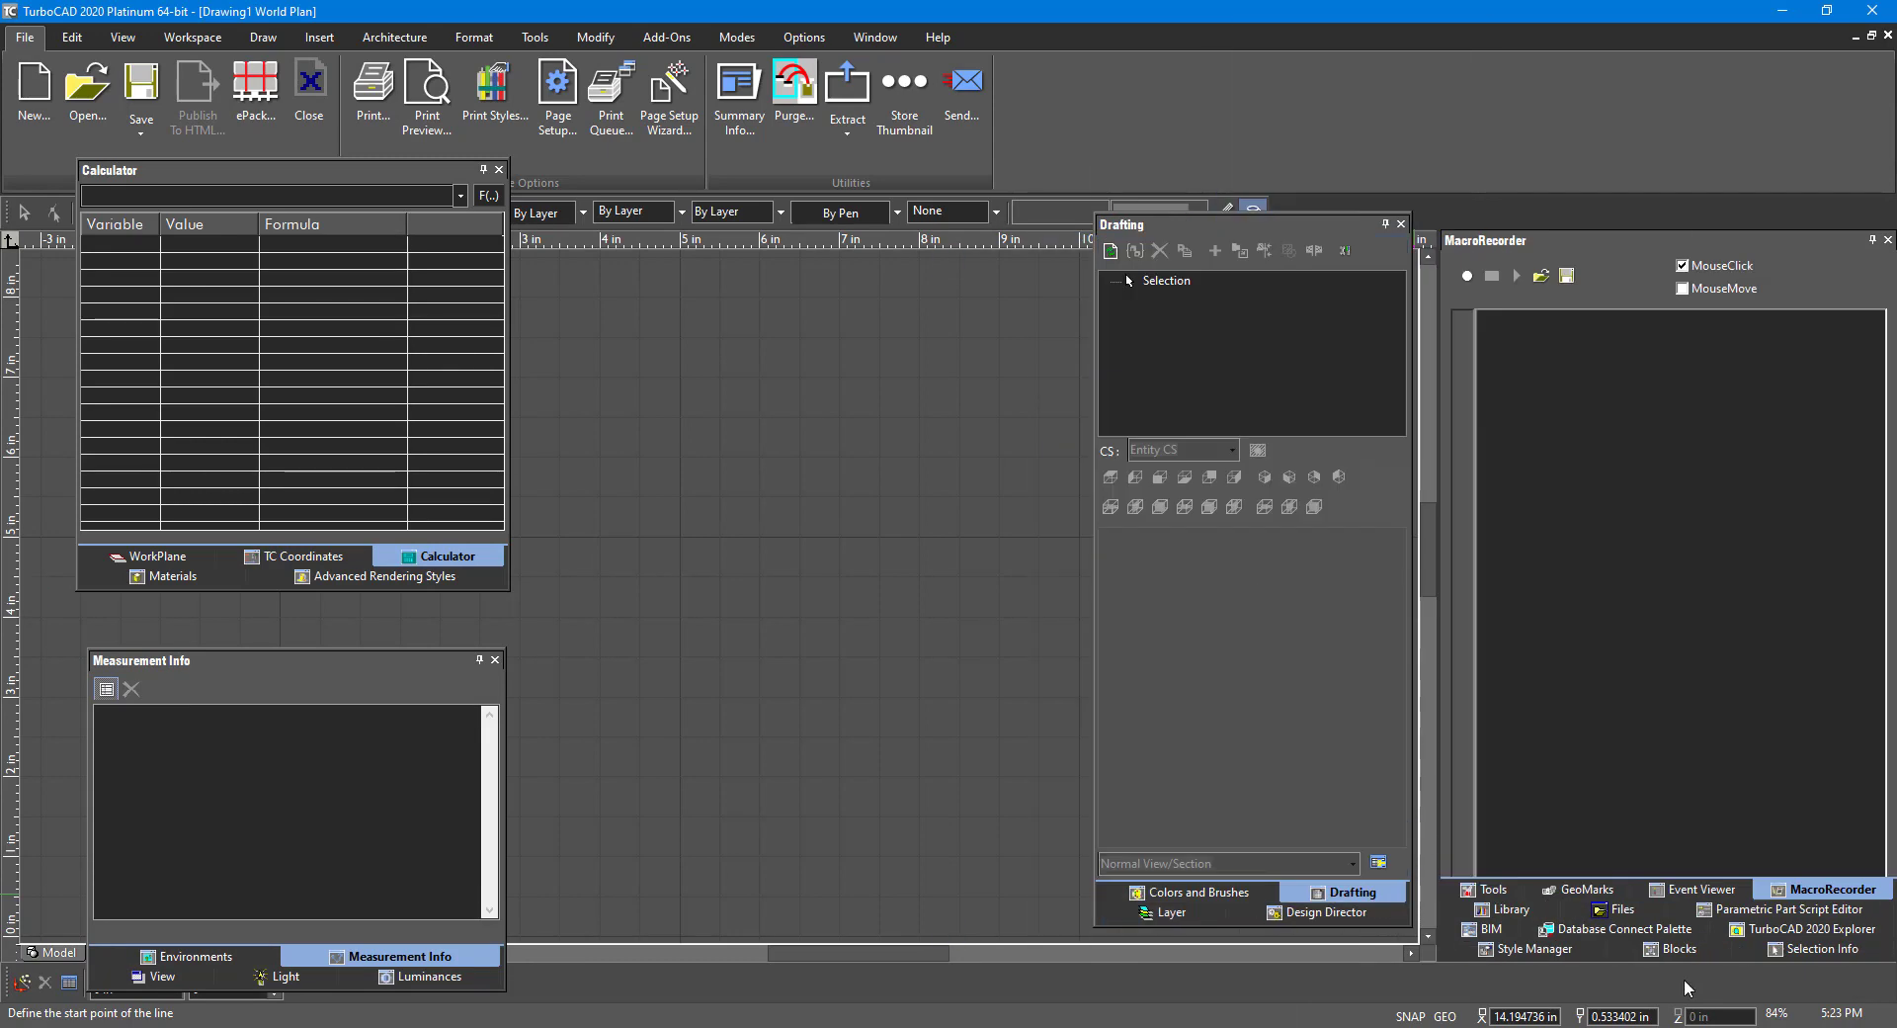
mouse_move(1684, 949)
left_mouse_down()
mouse_move(1304, 678)
mouse_move(1258, 583)
left_mouse_up()
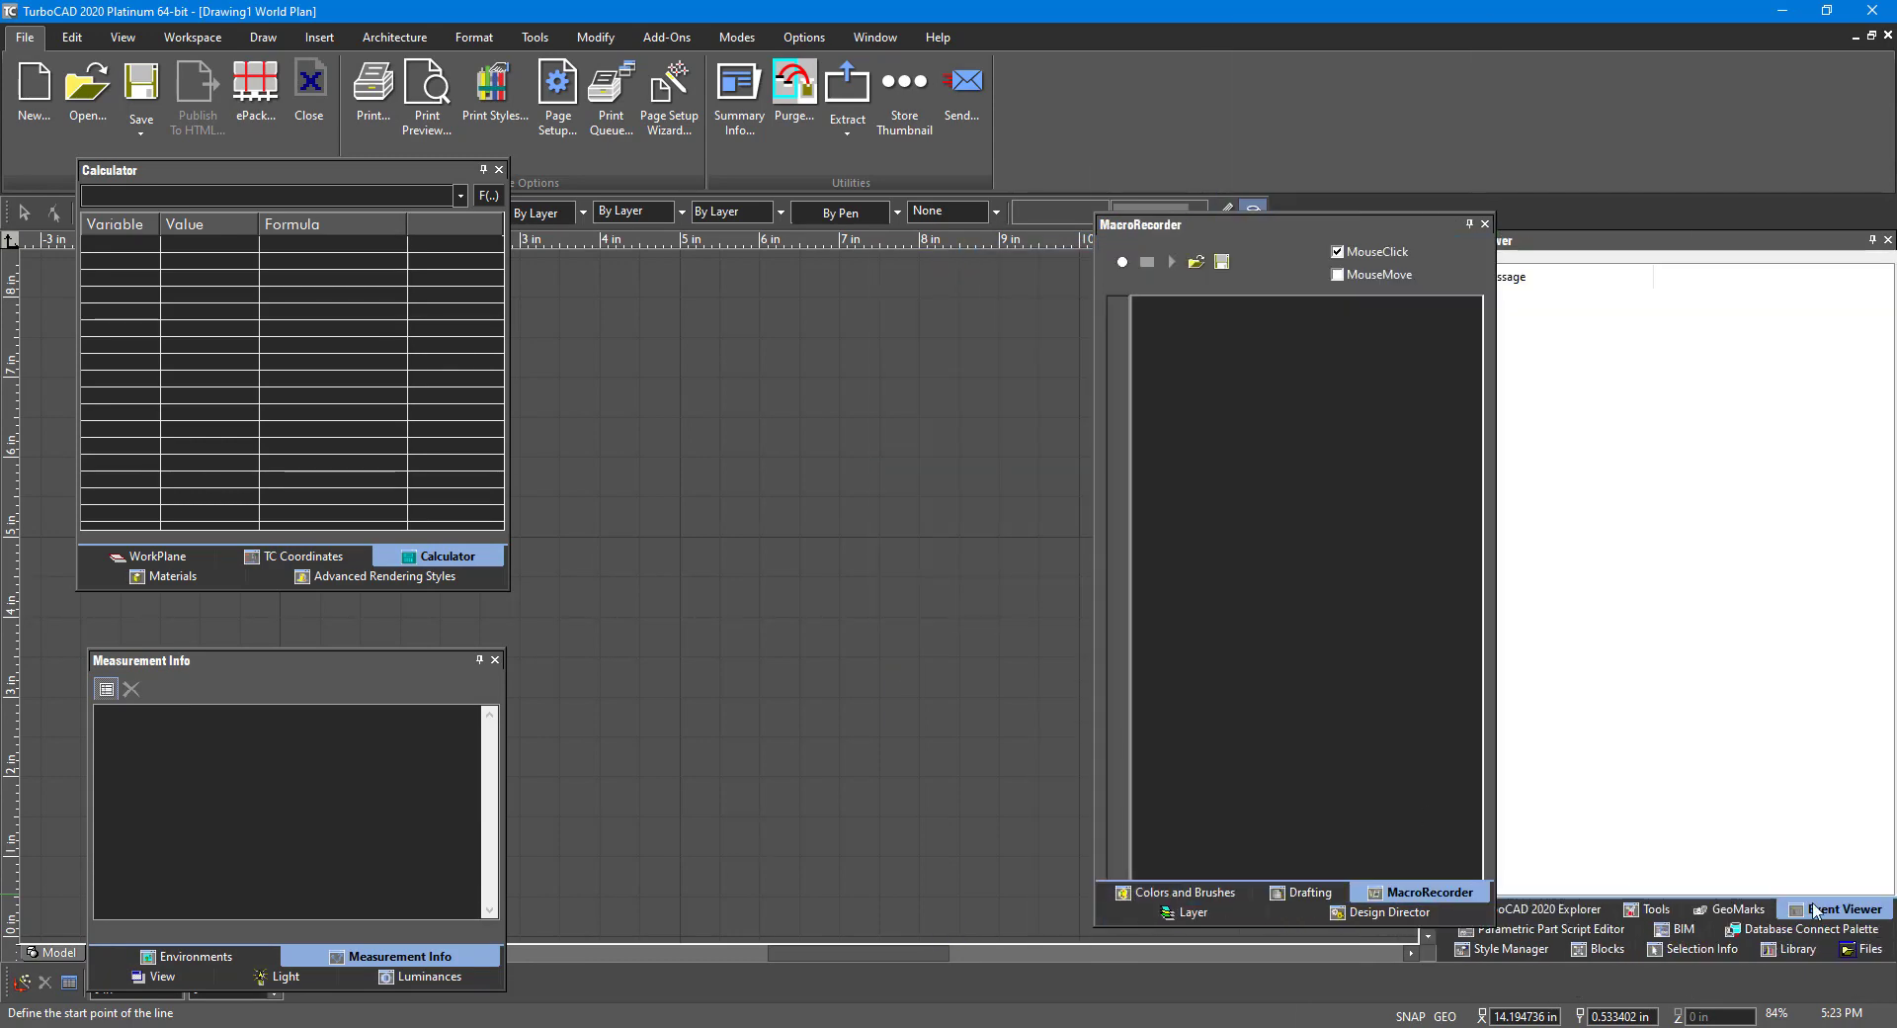
left_click_drag(1817, 911, 1295, 581)
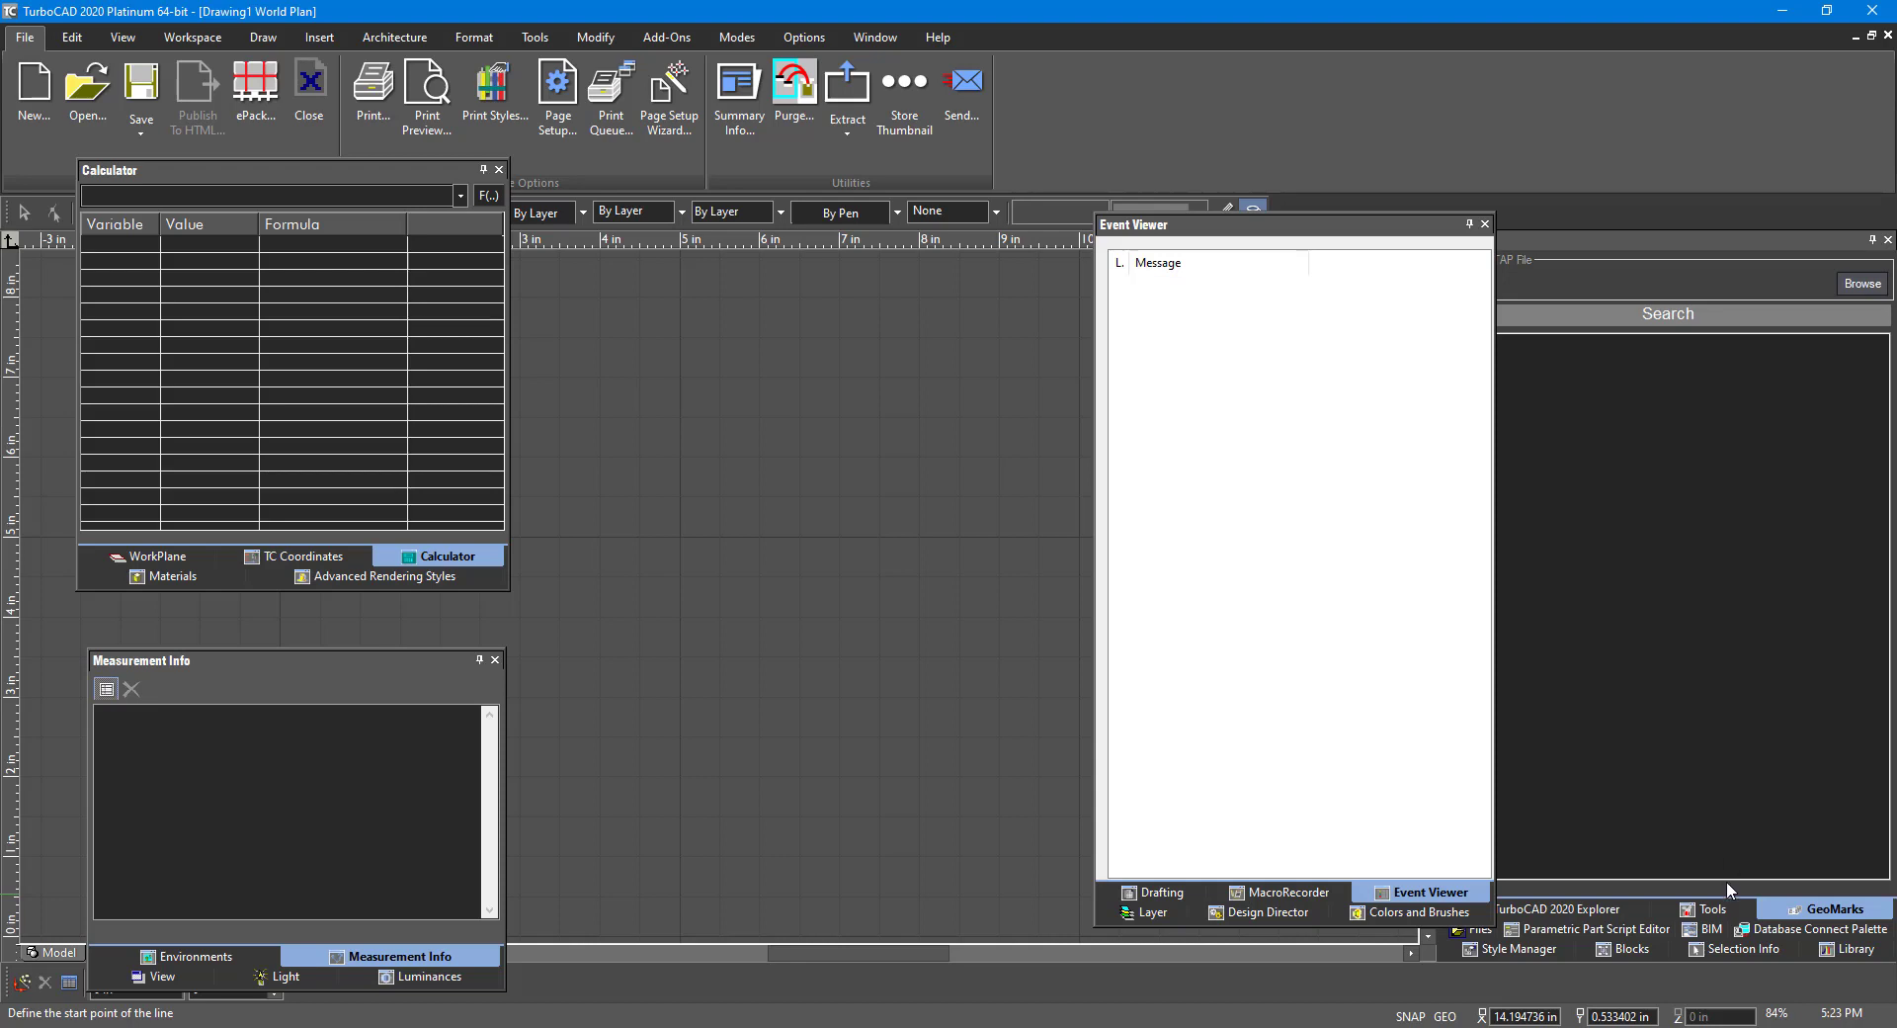
left_click(1488, 931)
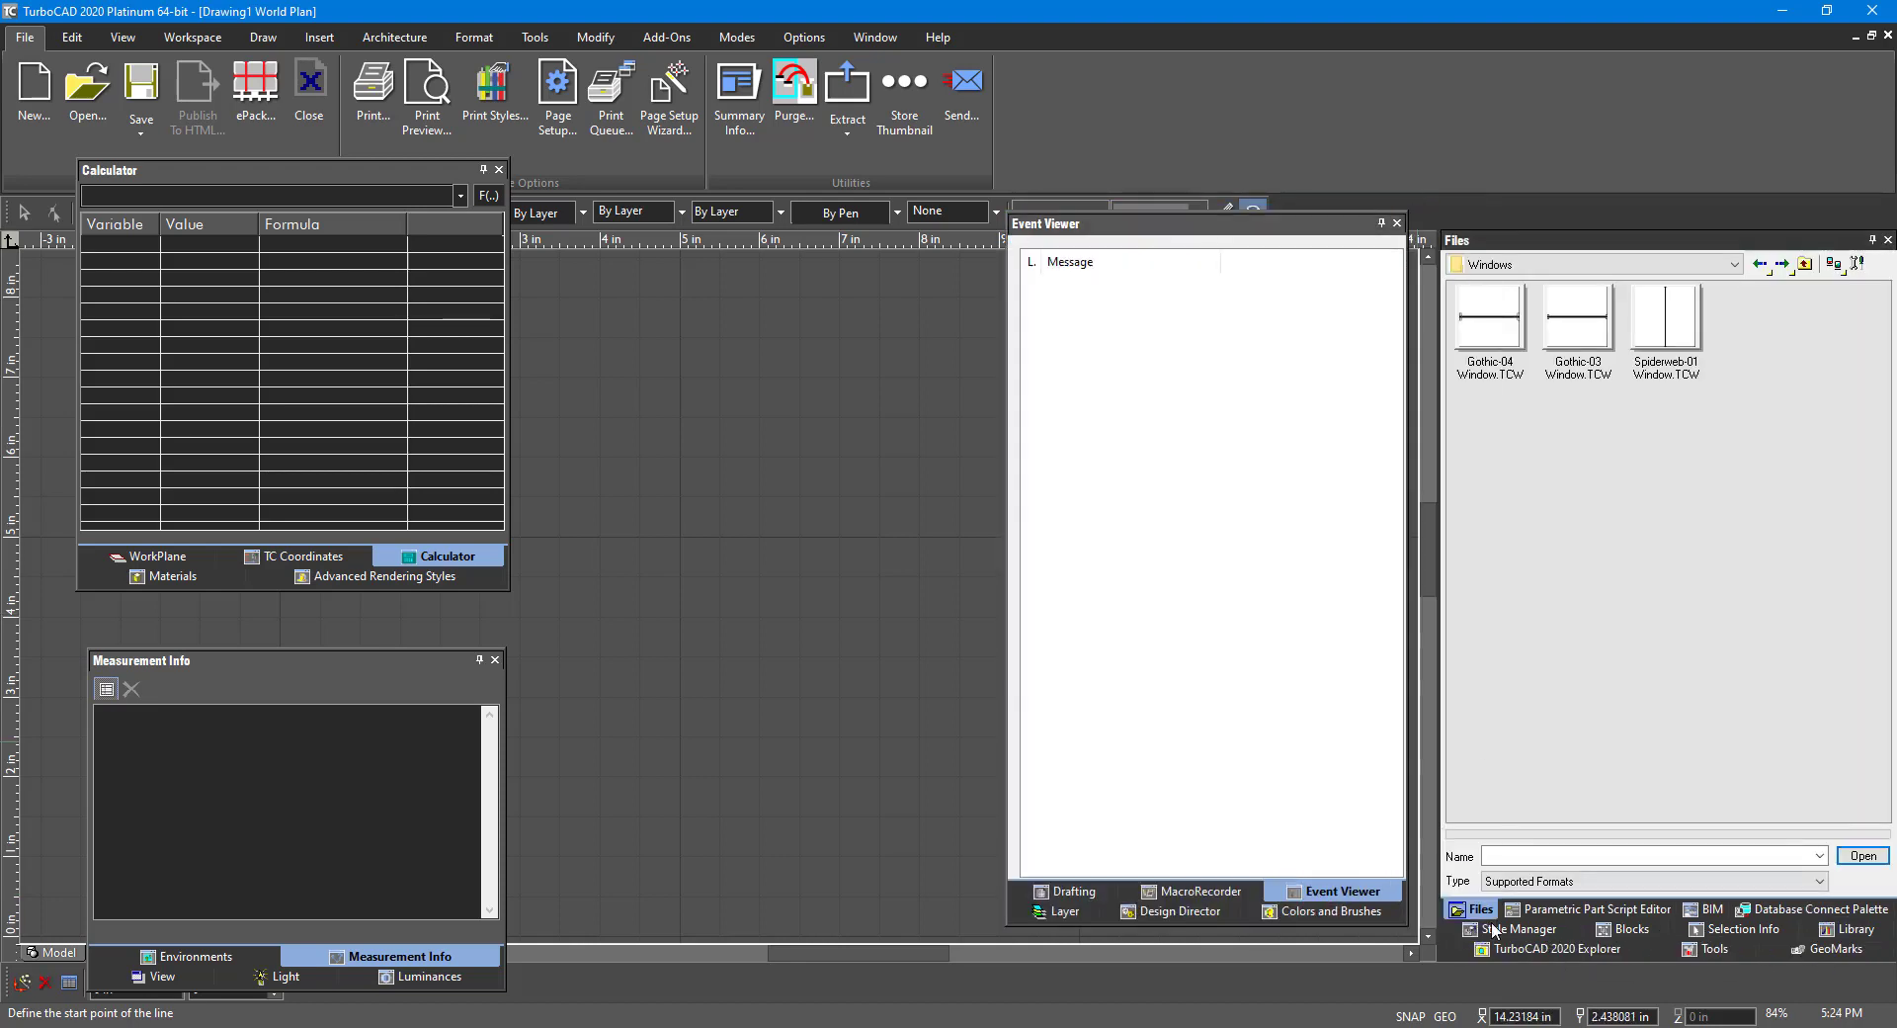
left_click_drag(1482, 910, 1211, 590)
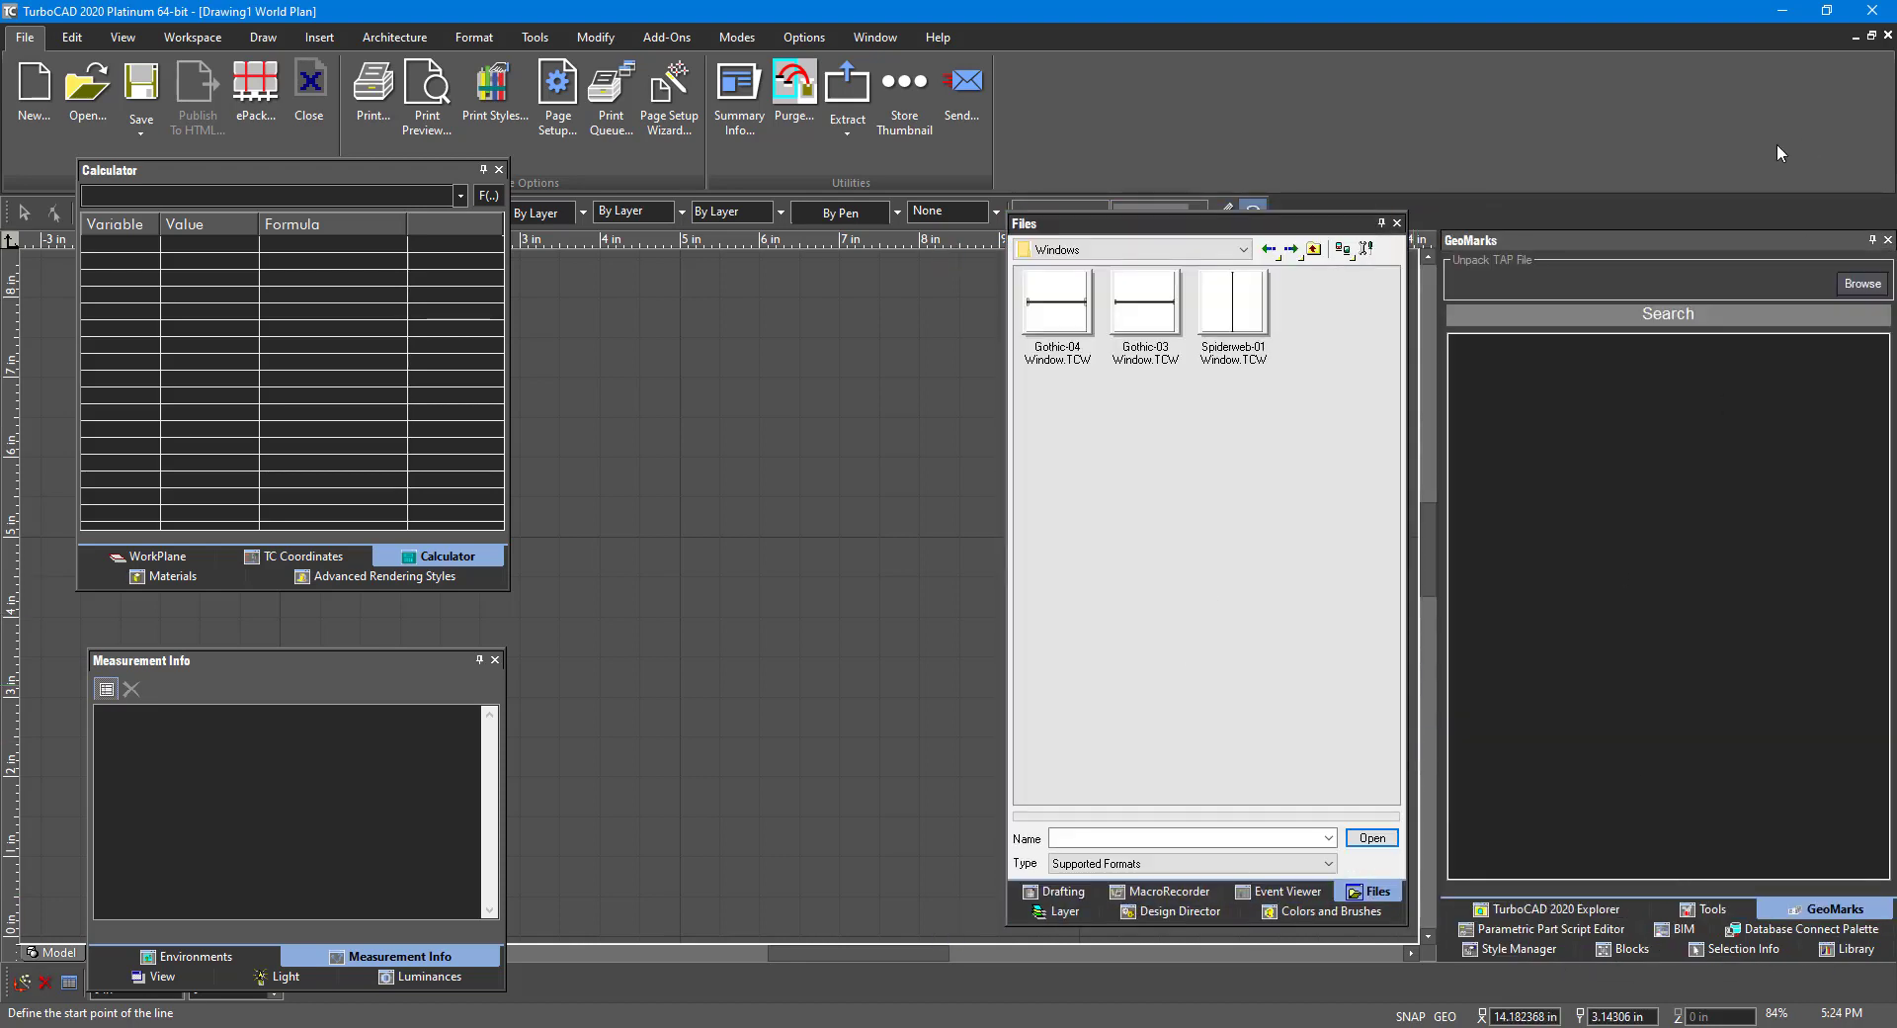
Step: Open the AnimationLab palette and move it and Style Manager into the floating Layer and Design Director group
left_click(535, 37)
left_click(1727, 117)
left_click(1731, 185)
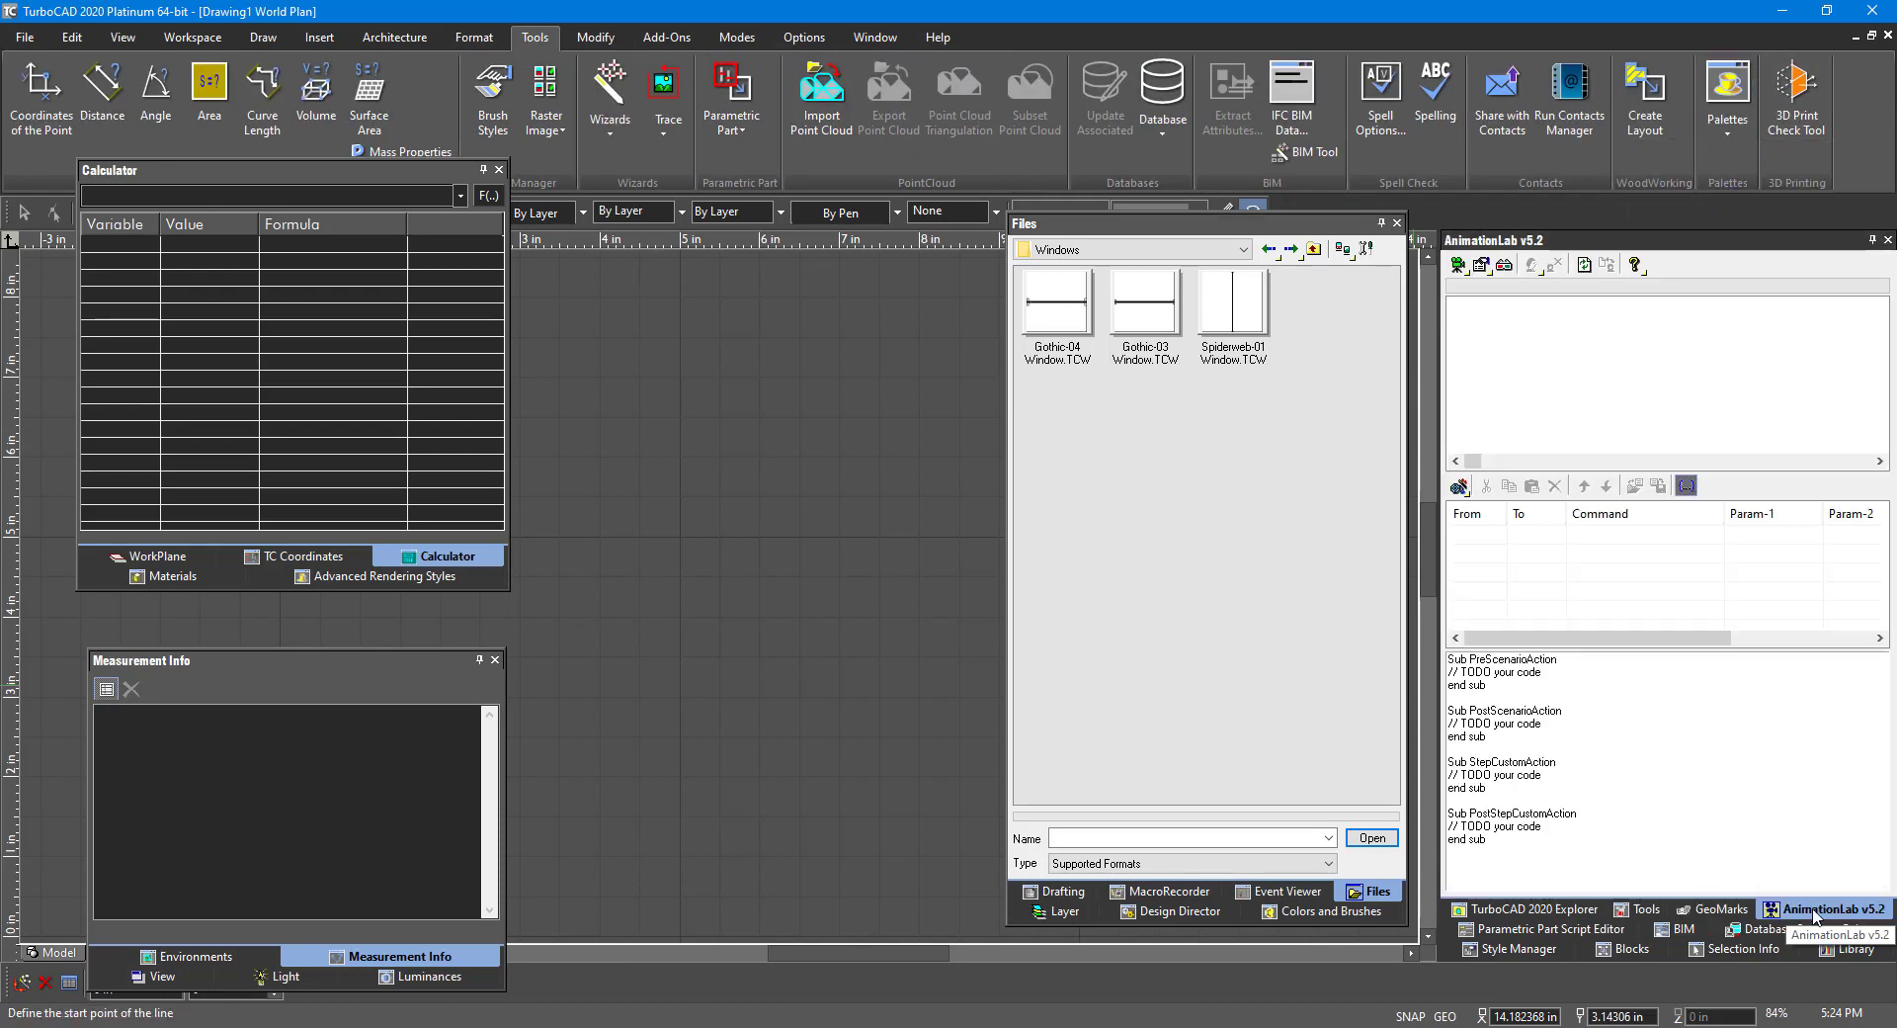
left_click_drag(1814, 914, 1207, 589)
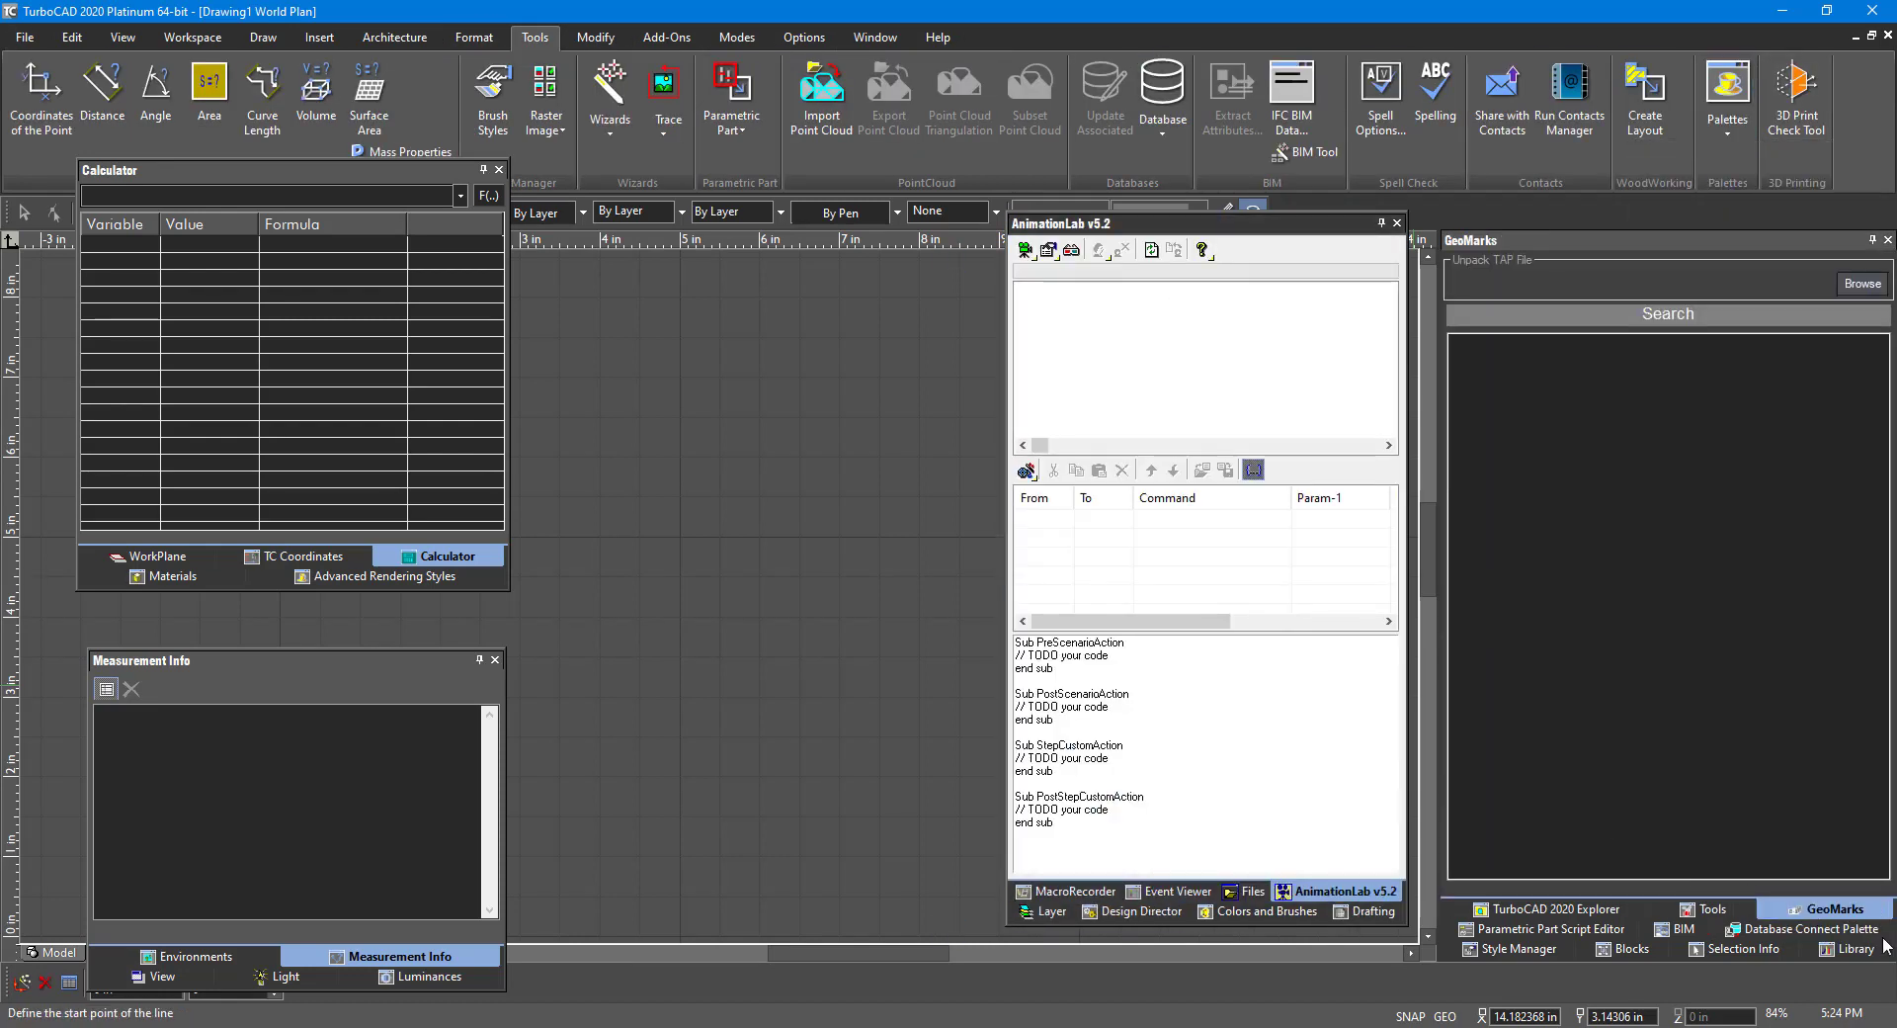
left_click_drag(1508, 947, 1210, 577)
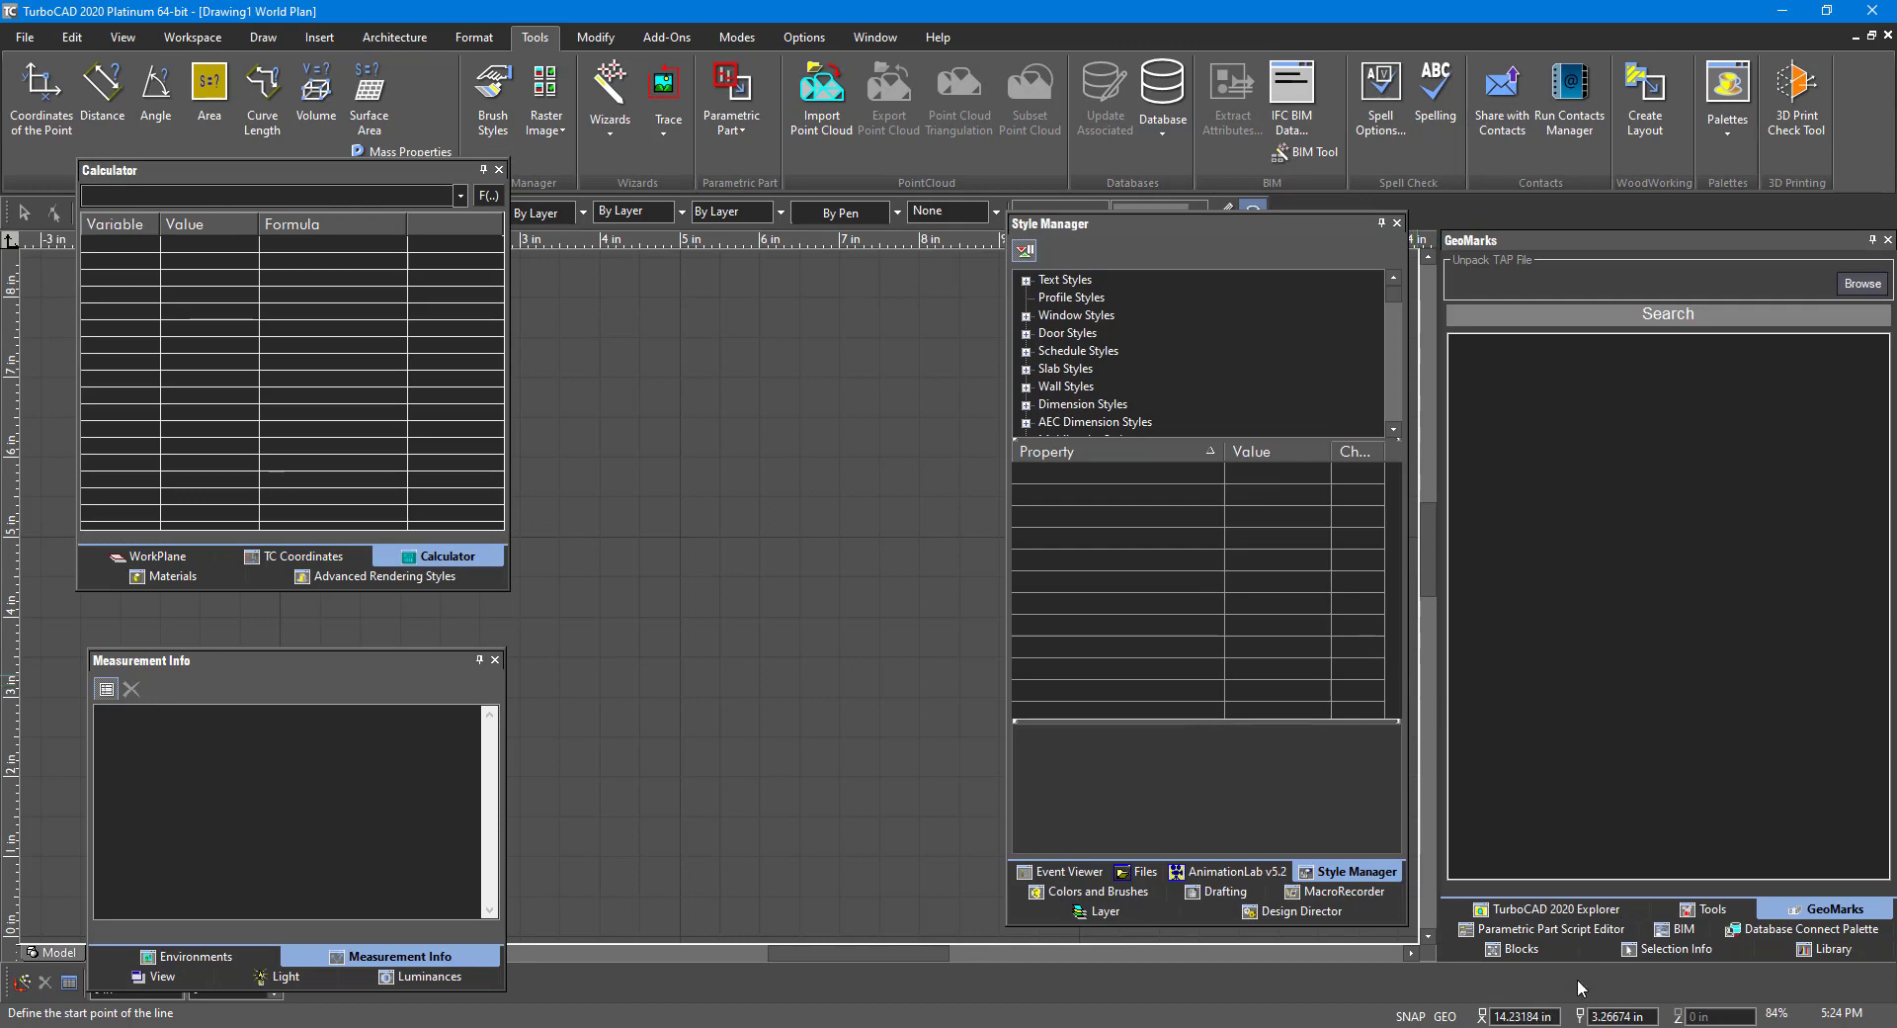
Step: Build a new floating group in the middle from Selection Info, Blocks, Library, Parametric Part Script Editor and Database Connect Palette
left_click(1668, 917)
left_click_drag(1668, 922, 748, 573)
left_click(1523, 952)
left_click_drag(1564, 909, 749, 573)
left_click(1573, 949)
left_click_drag(1574, 949, 749, 573)
left_click(1688, 949)
left_click_drag(1687, 949, 749, 554)
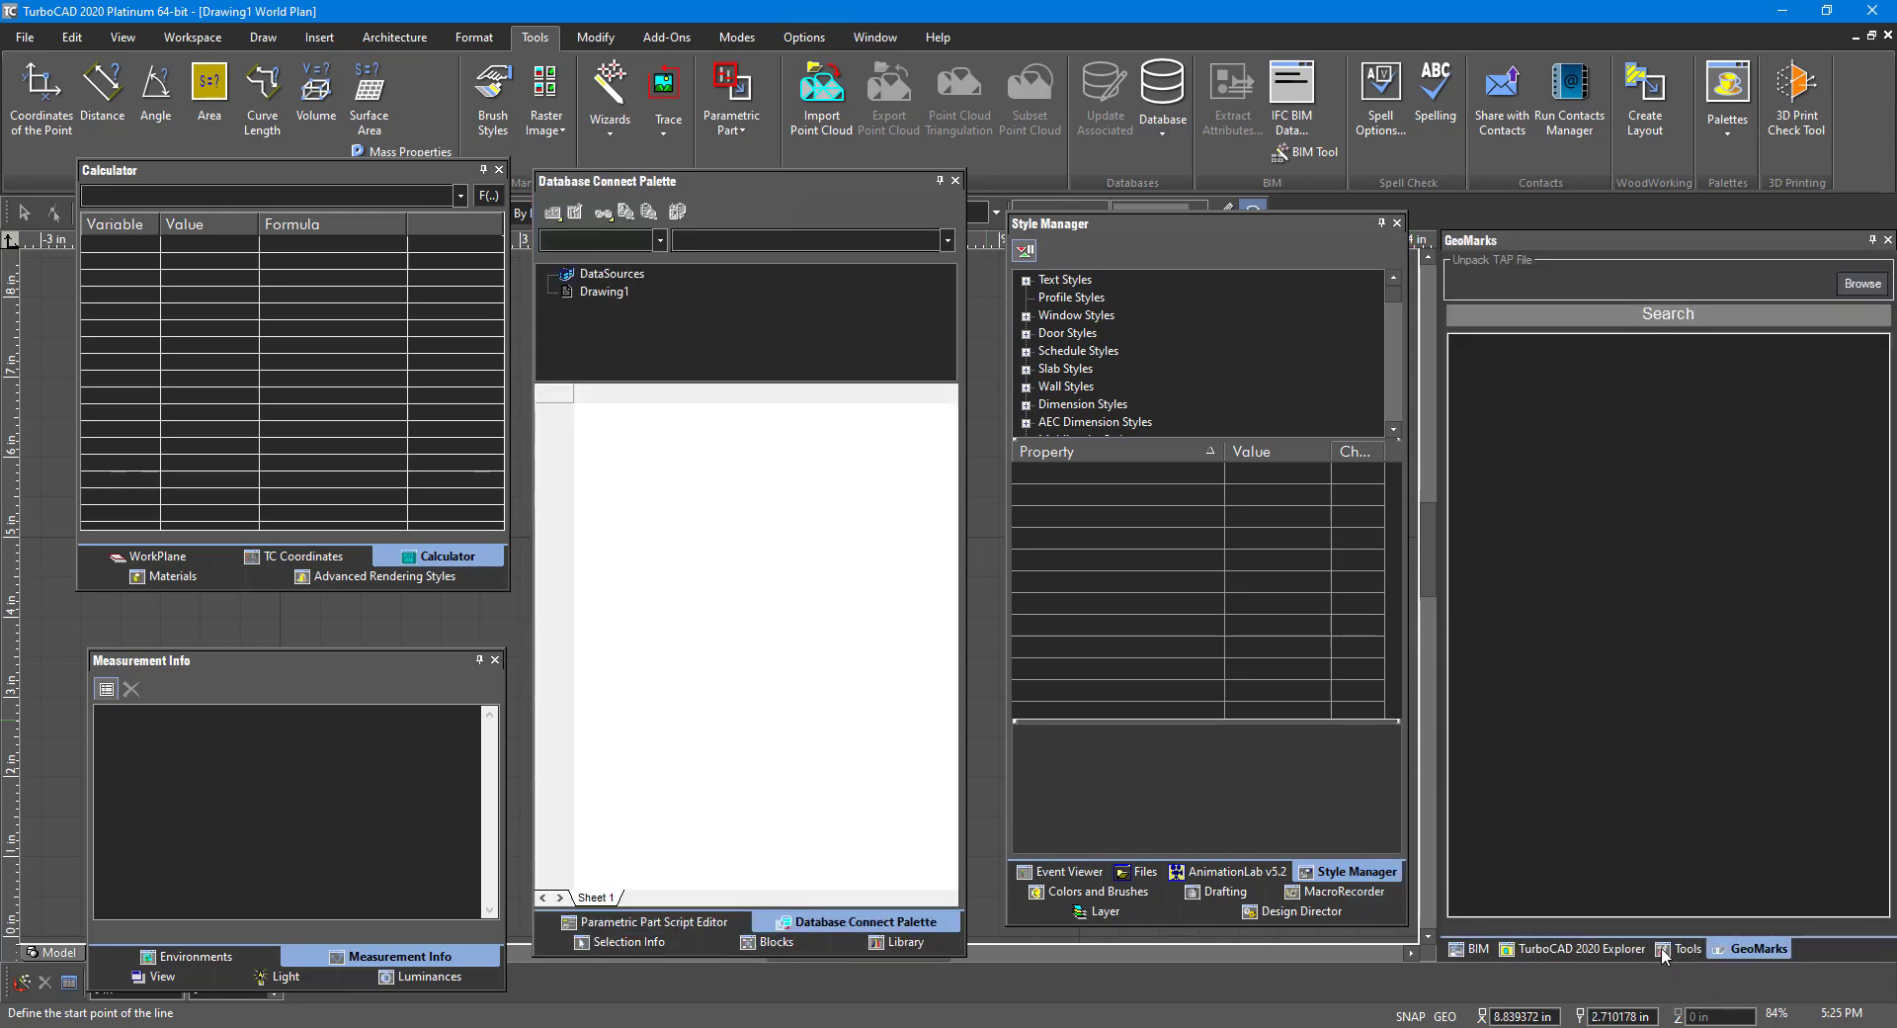
Step: Open the Image Manager palette and move it, BIM, GeoMarks and TurboCAD 2020 Explorer into the middle floating group
left_click(1725, 116)
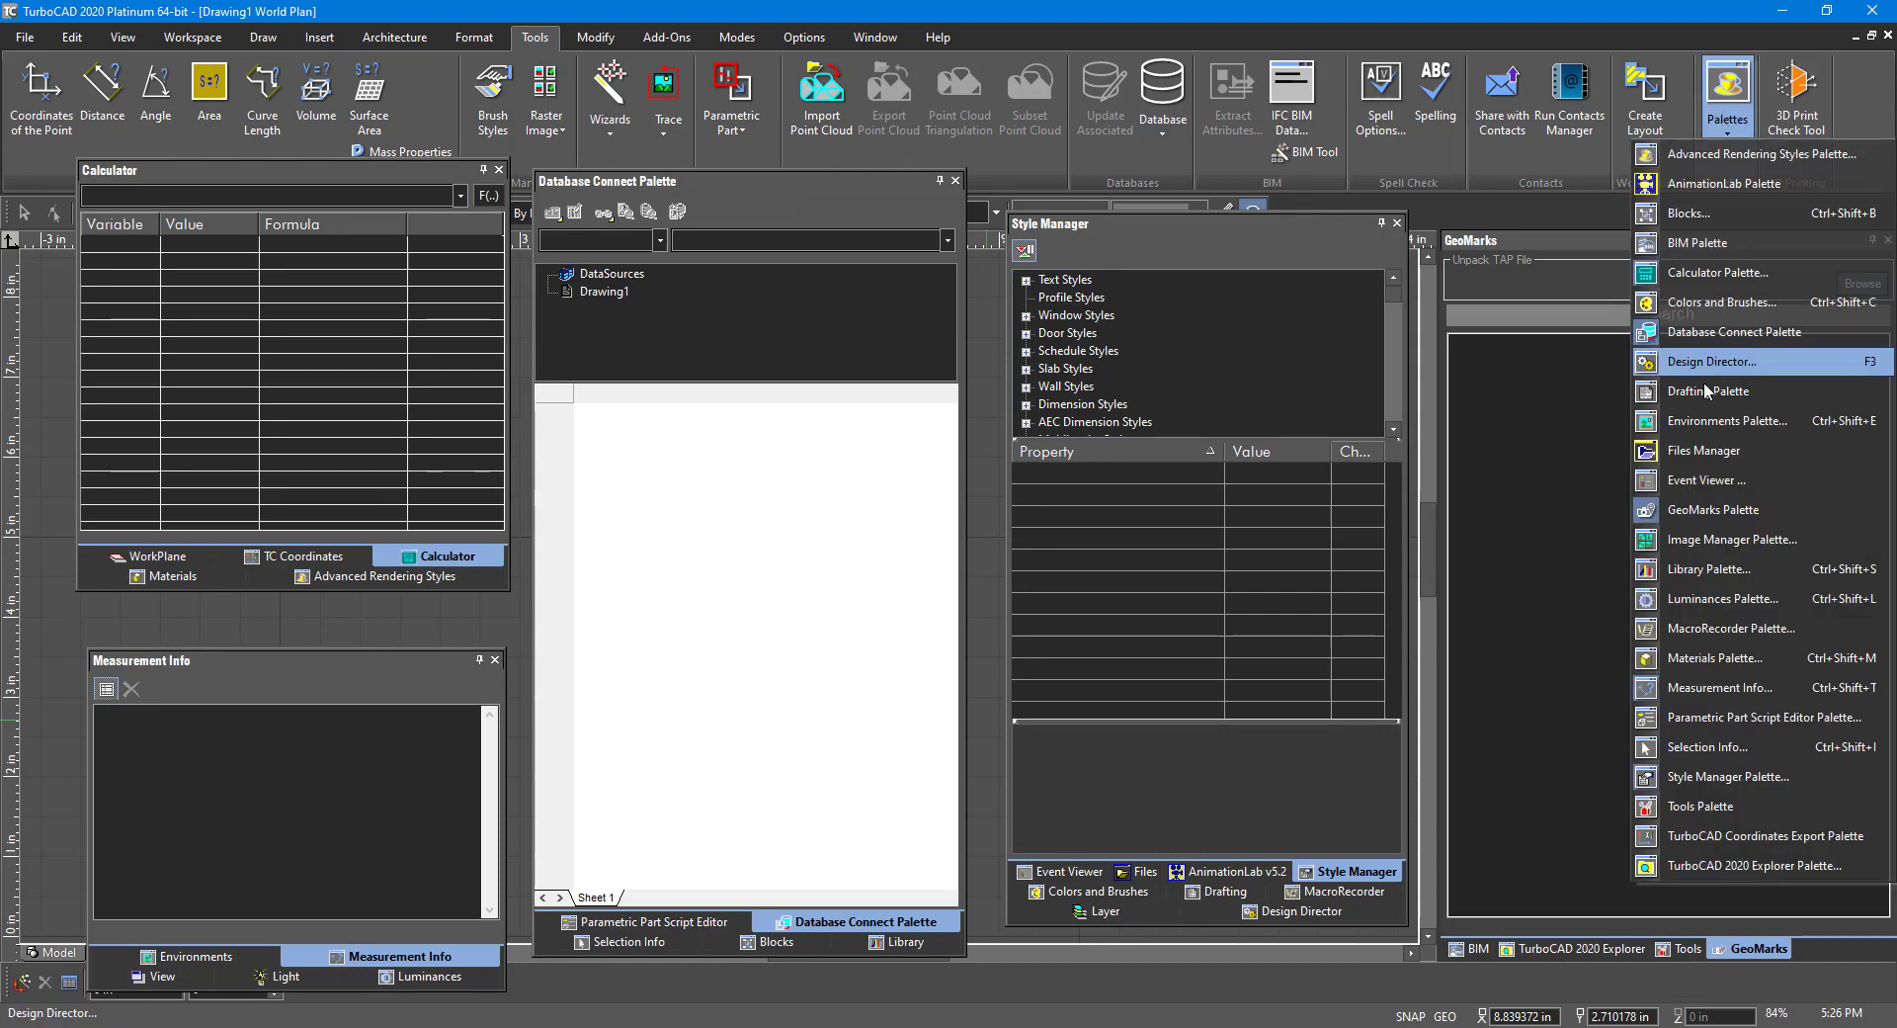
left_click(1719, 539)
left_click_drag(1765, 927, 753, 578)
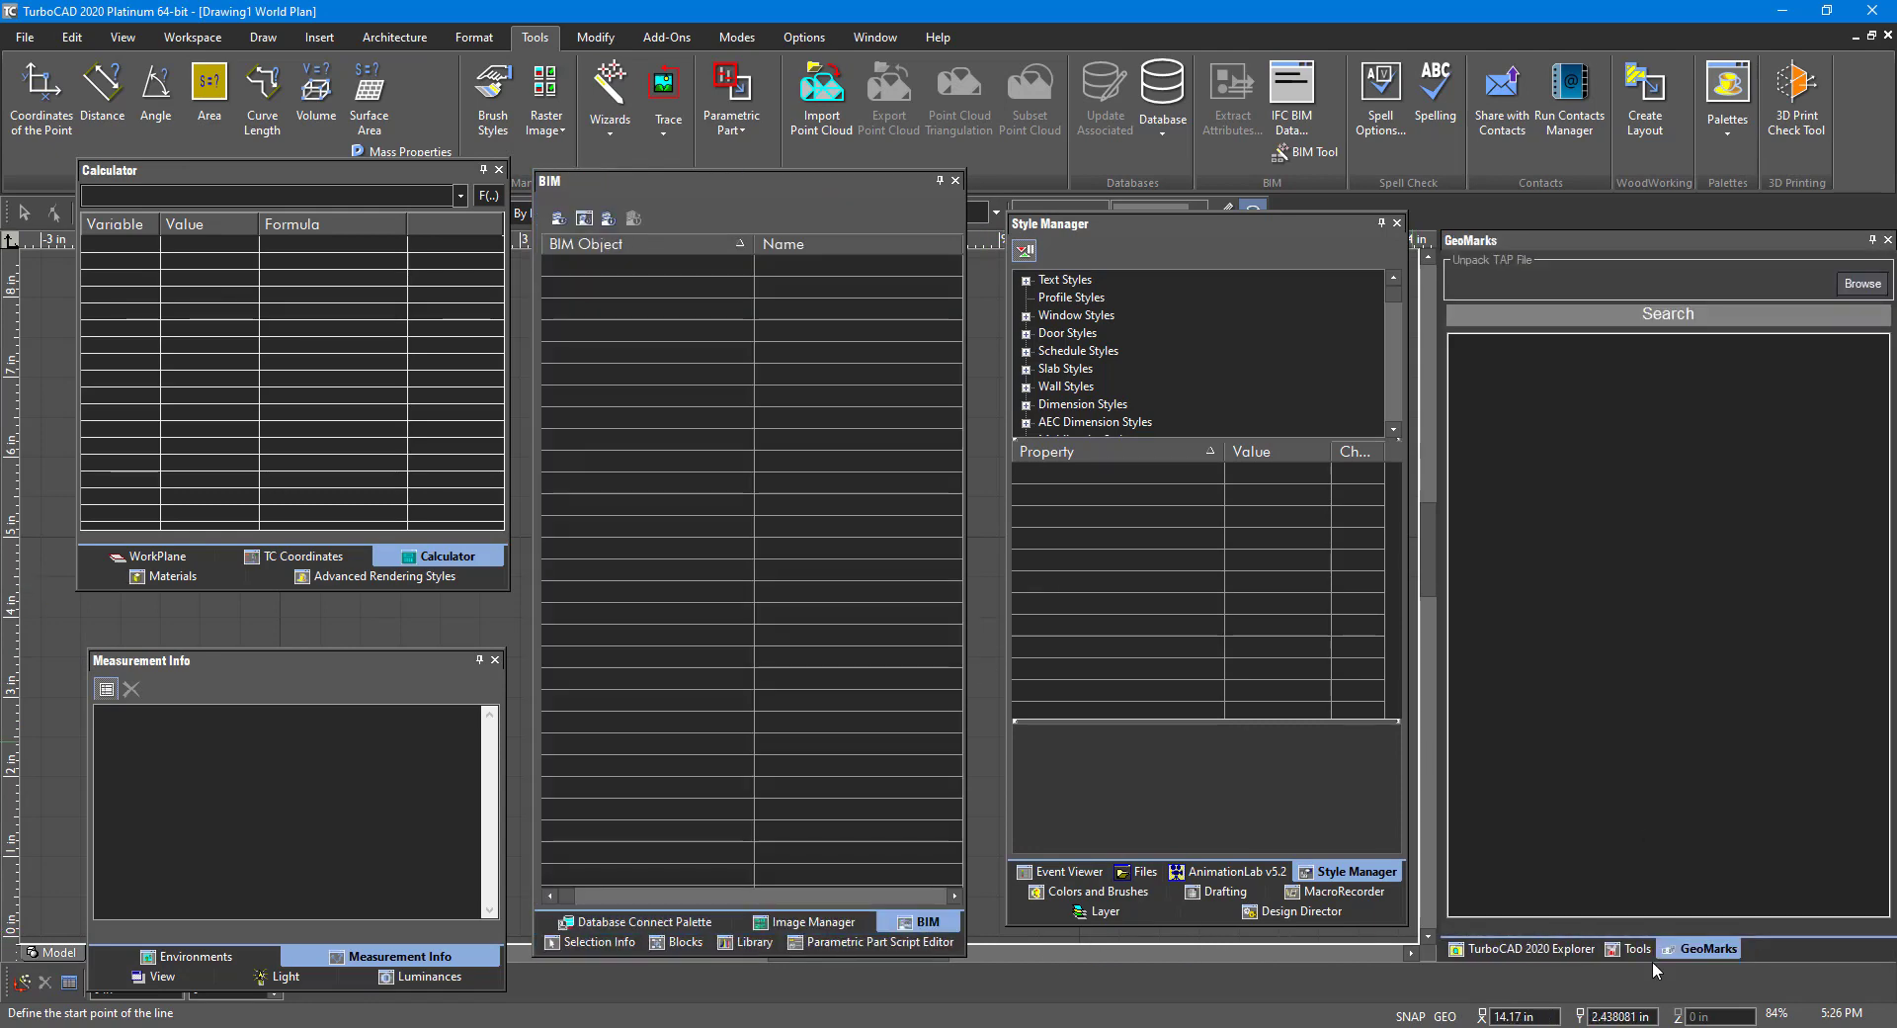
left_click_drag(1708, 949, 761, 581)
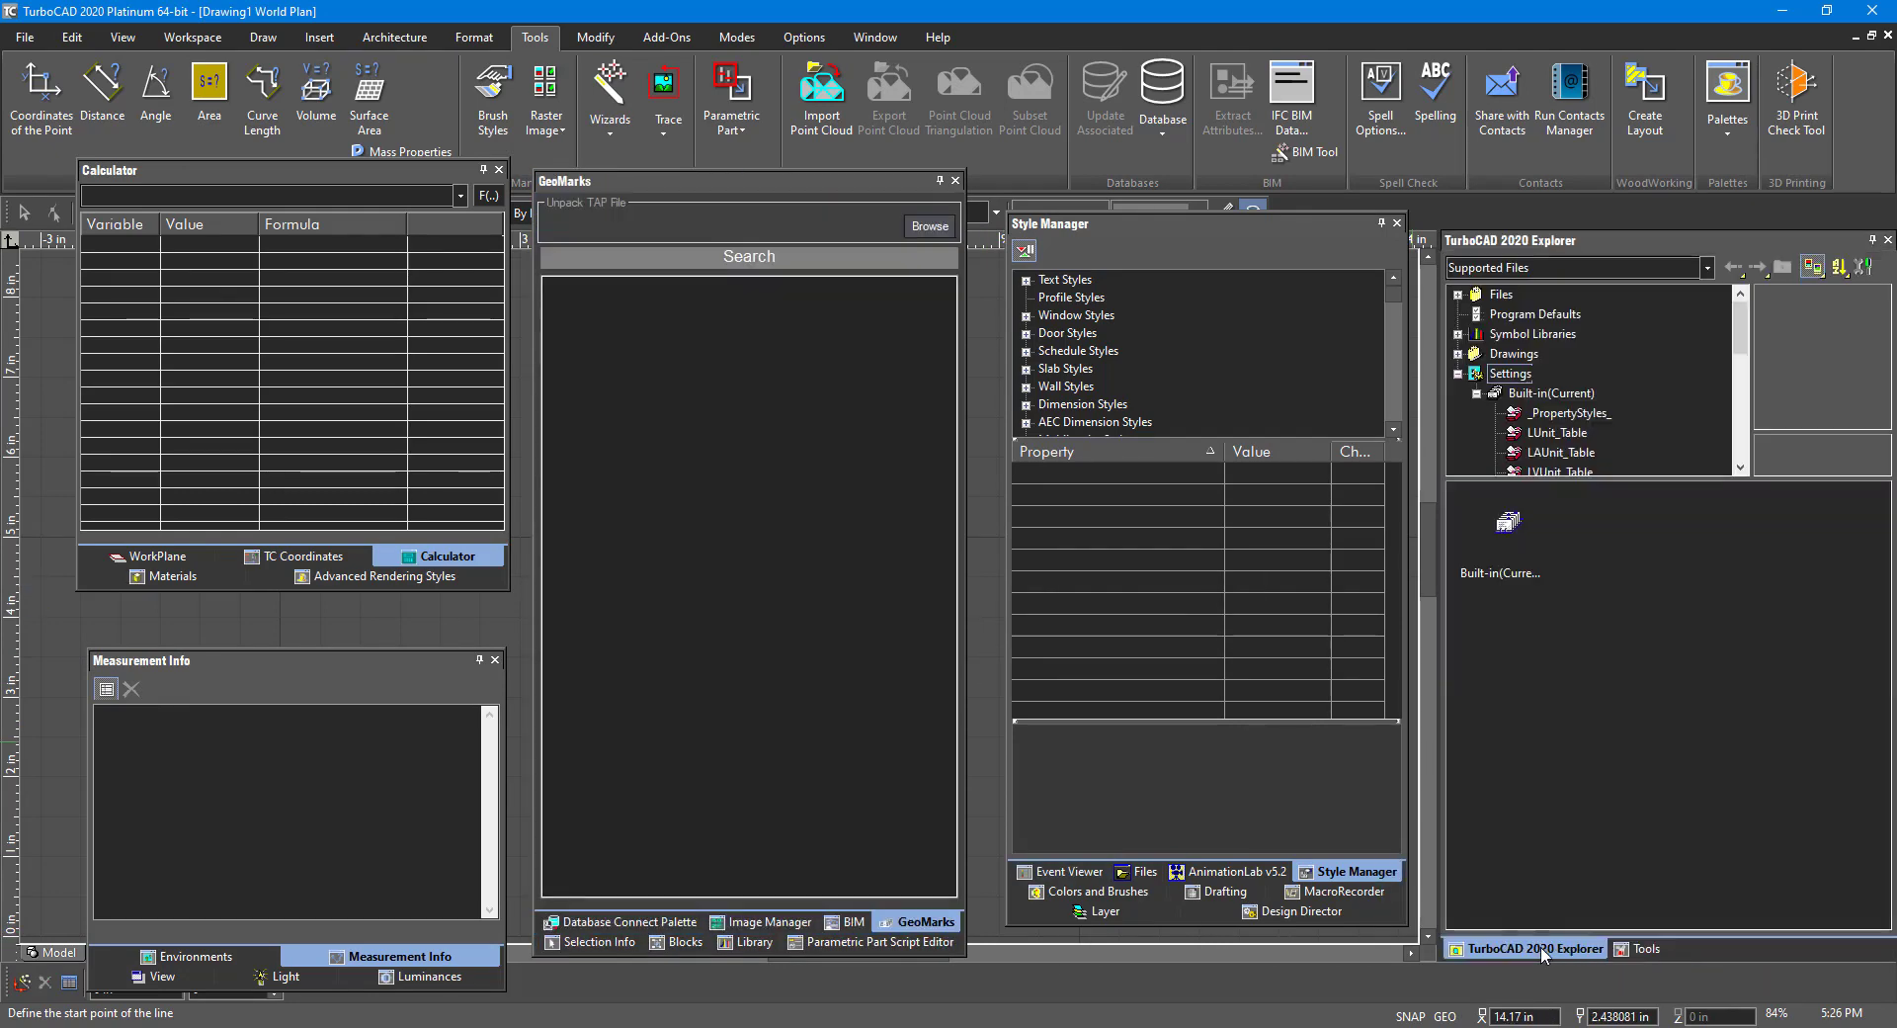
left_click_drag(1522, 948, 760, 576)
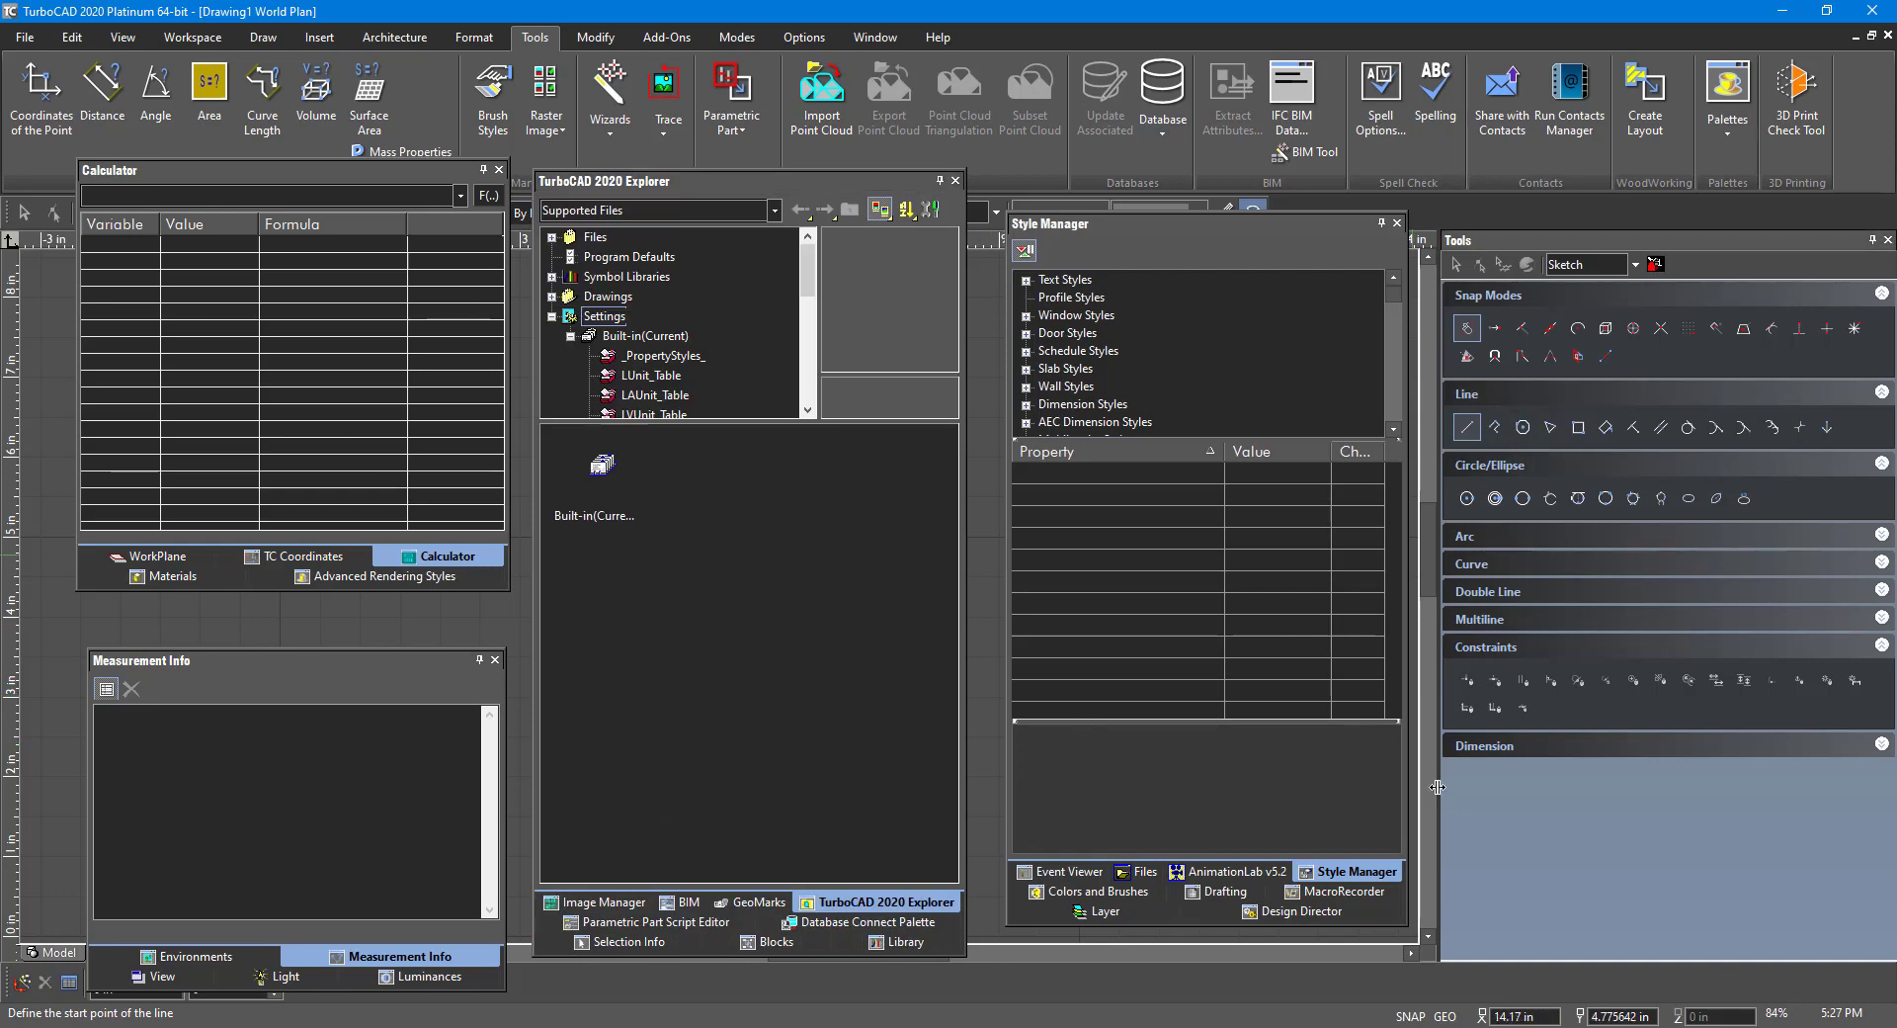
Step: Narrow the docked Tools palette and set the palette tab size to Compressed
left_click_drag(1440, 694, 1627, 756)
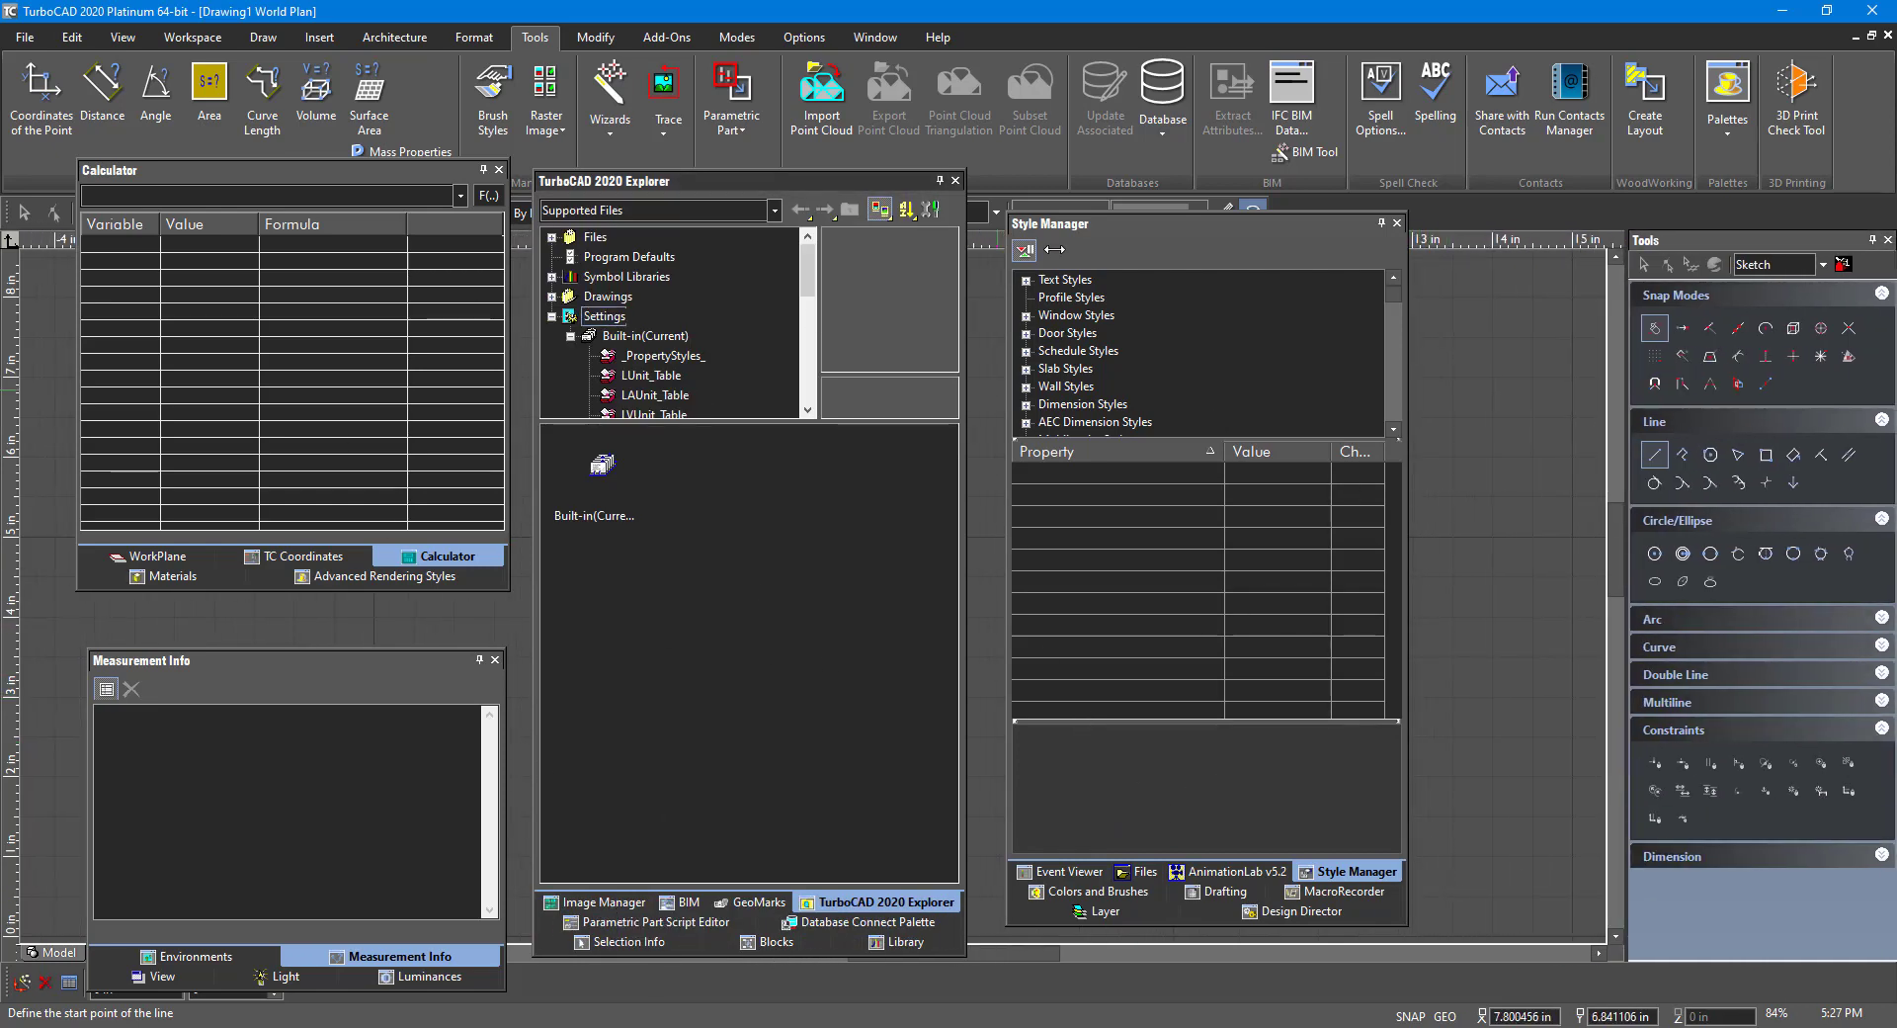
double_click(1508, 221)
left_click(779, 243)
left_click(1054, 632)
left_click(1036, 702)
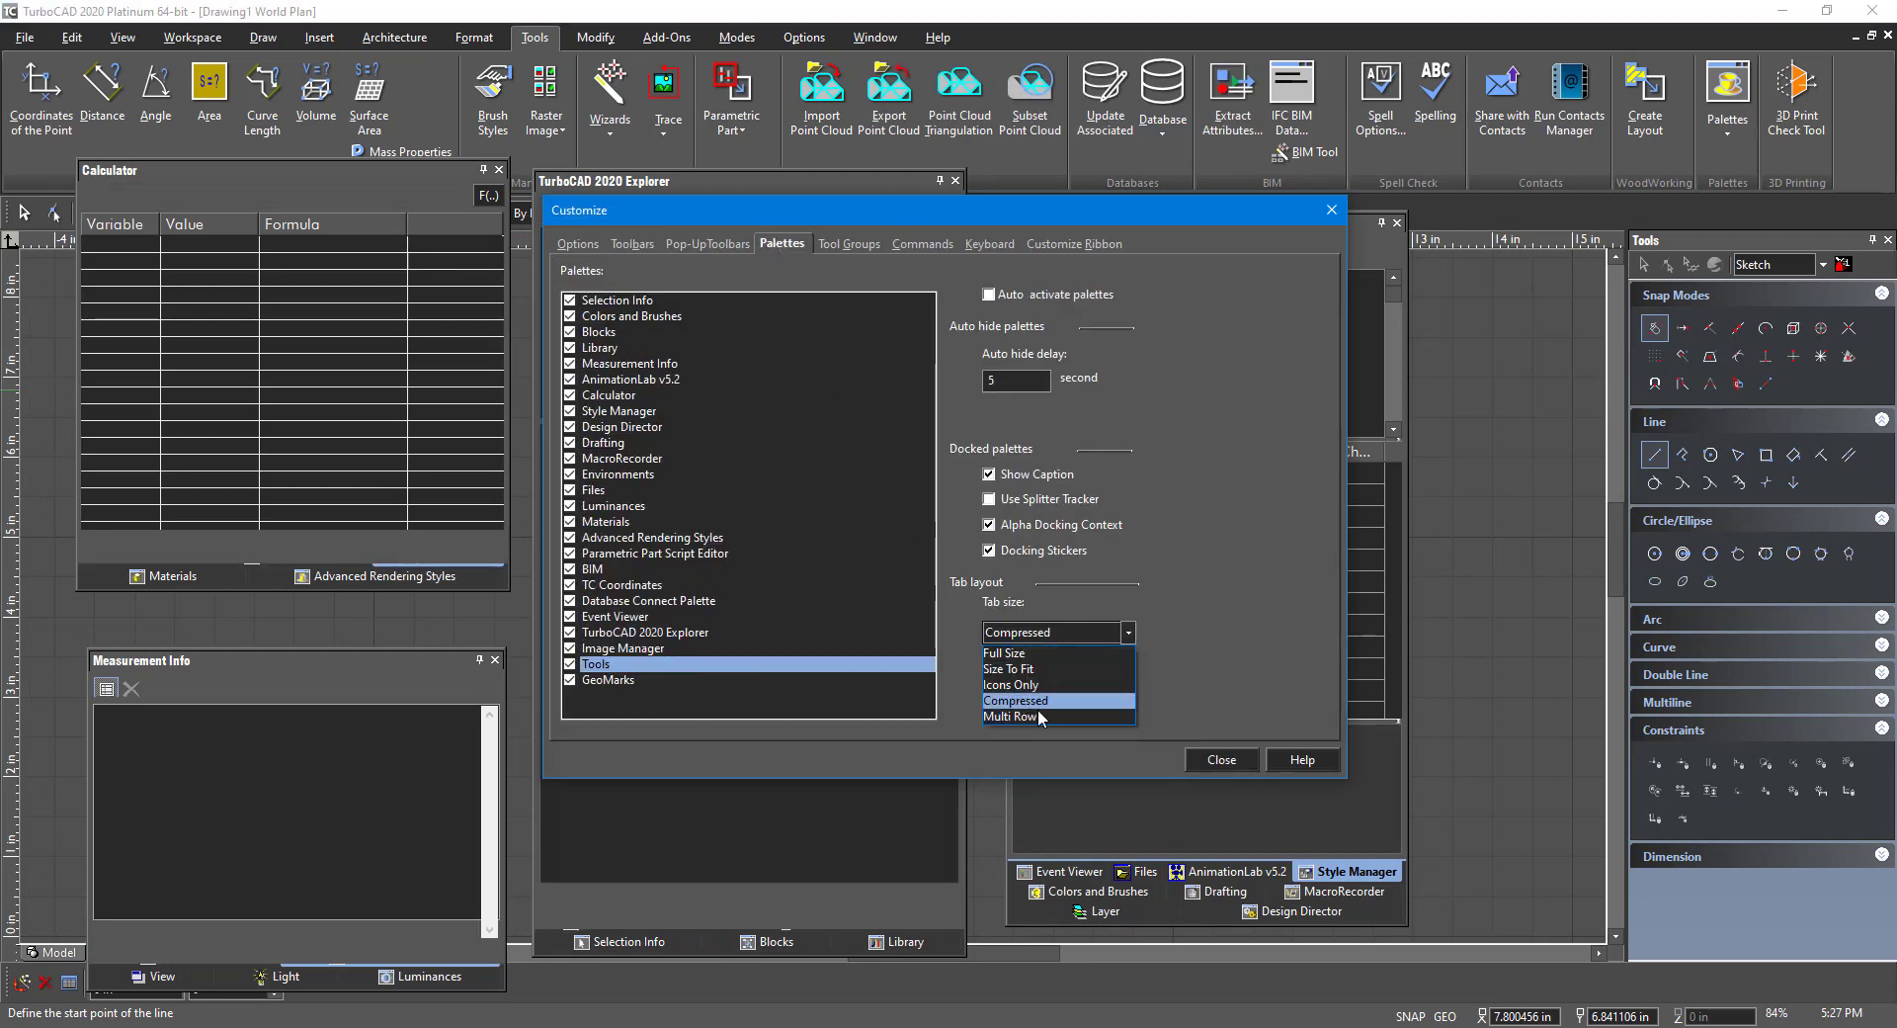
left_click(1221, 760)
Step: Make Materials, Light, Selection Info and Design Director the active palettes of their groups, and select the Layer category in the Design Director
left_click(93, 576)
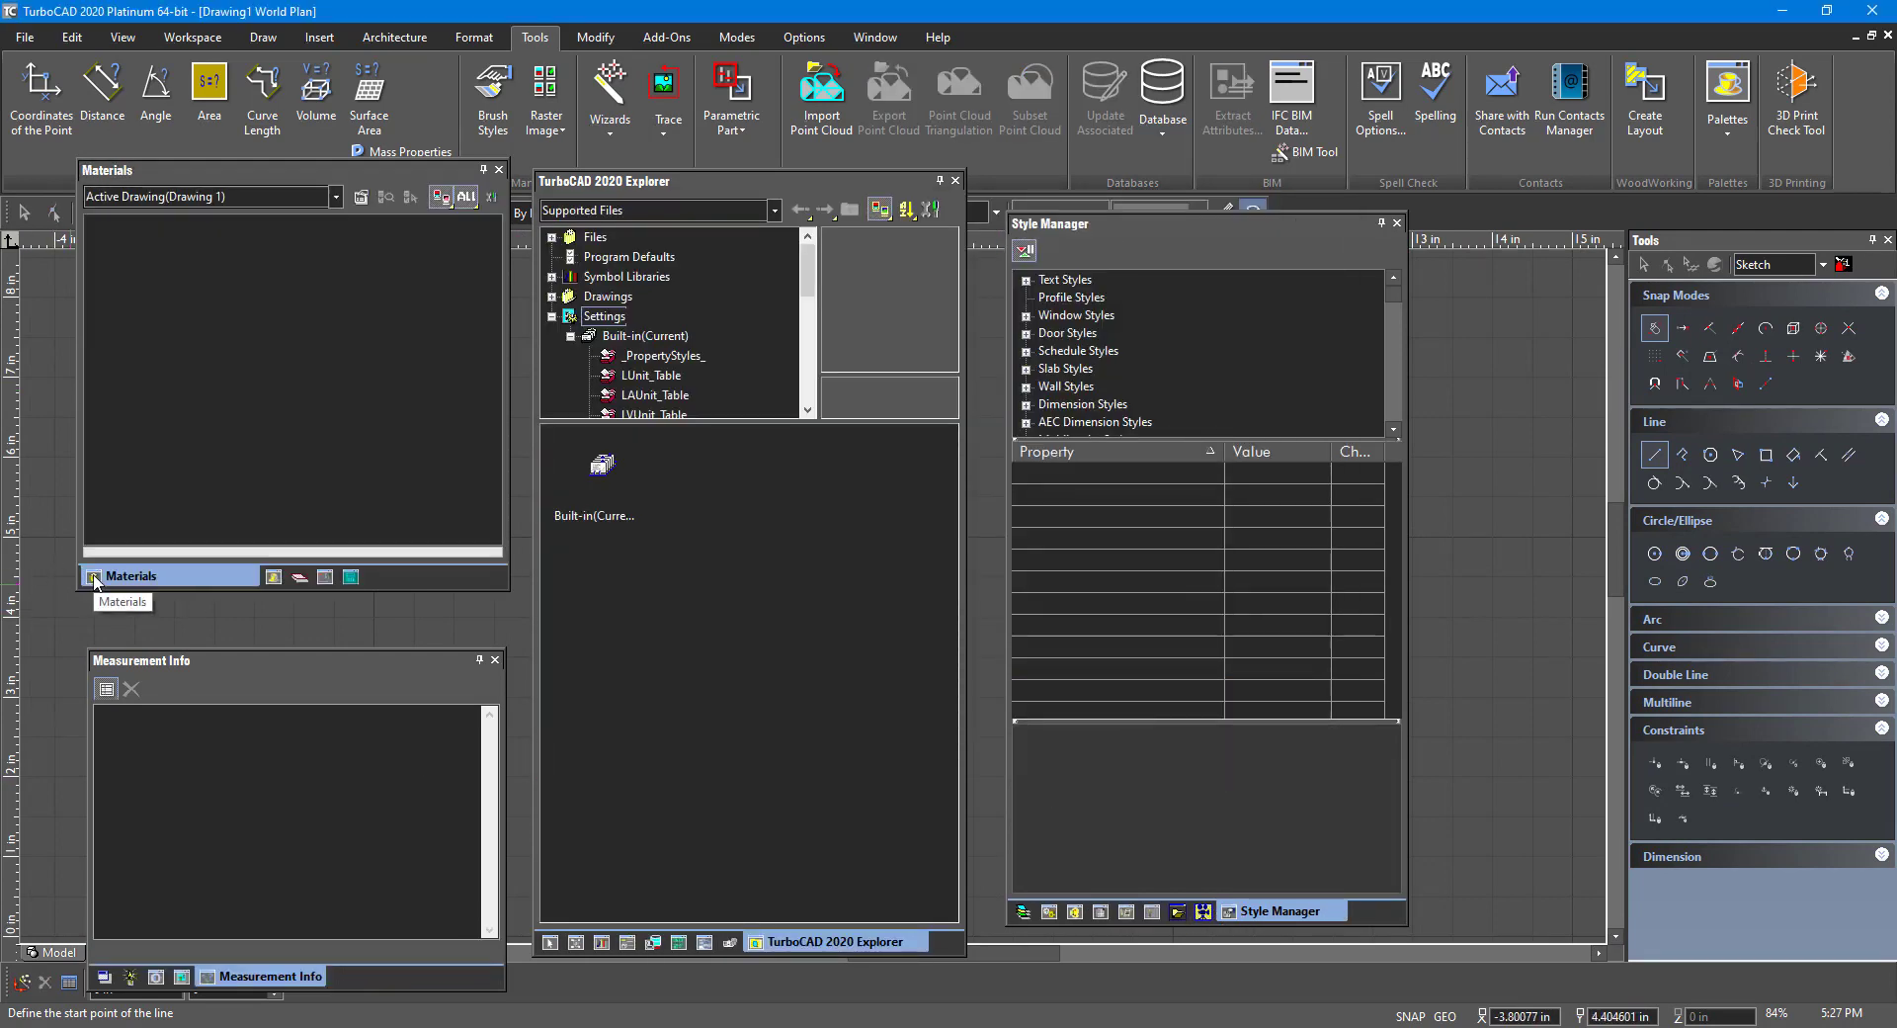
left_click(129, 977)
left_click(551, 941)
left_click(1050, 911)
left_click(1076, 296)
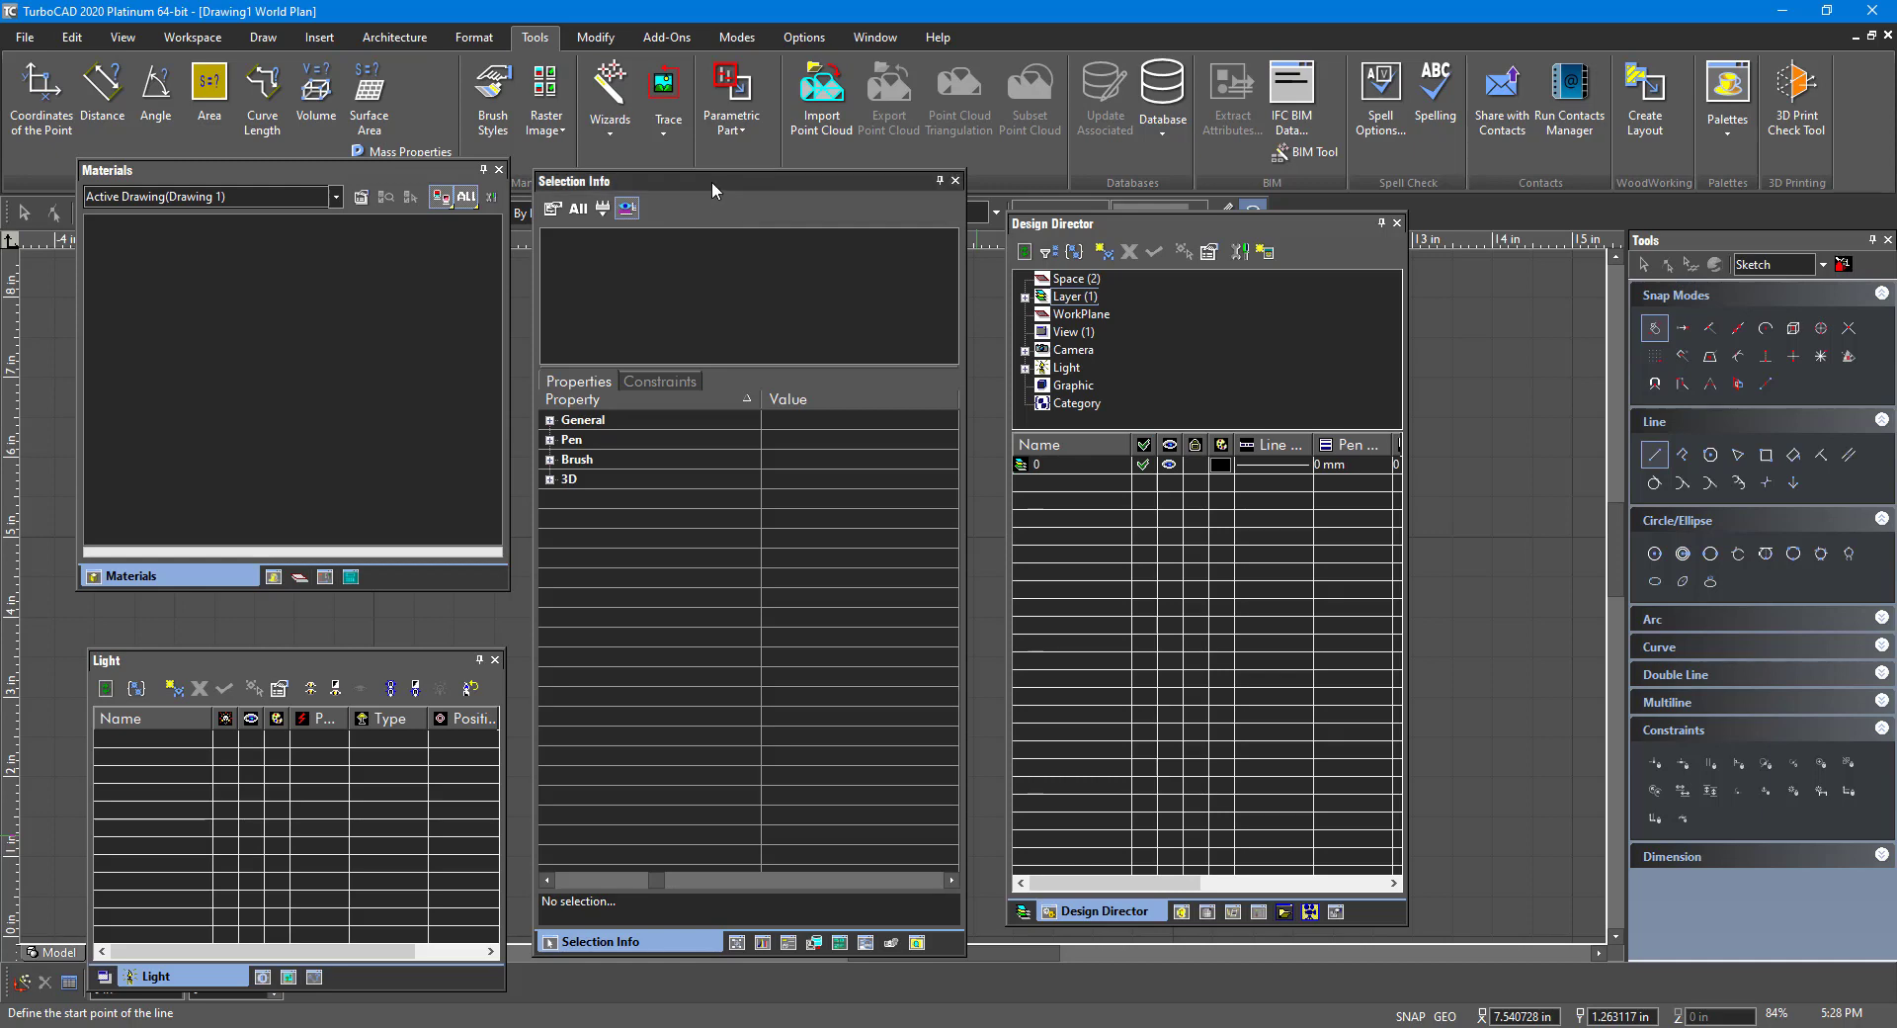
Step: Dock the Selection Info group alongside the Design Director group within one shared floating window
left_click_drag(711, 180, 1176, 585)
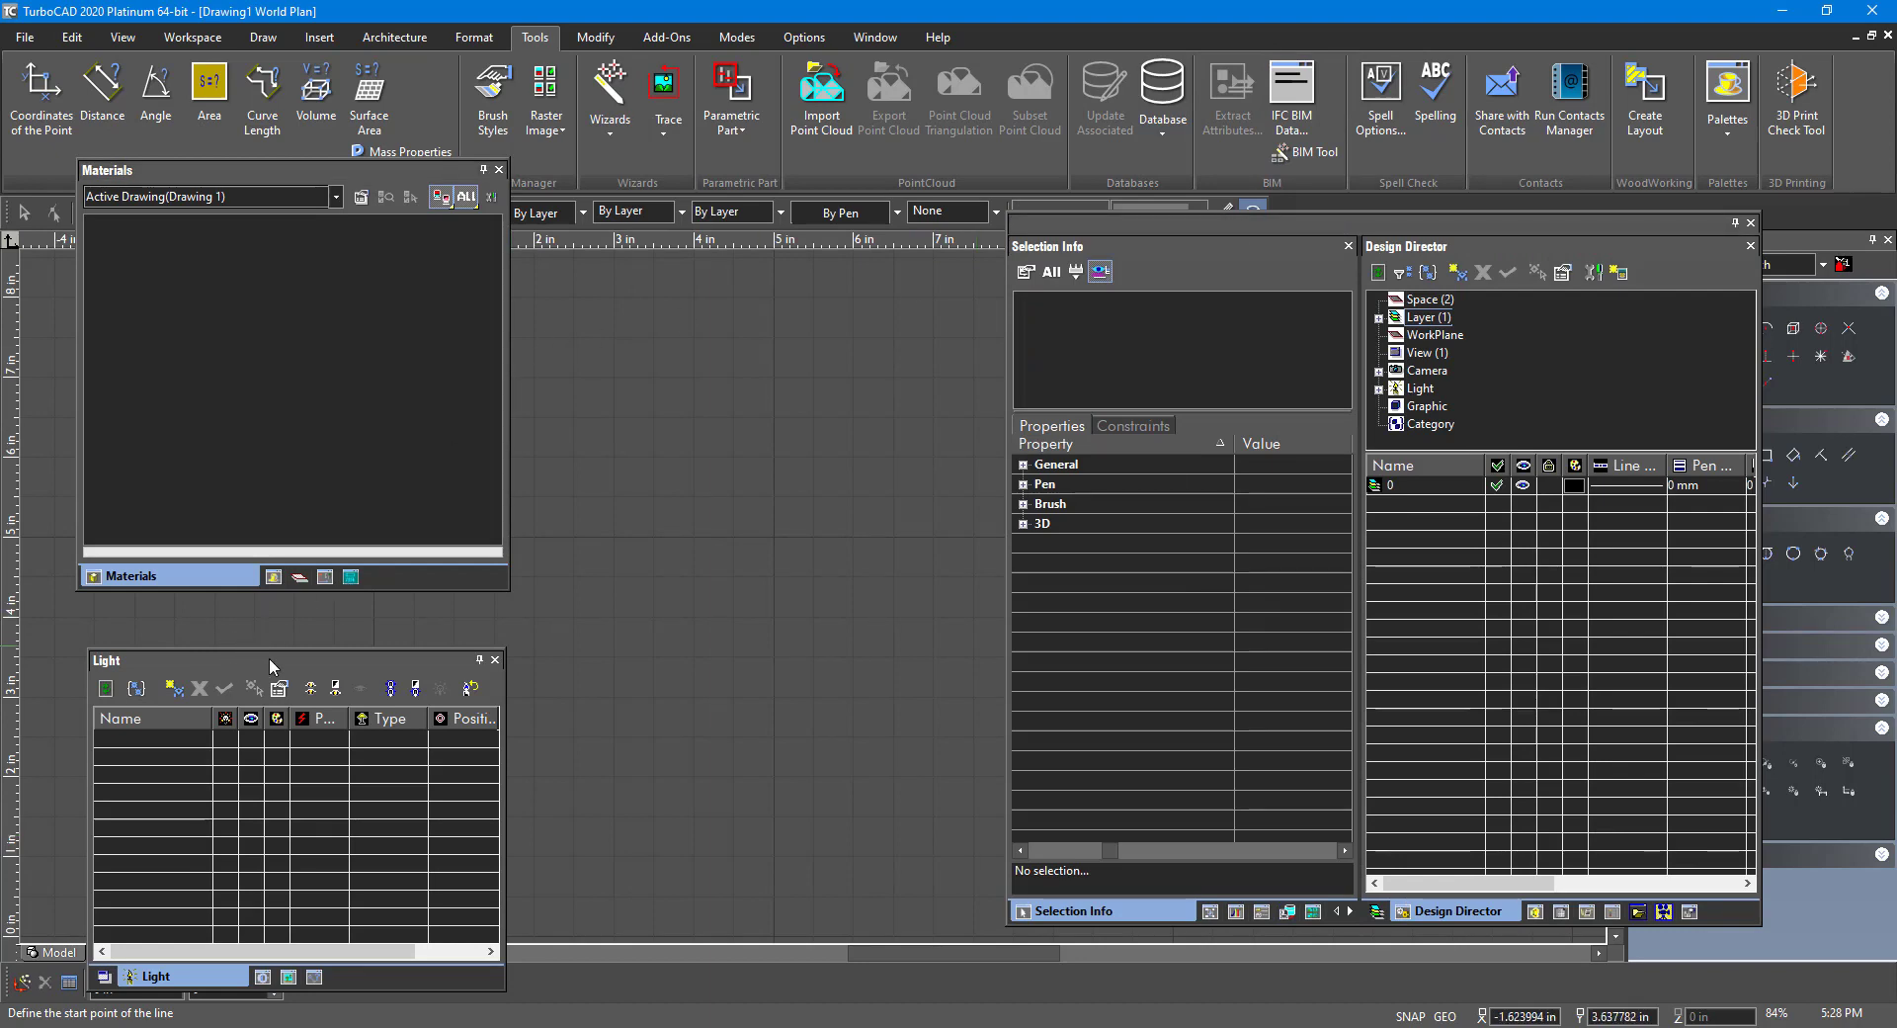
Step: Dock the Light group beside Selection Info in the shared floating window, dock the Materials group above Light, and widen the window
left_click_drag(277, 655, 1154, 580)
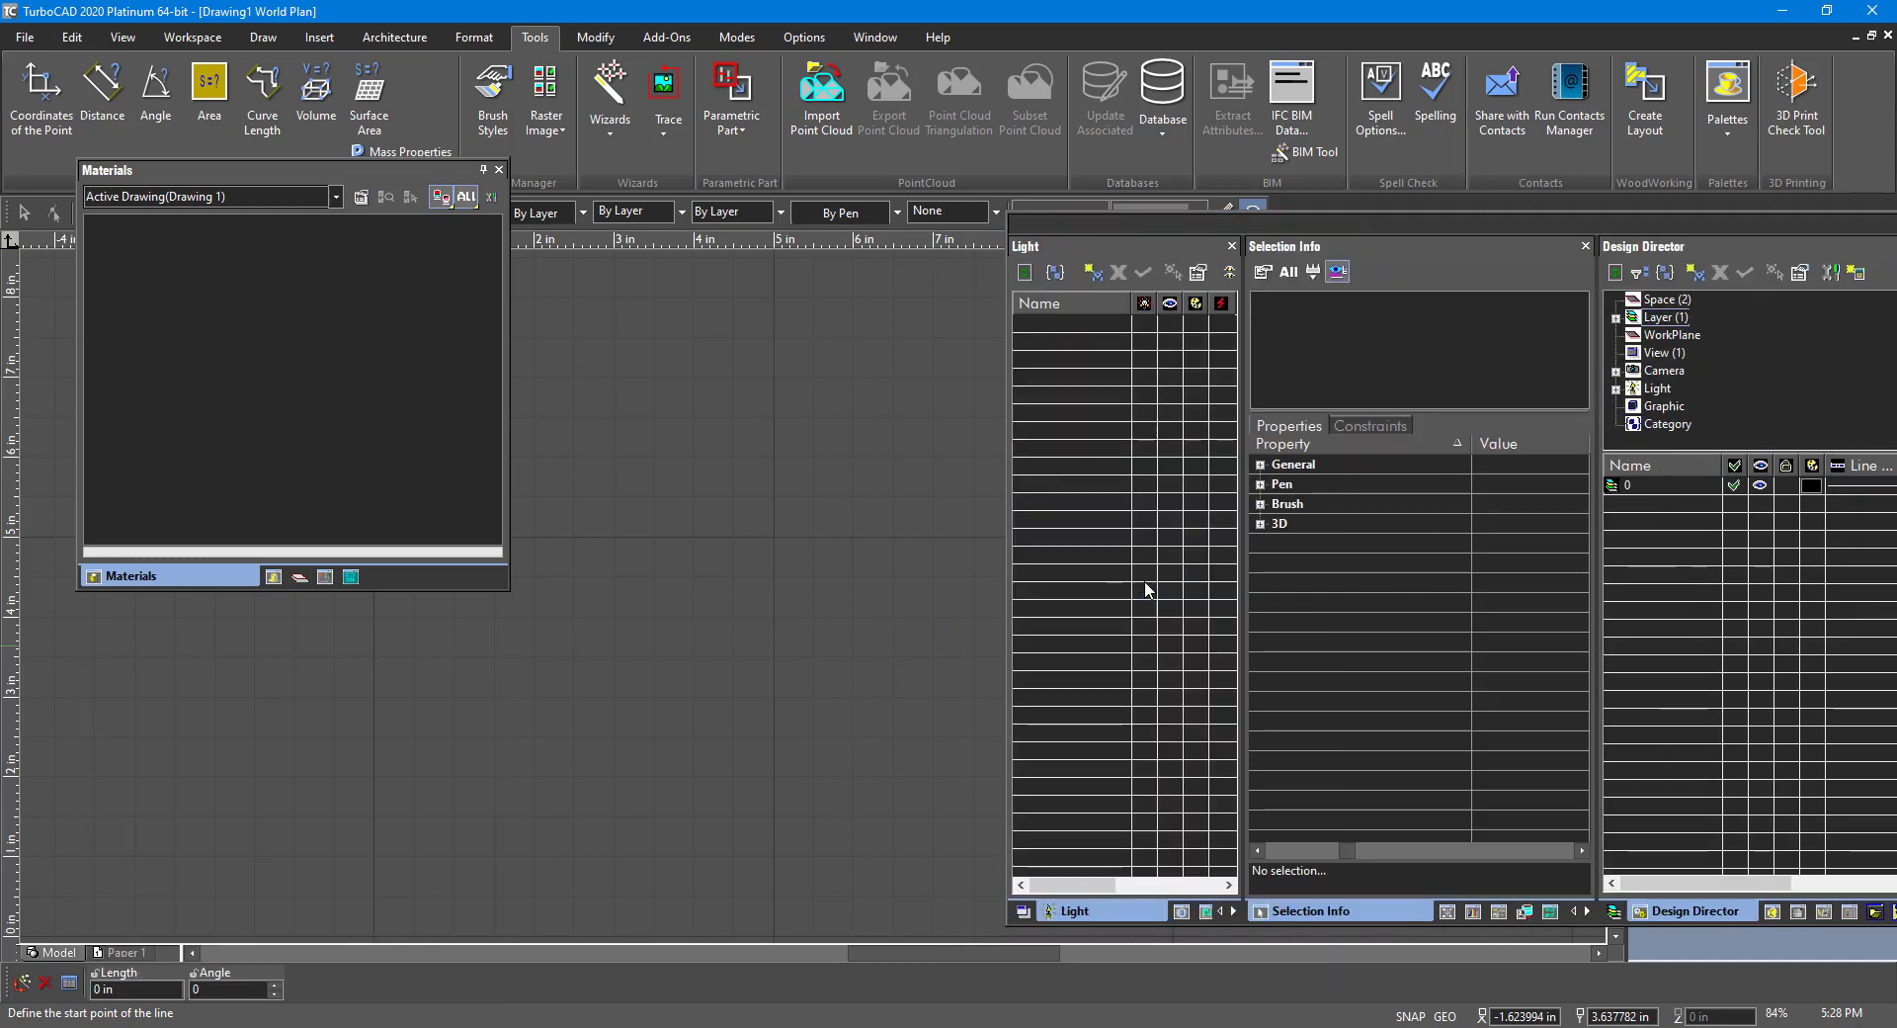
left_click_drag(1344, 223, 929, 218)
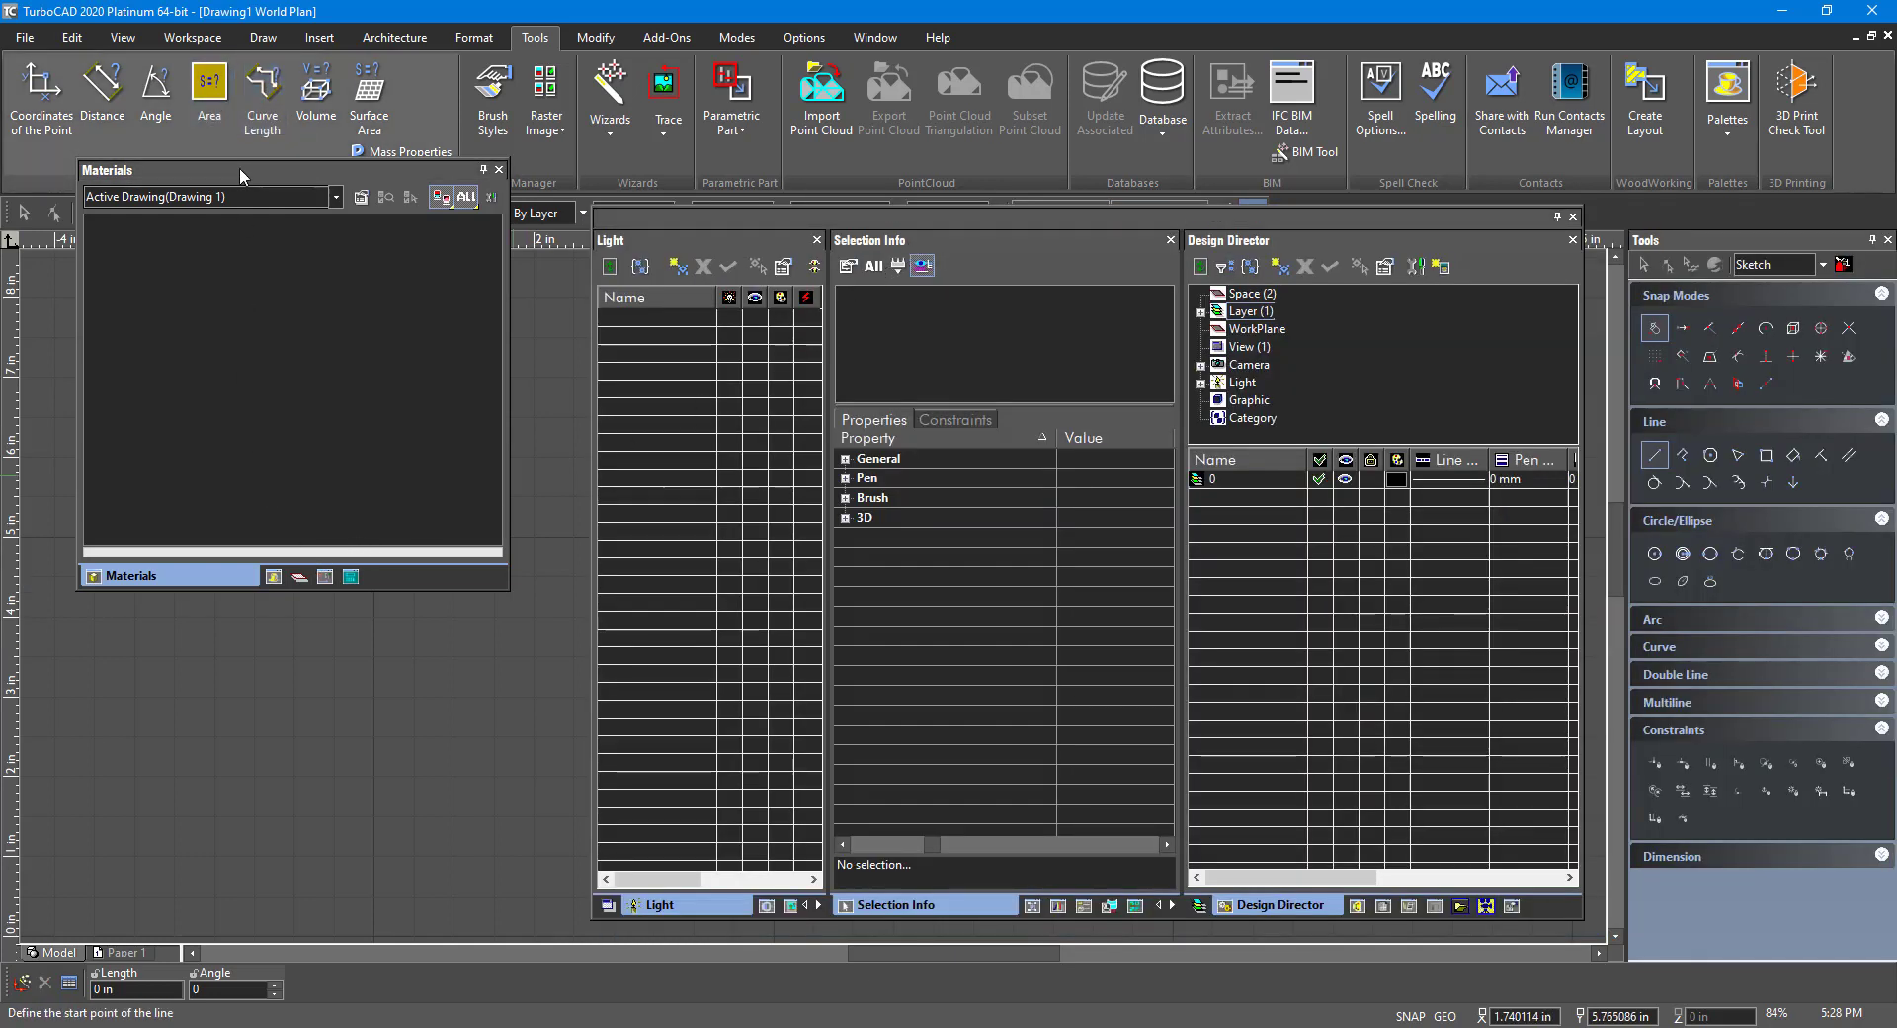
left_click_drag(239, 168, 706, 539)
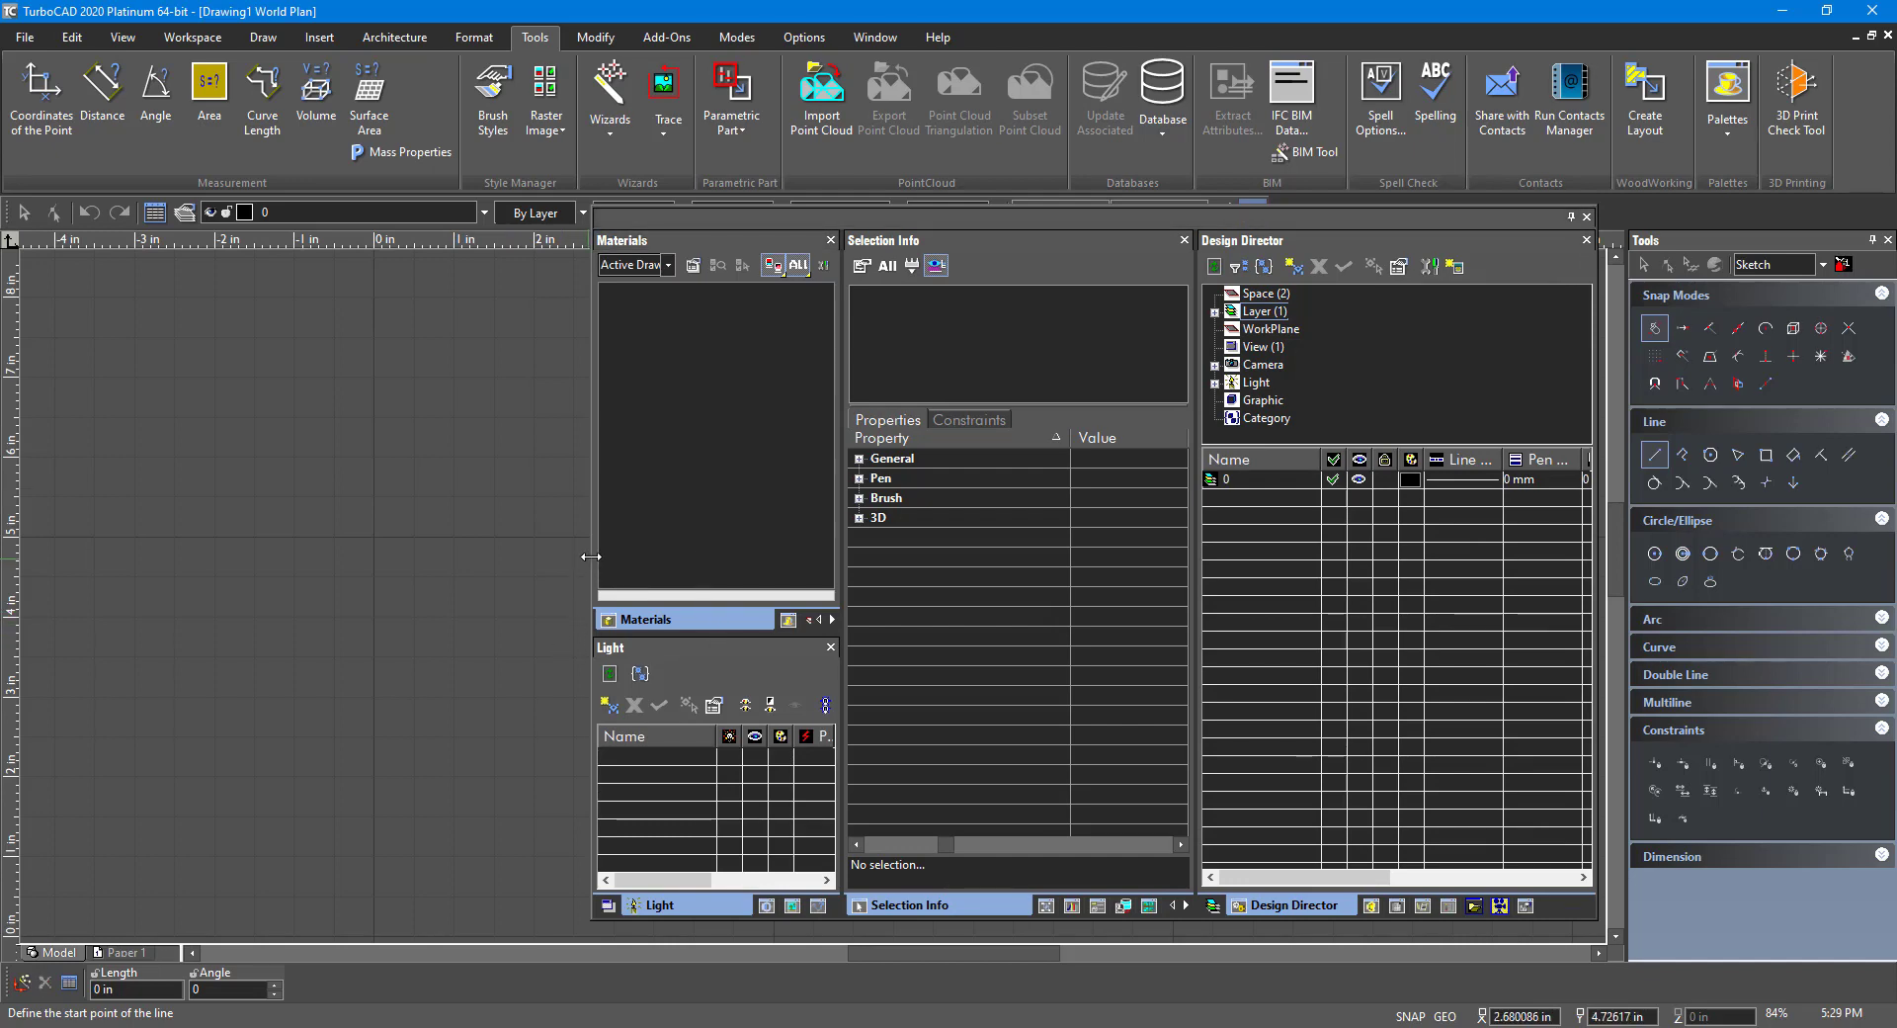
left_click_drag(590, 557, 250, 605)
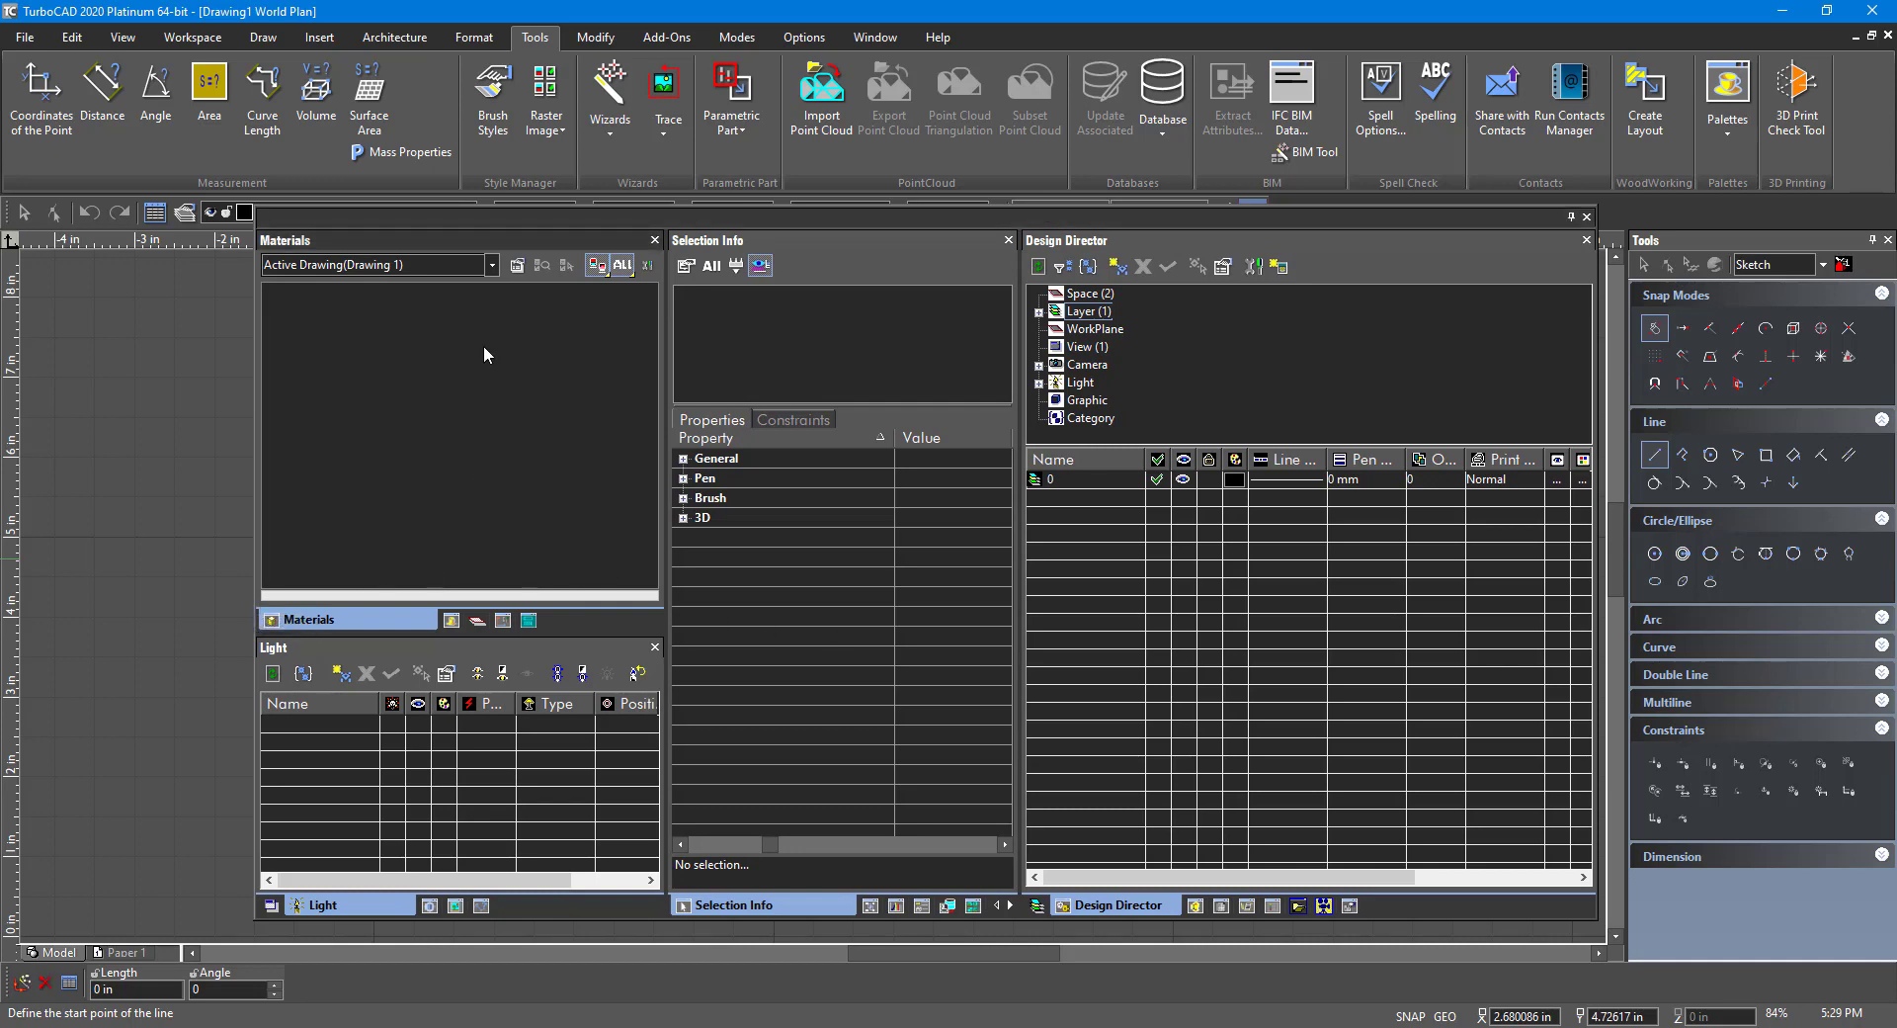
Step: Show the Decoration category in the Materials palette and widen the Selection Info column
left_click(472, 267)
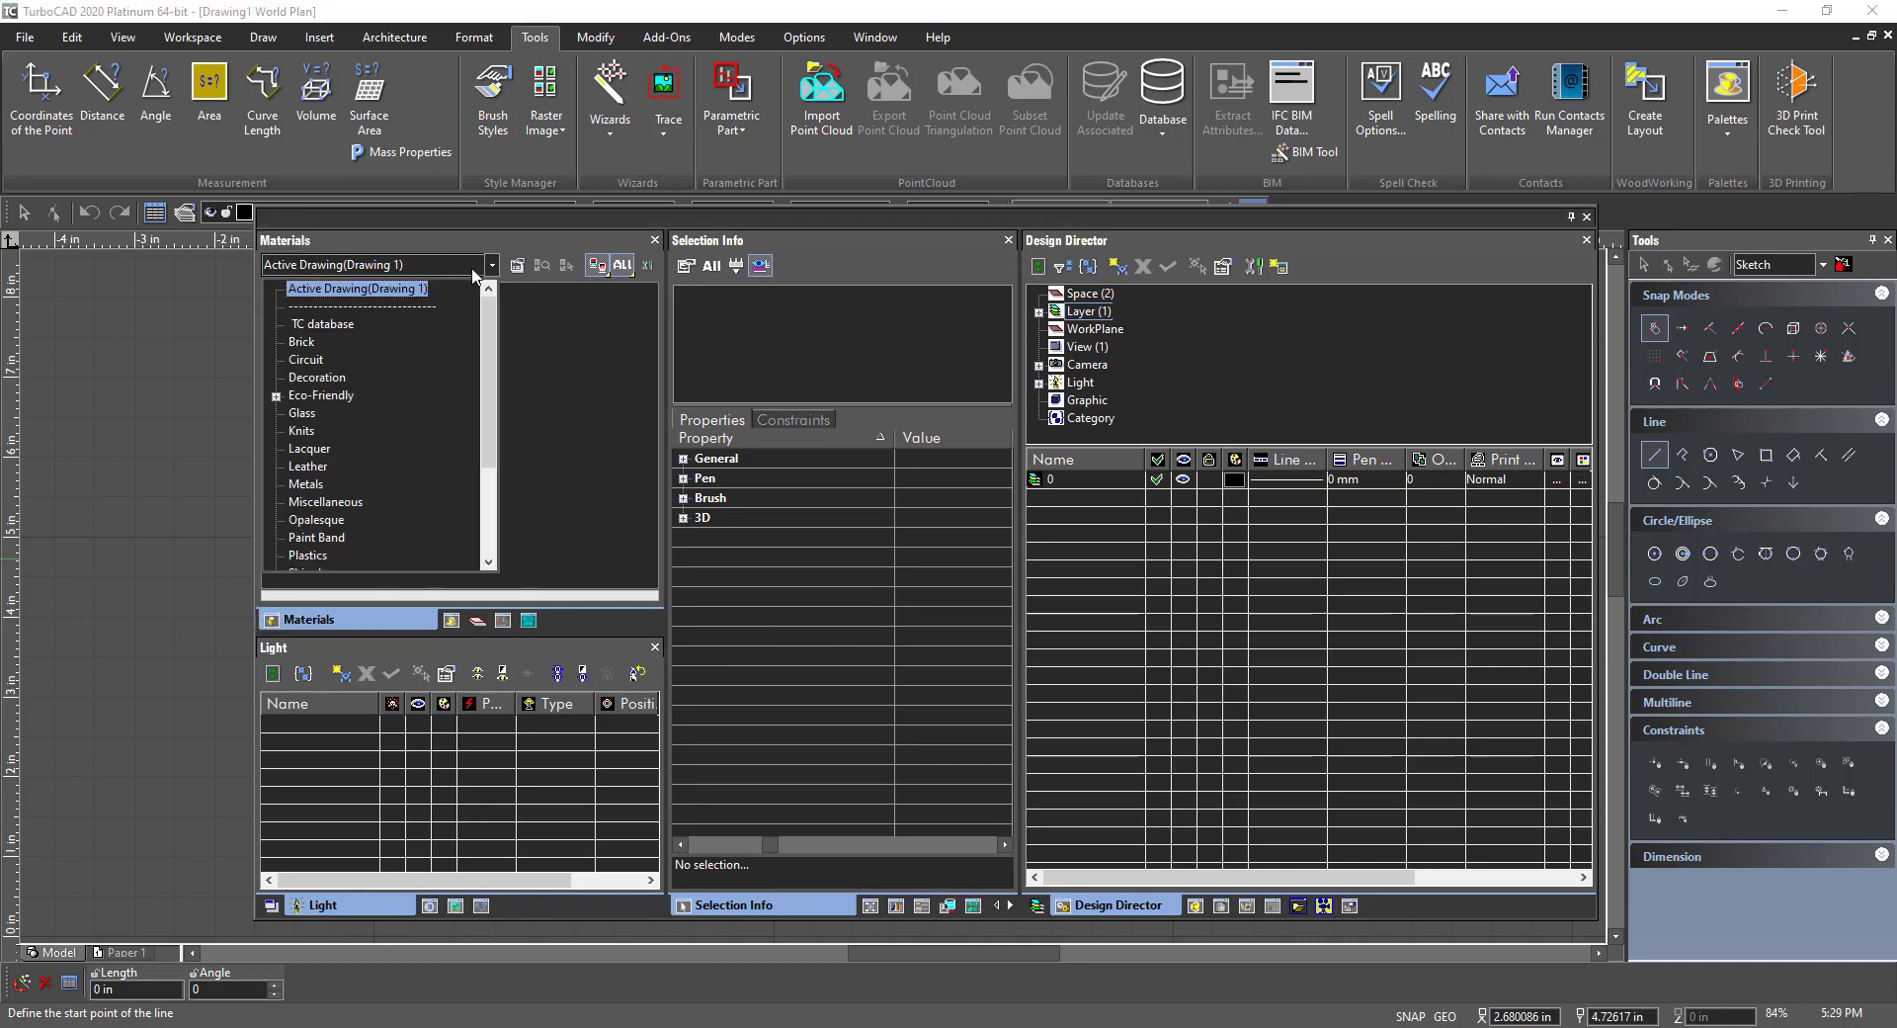
left_click(329, 378)
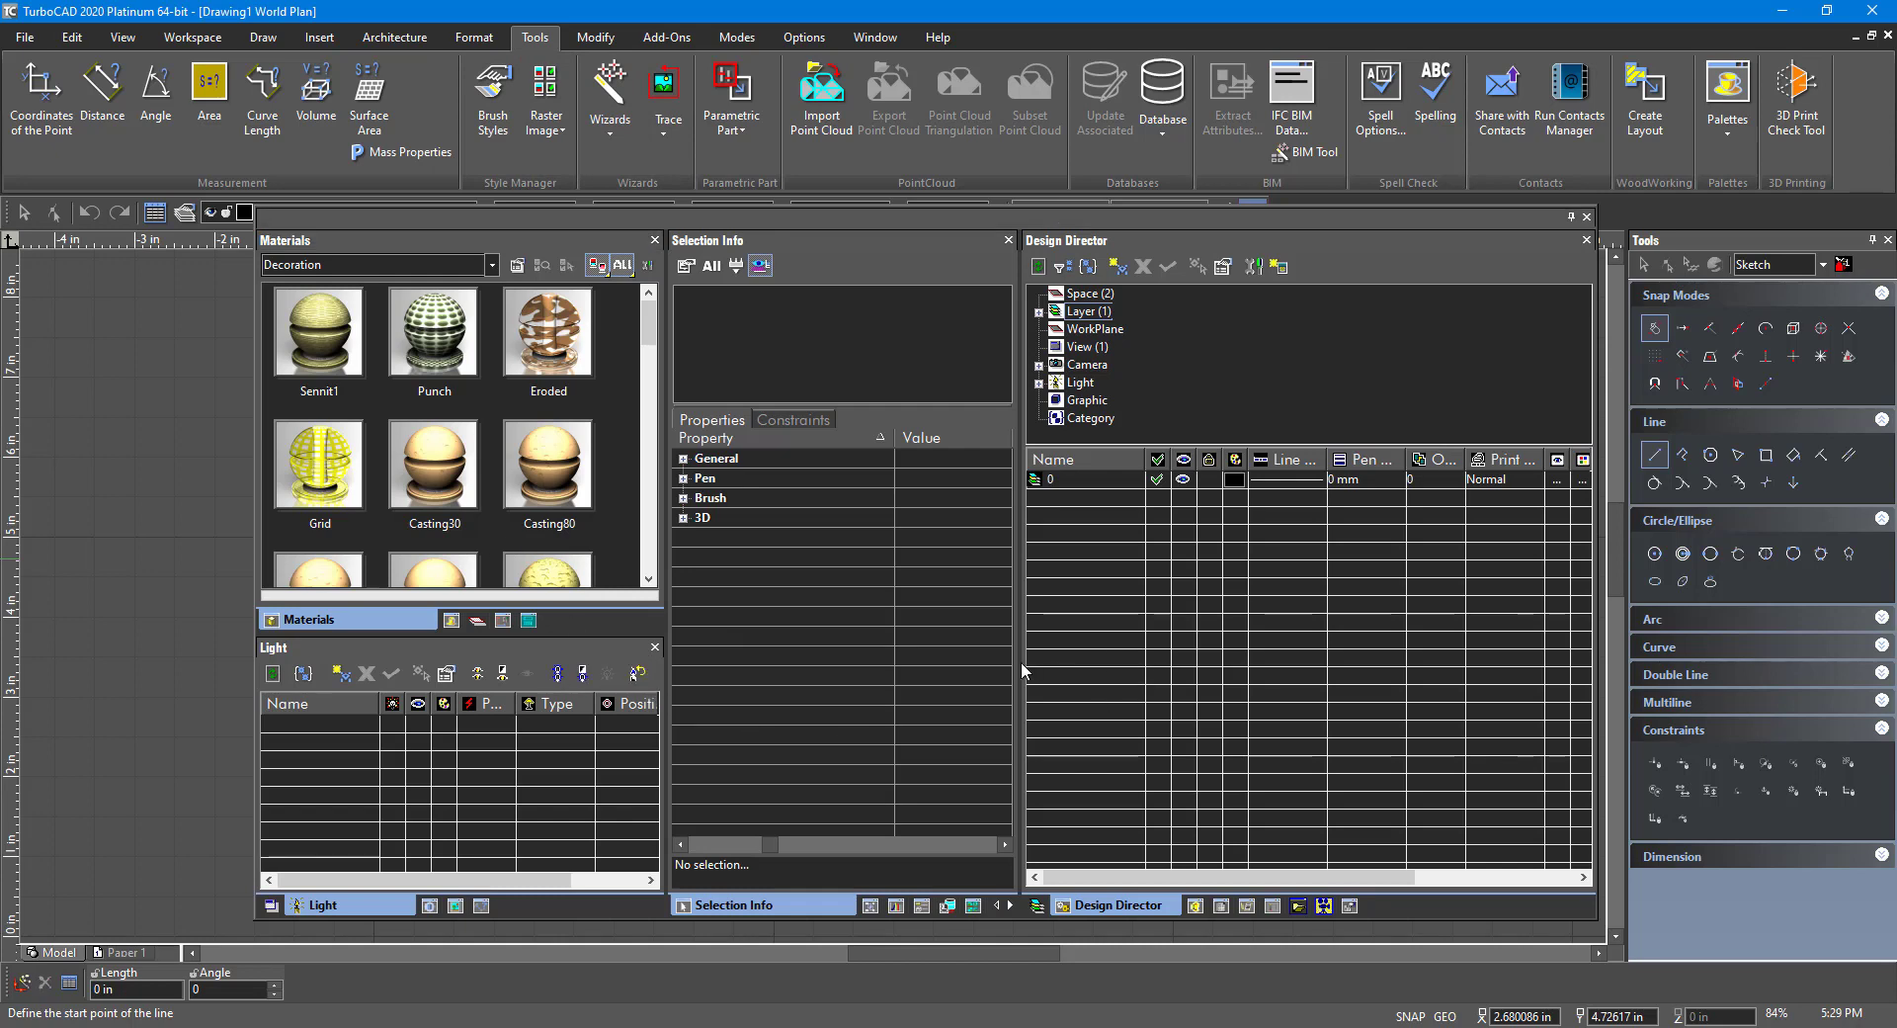
left_click_drag(1022, 660, 1180, 674)
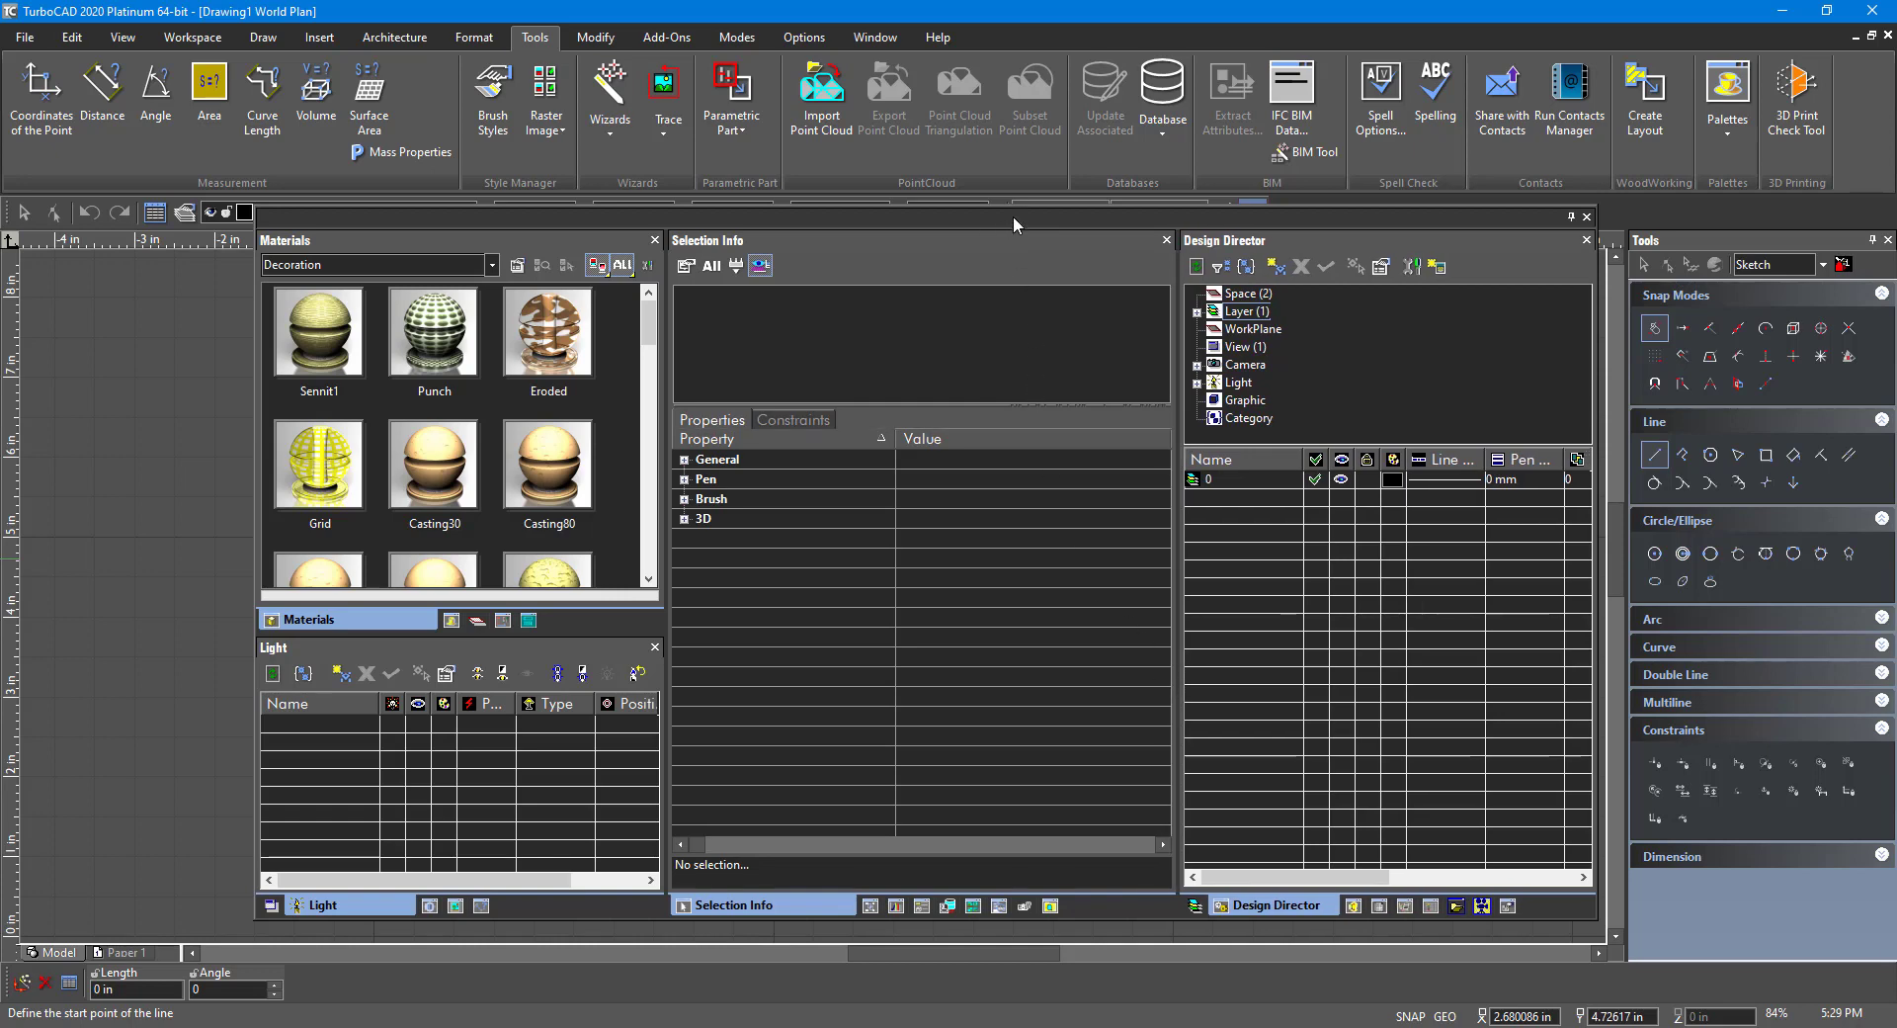
Step: Move the combined palette window to the second monitor and resize it with the TurboCAD 1440×1040 palettes preset
left_click_drag(1012, 217, 929, 130)
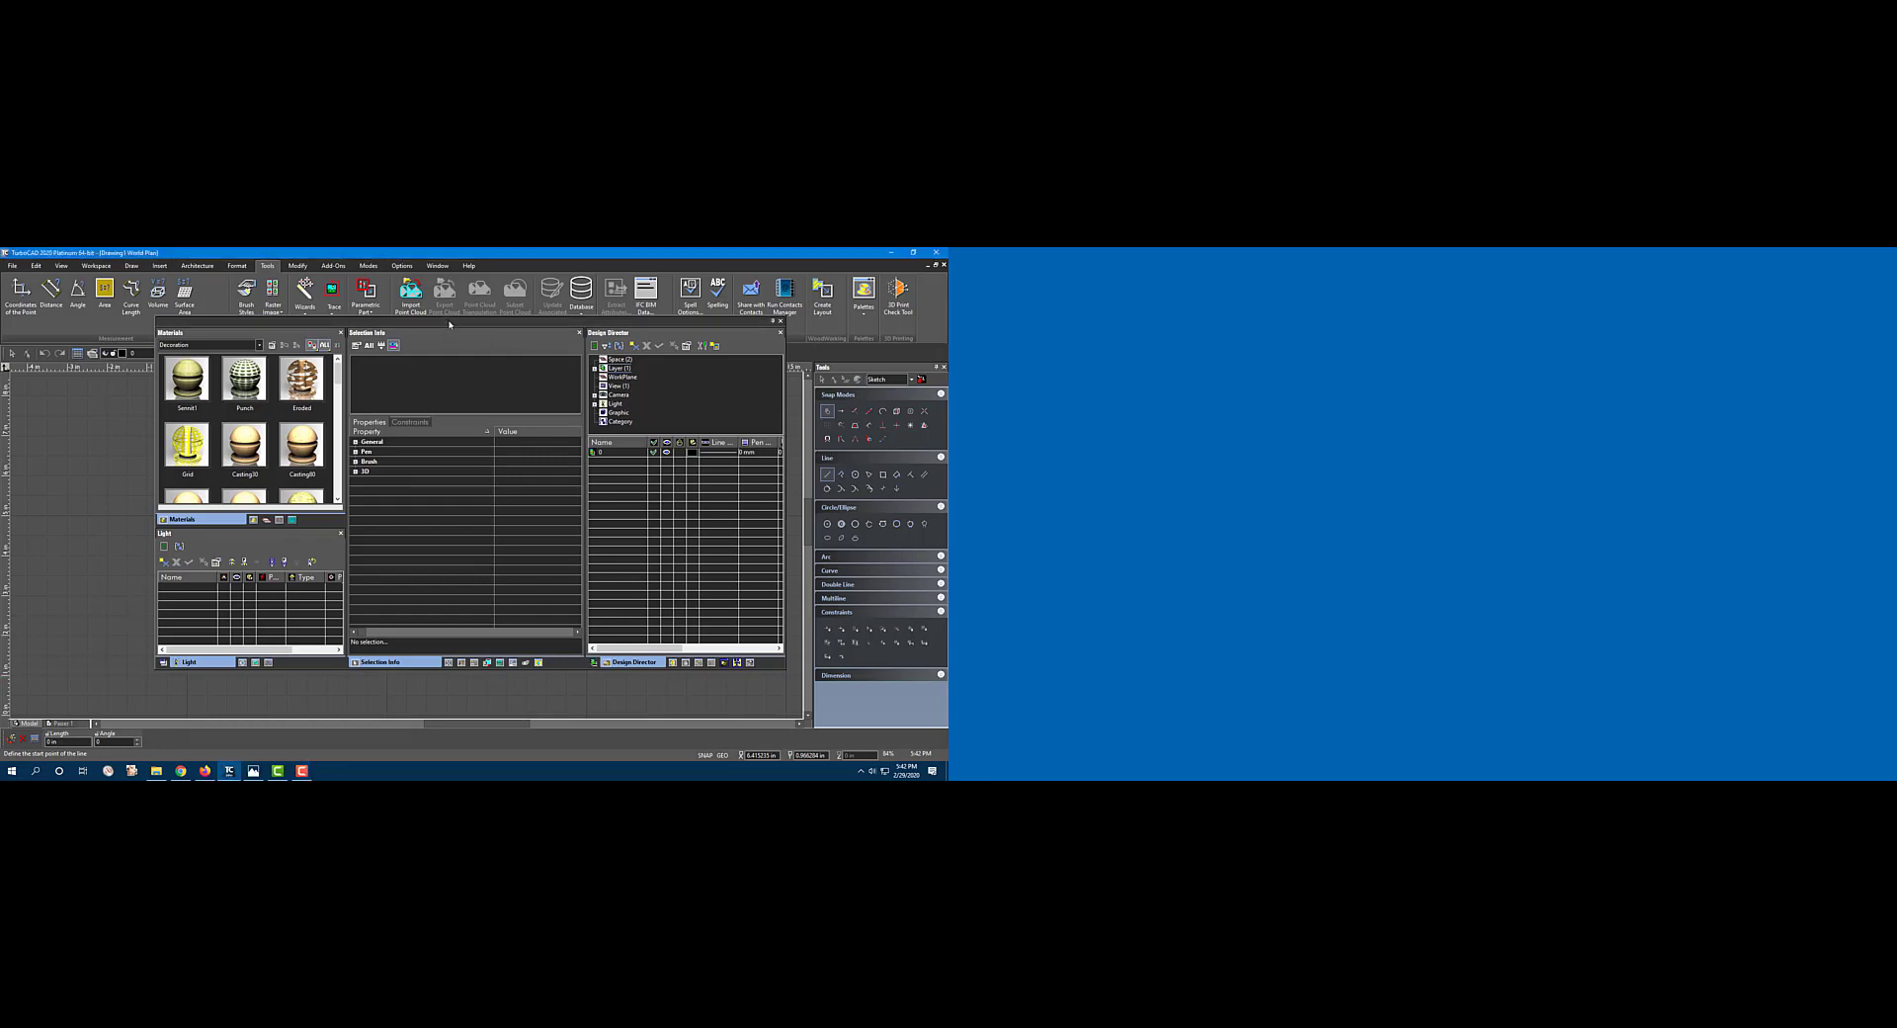
left_click_drag(450, 324, 1322, 368)
left_click_drag(1270, 300, 1272, 271)
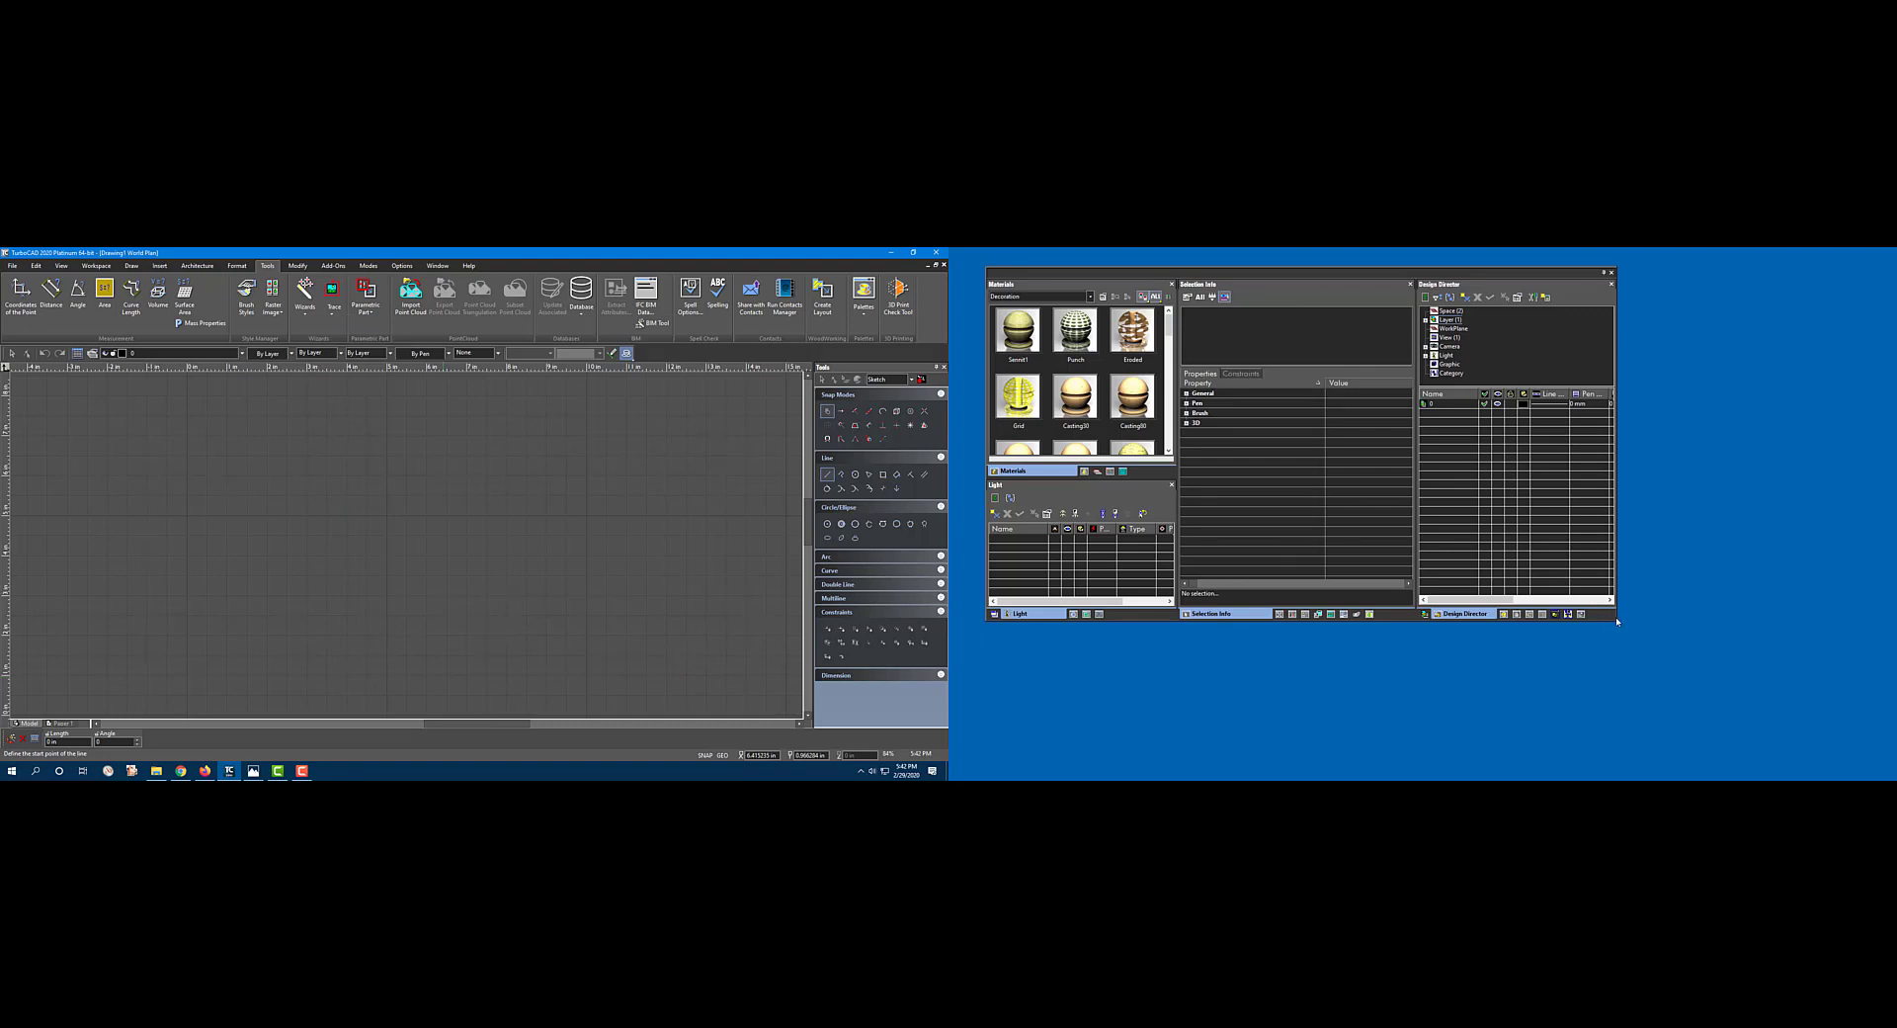
right_click(1618, 621)
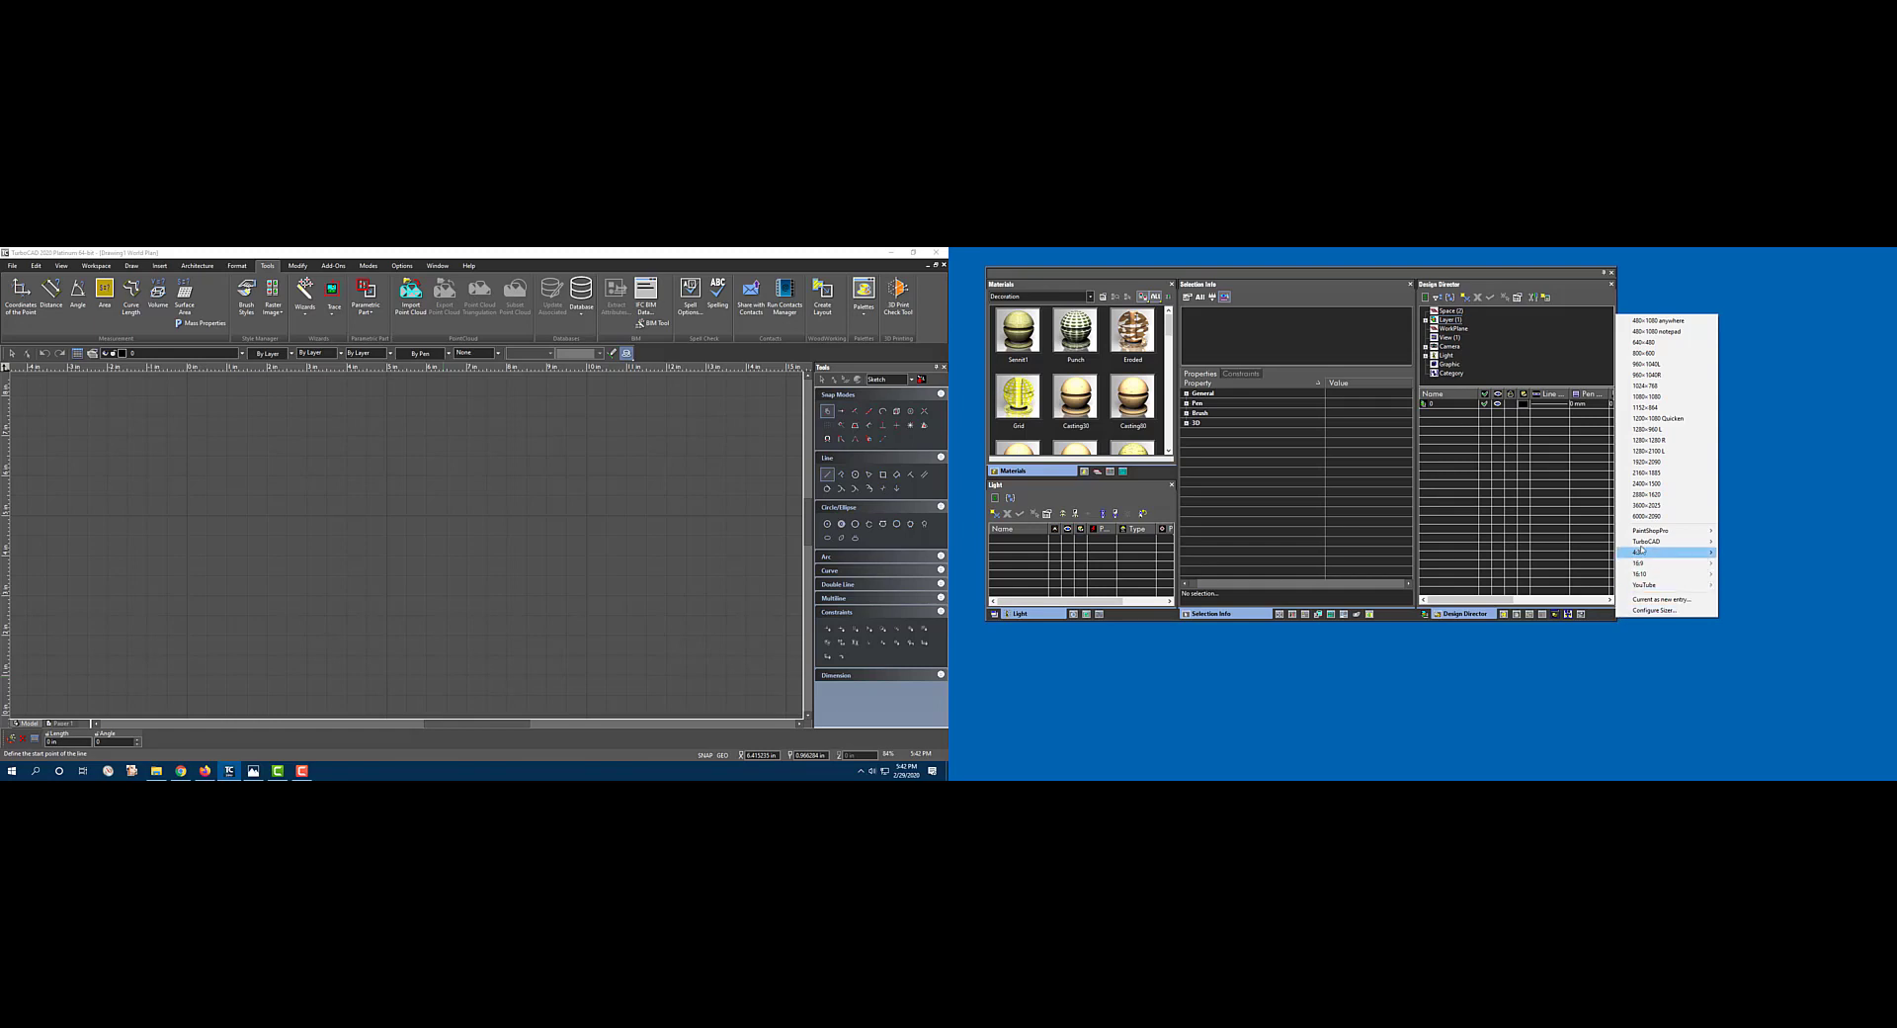
mouse_move(1660, 542)
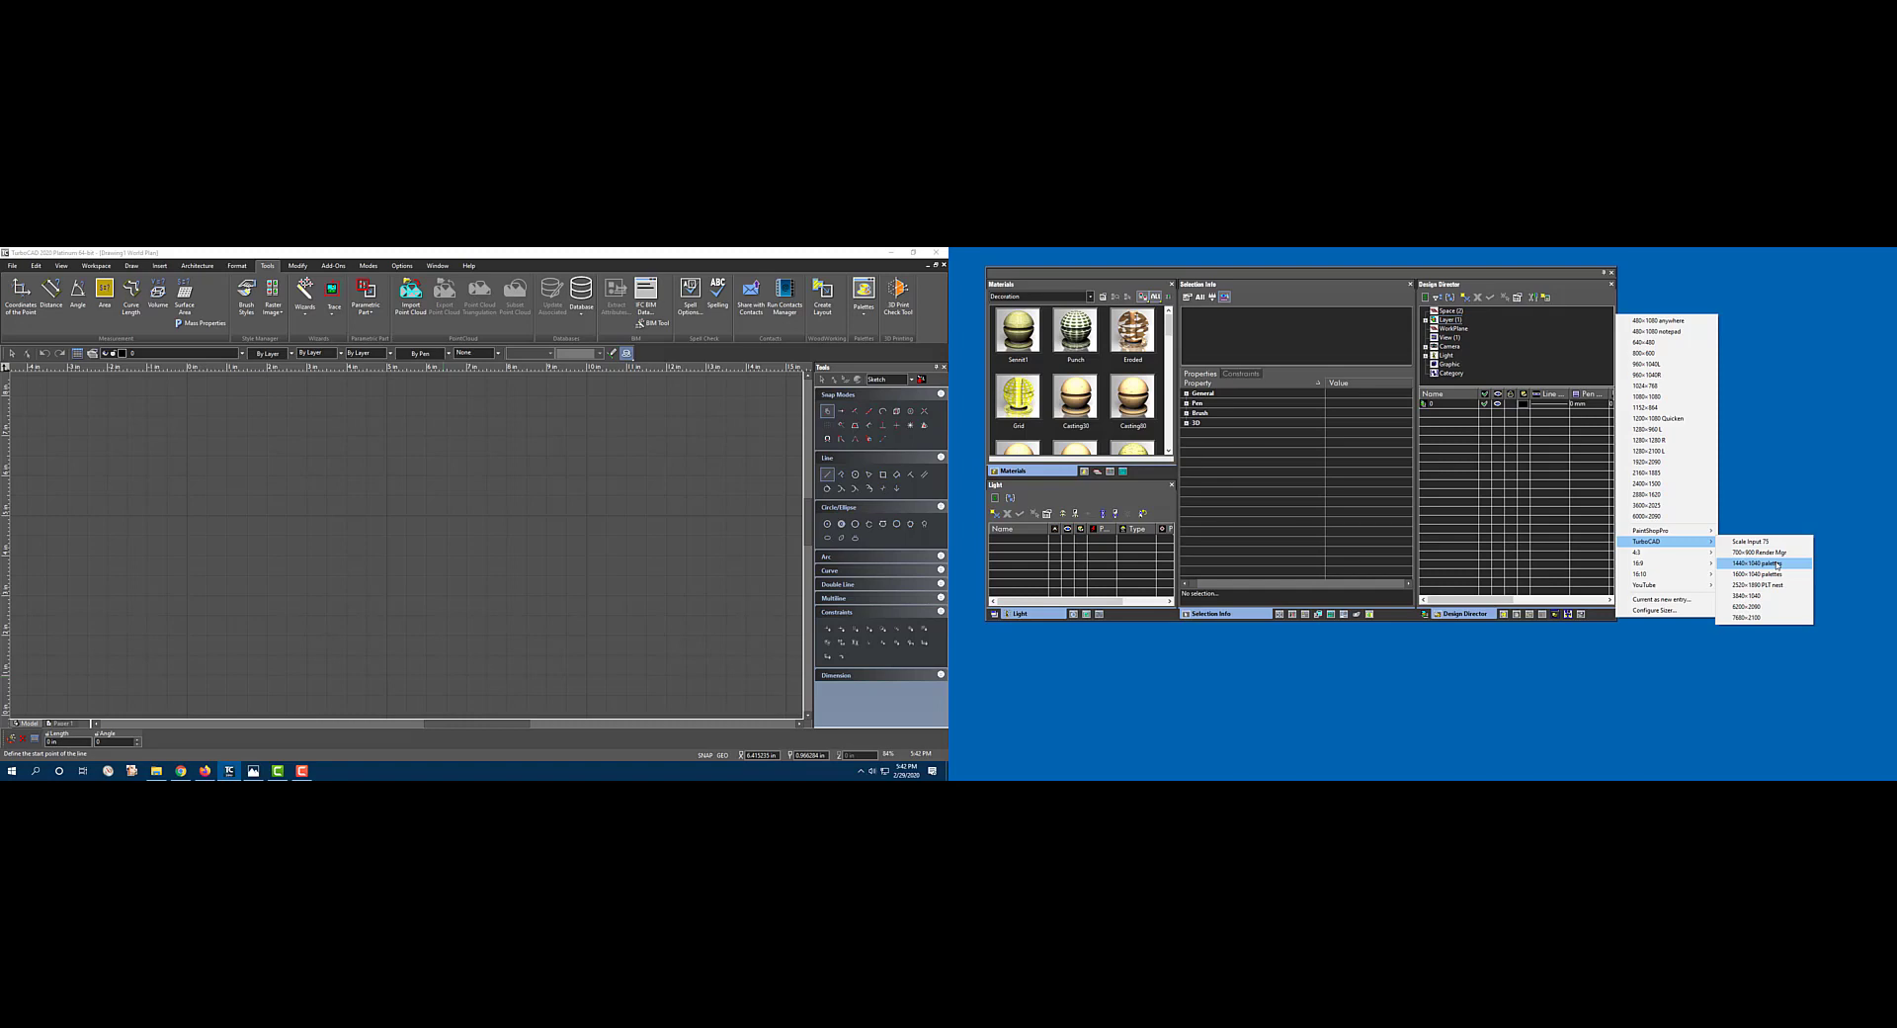
left_click(1777, 564)
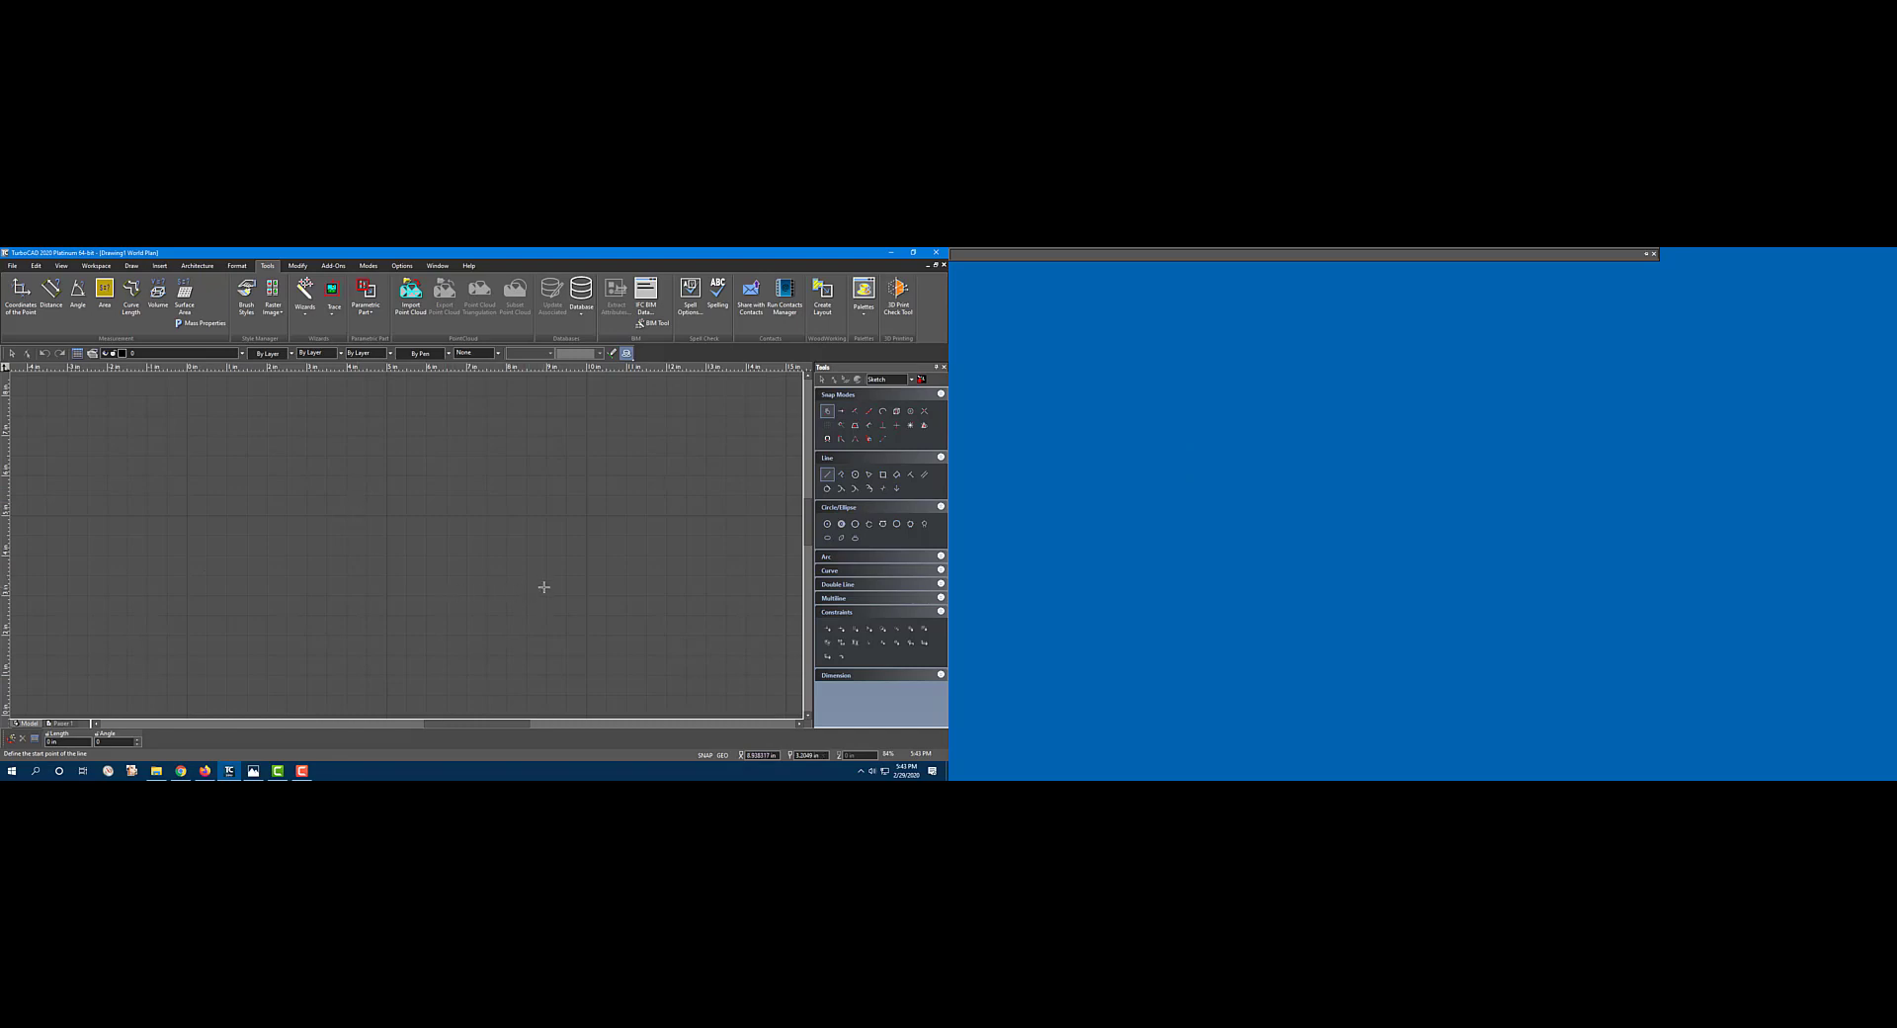
Step: Look through the Library, Parametric Part Script Editor and TurboCAD 2020 Explorer palettes in the middle group, and return to Selection Info
mouse_move(1654, 256)
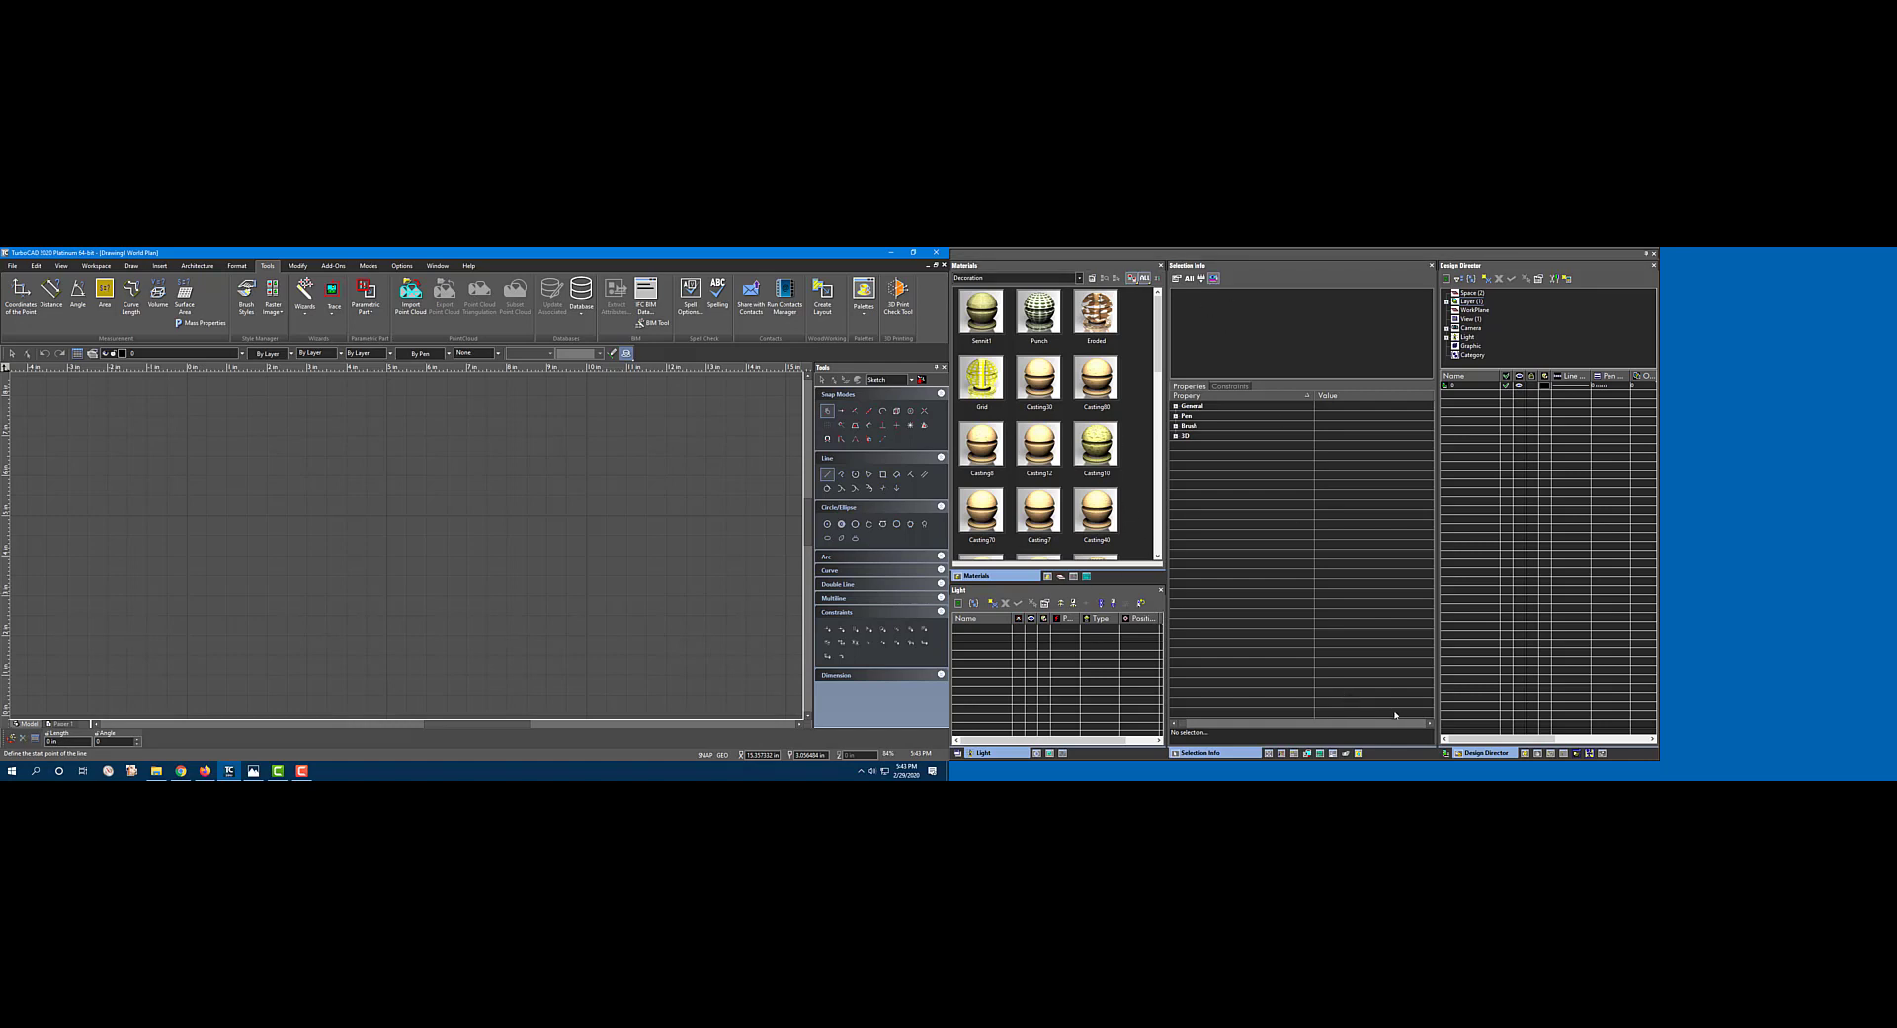
left_click(1269, 755)
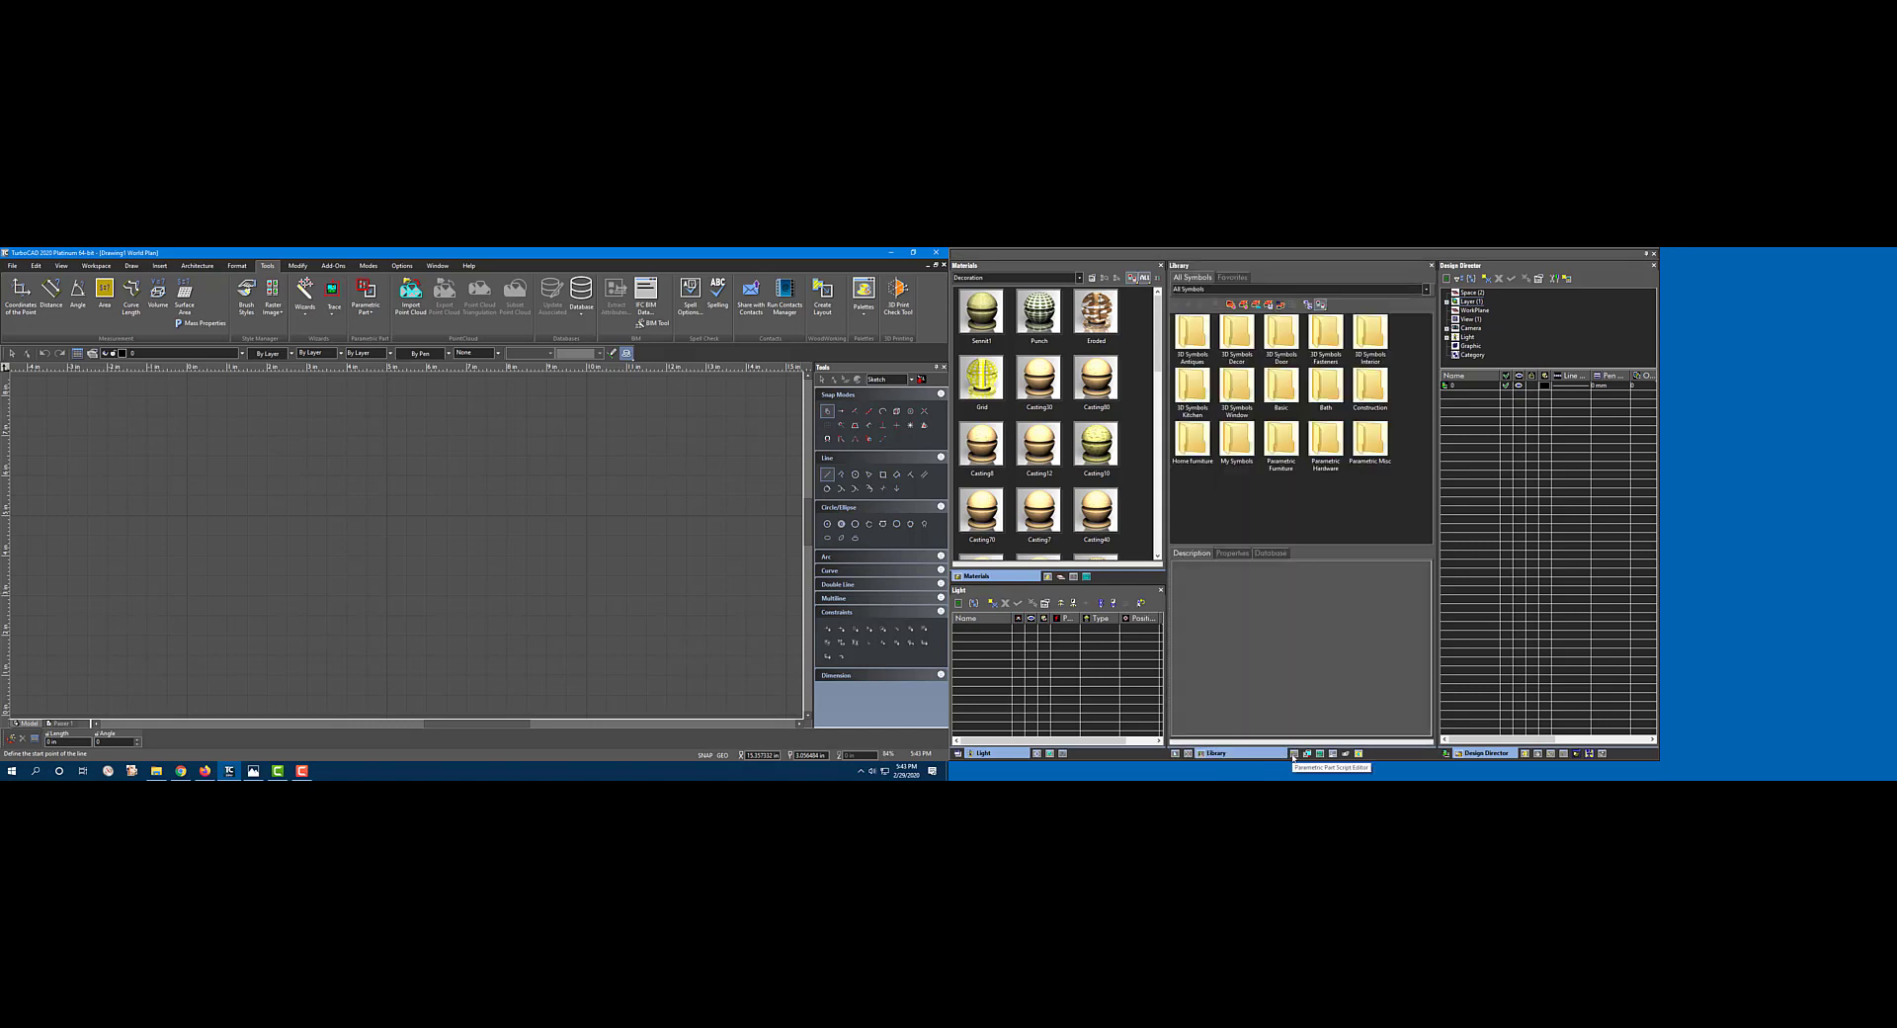
left_click(1294, 757)
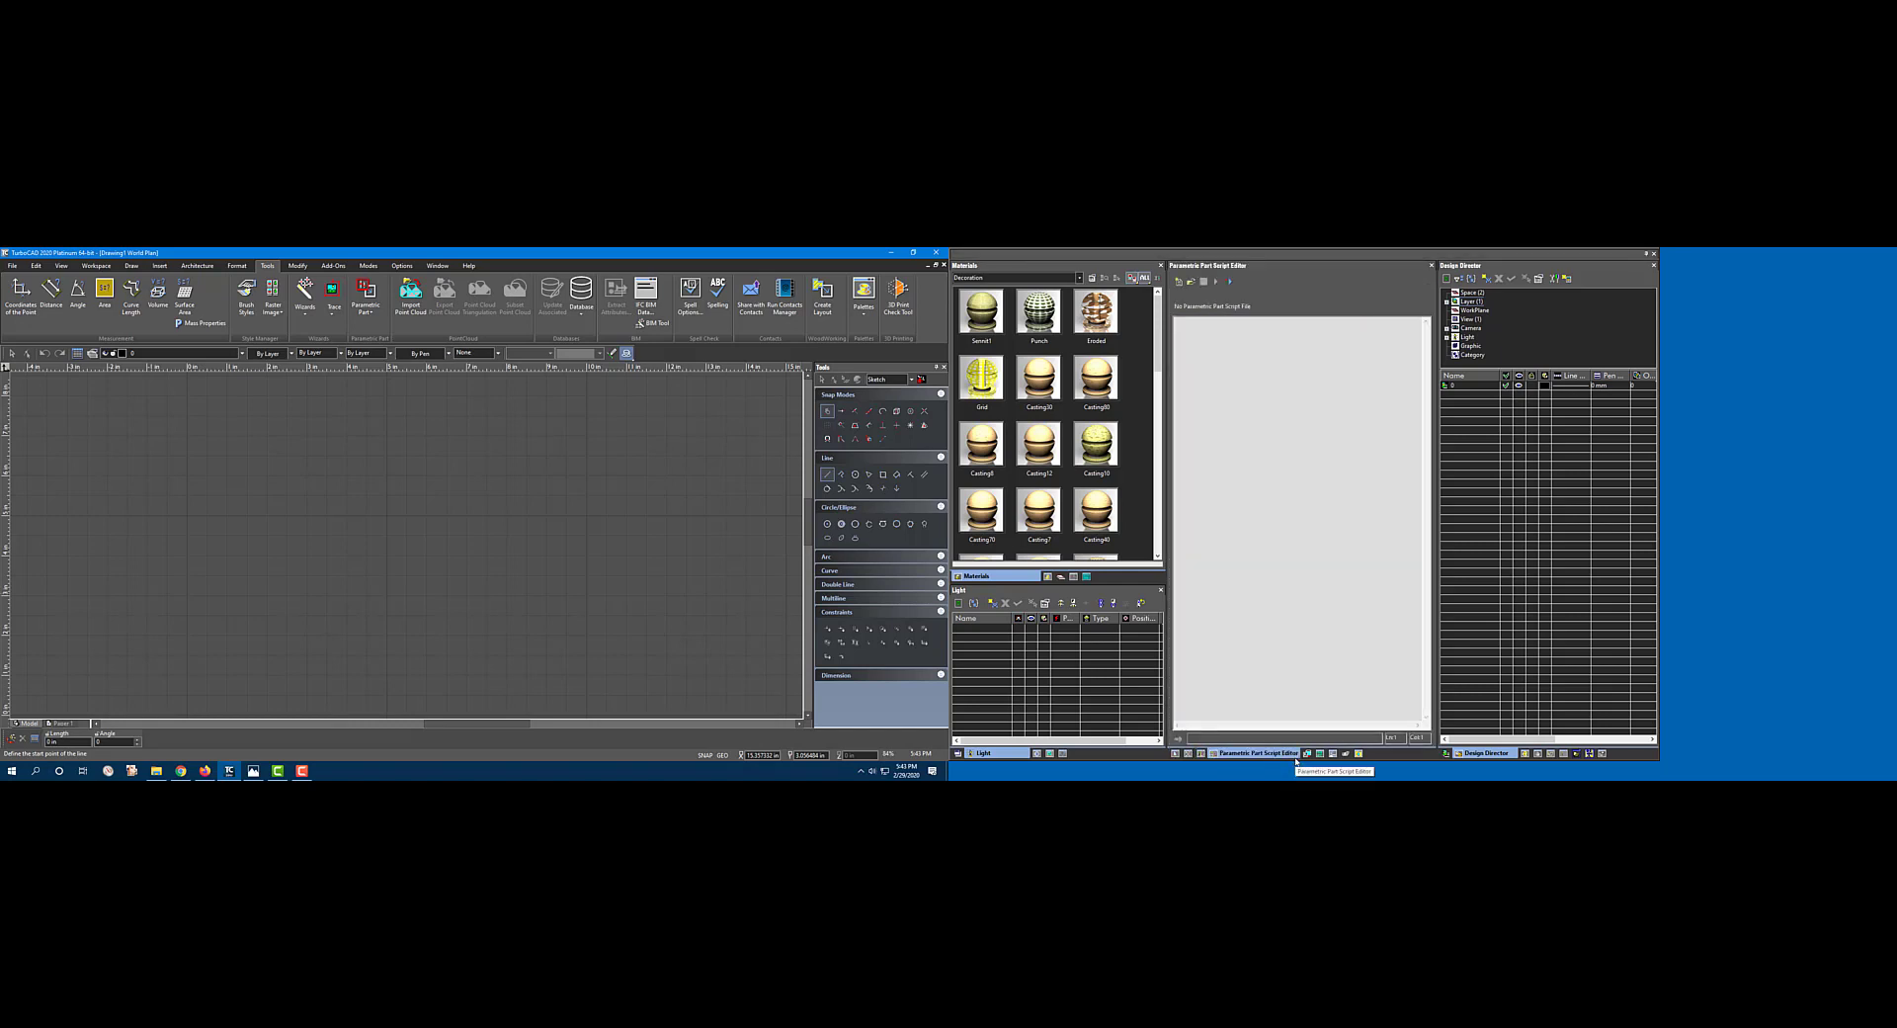
left_click(1358, 754)
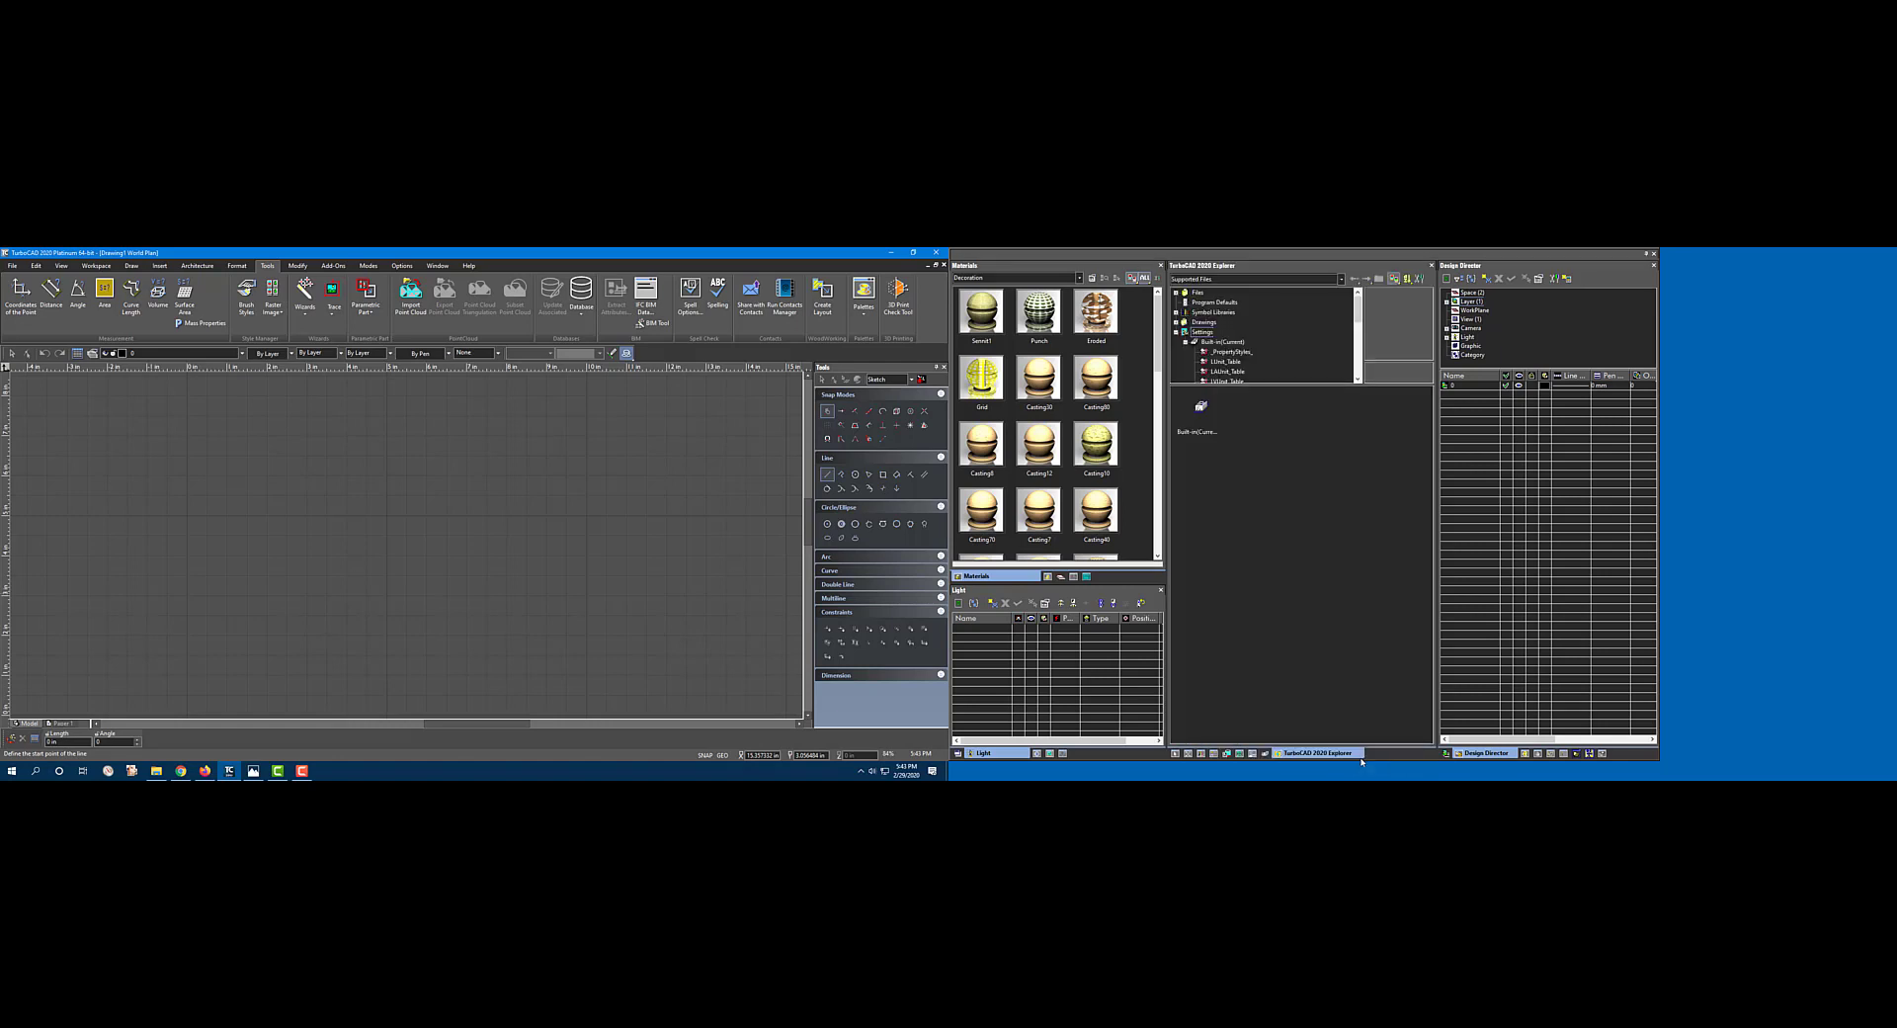
left_click(1176, 754)
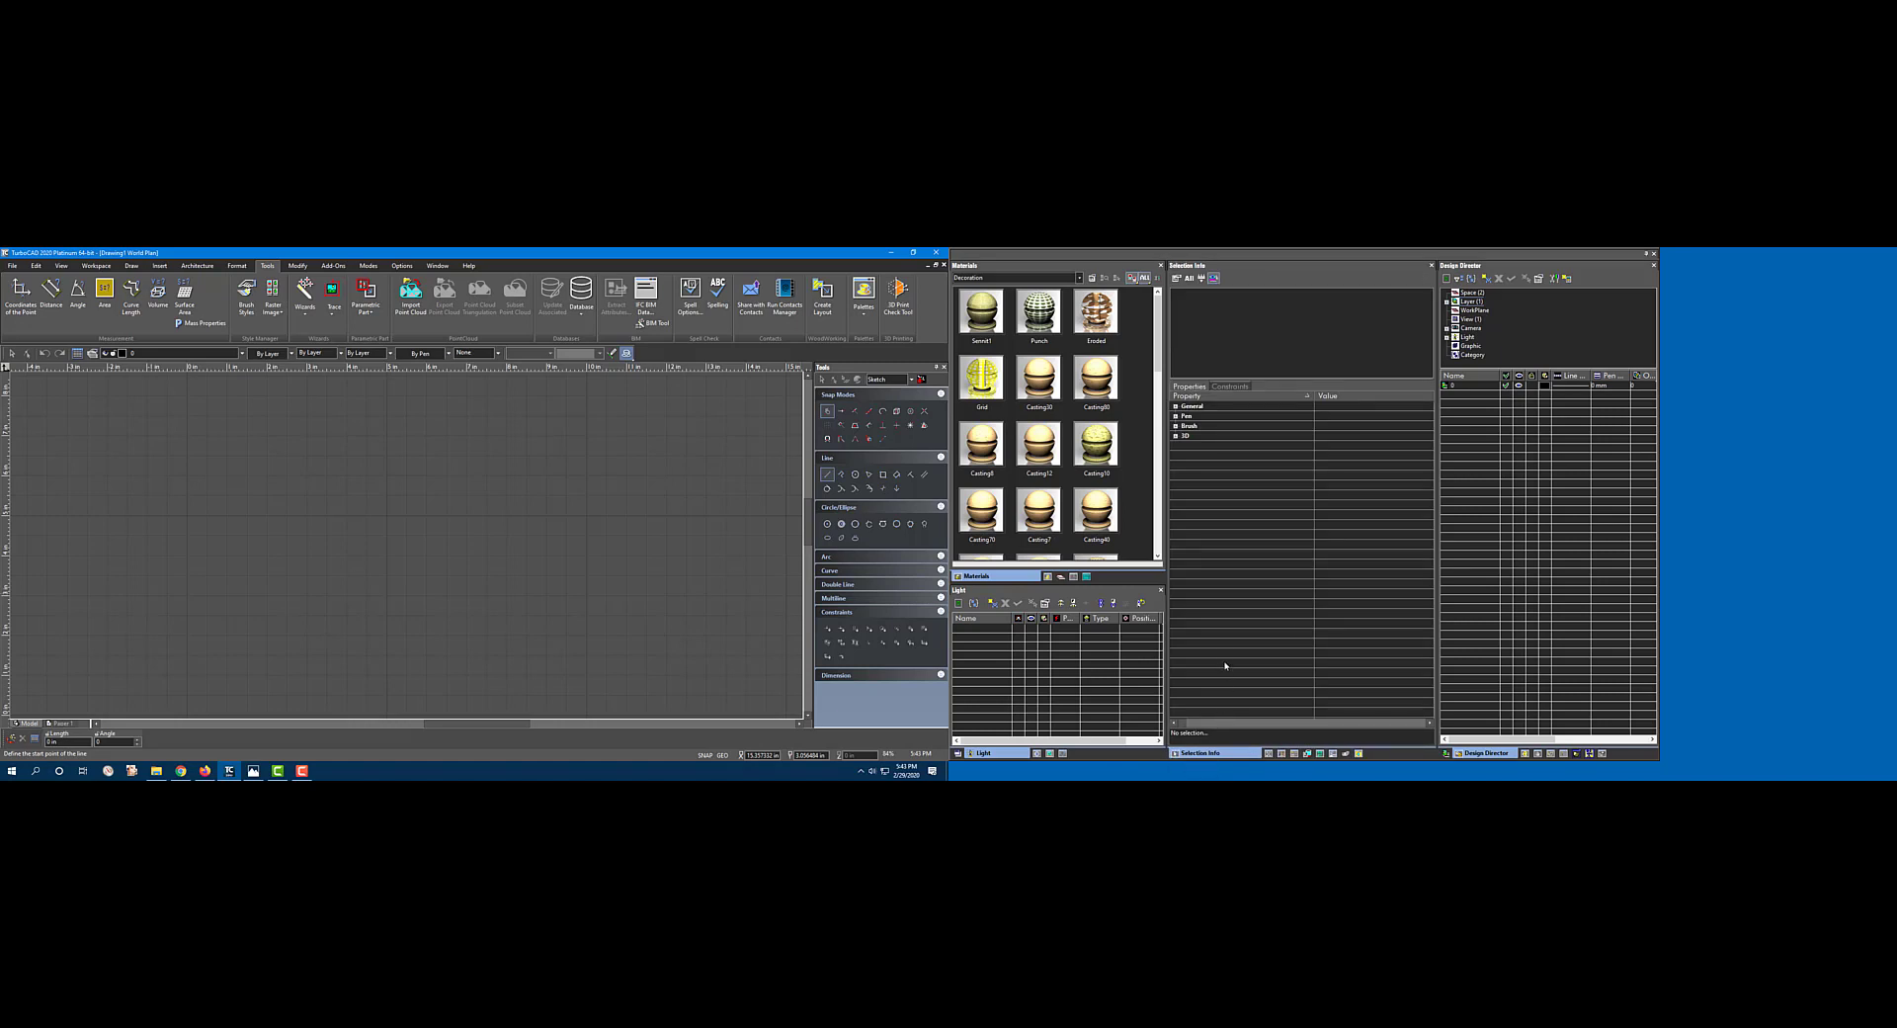
Step: Save the current workspace as ribbon_test through the Customize options
right_click(746, 358)
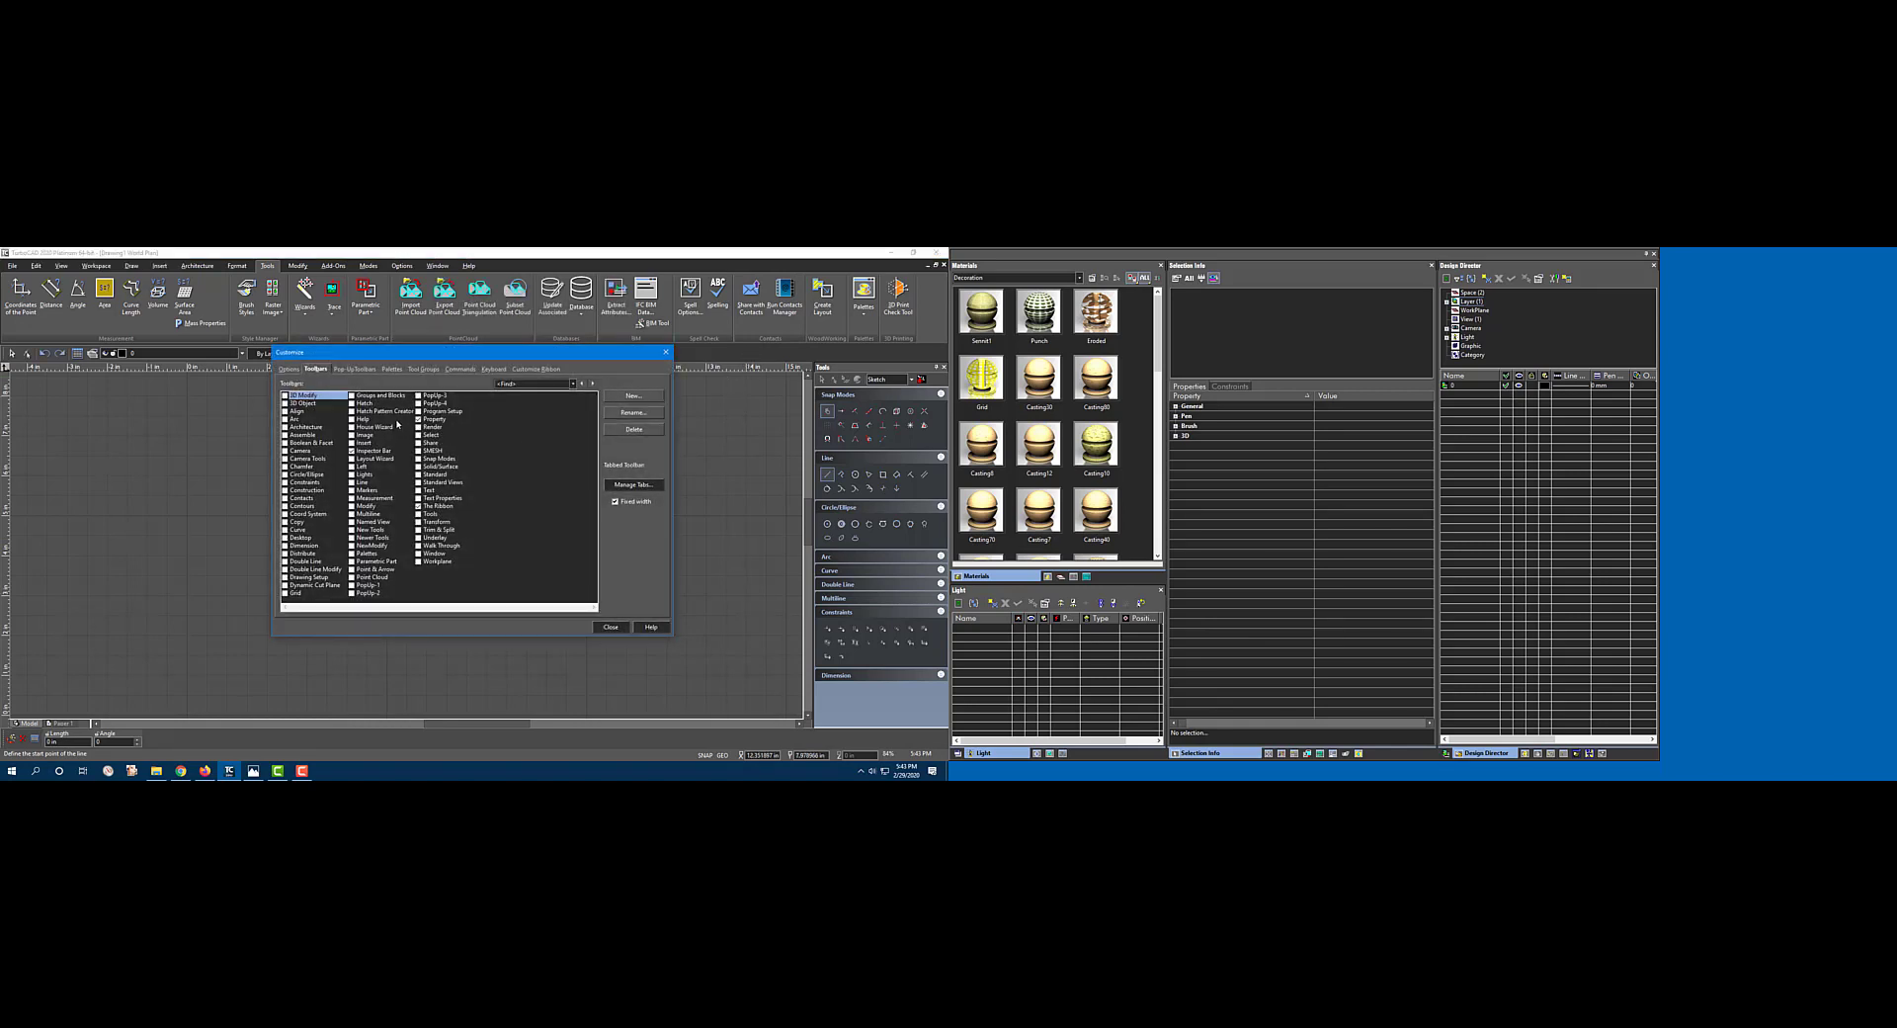
left_click(288, 369)
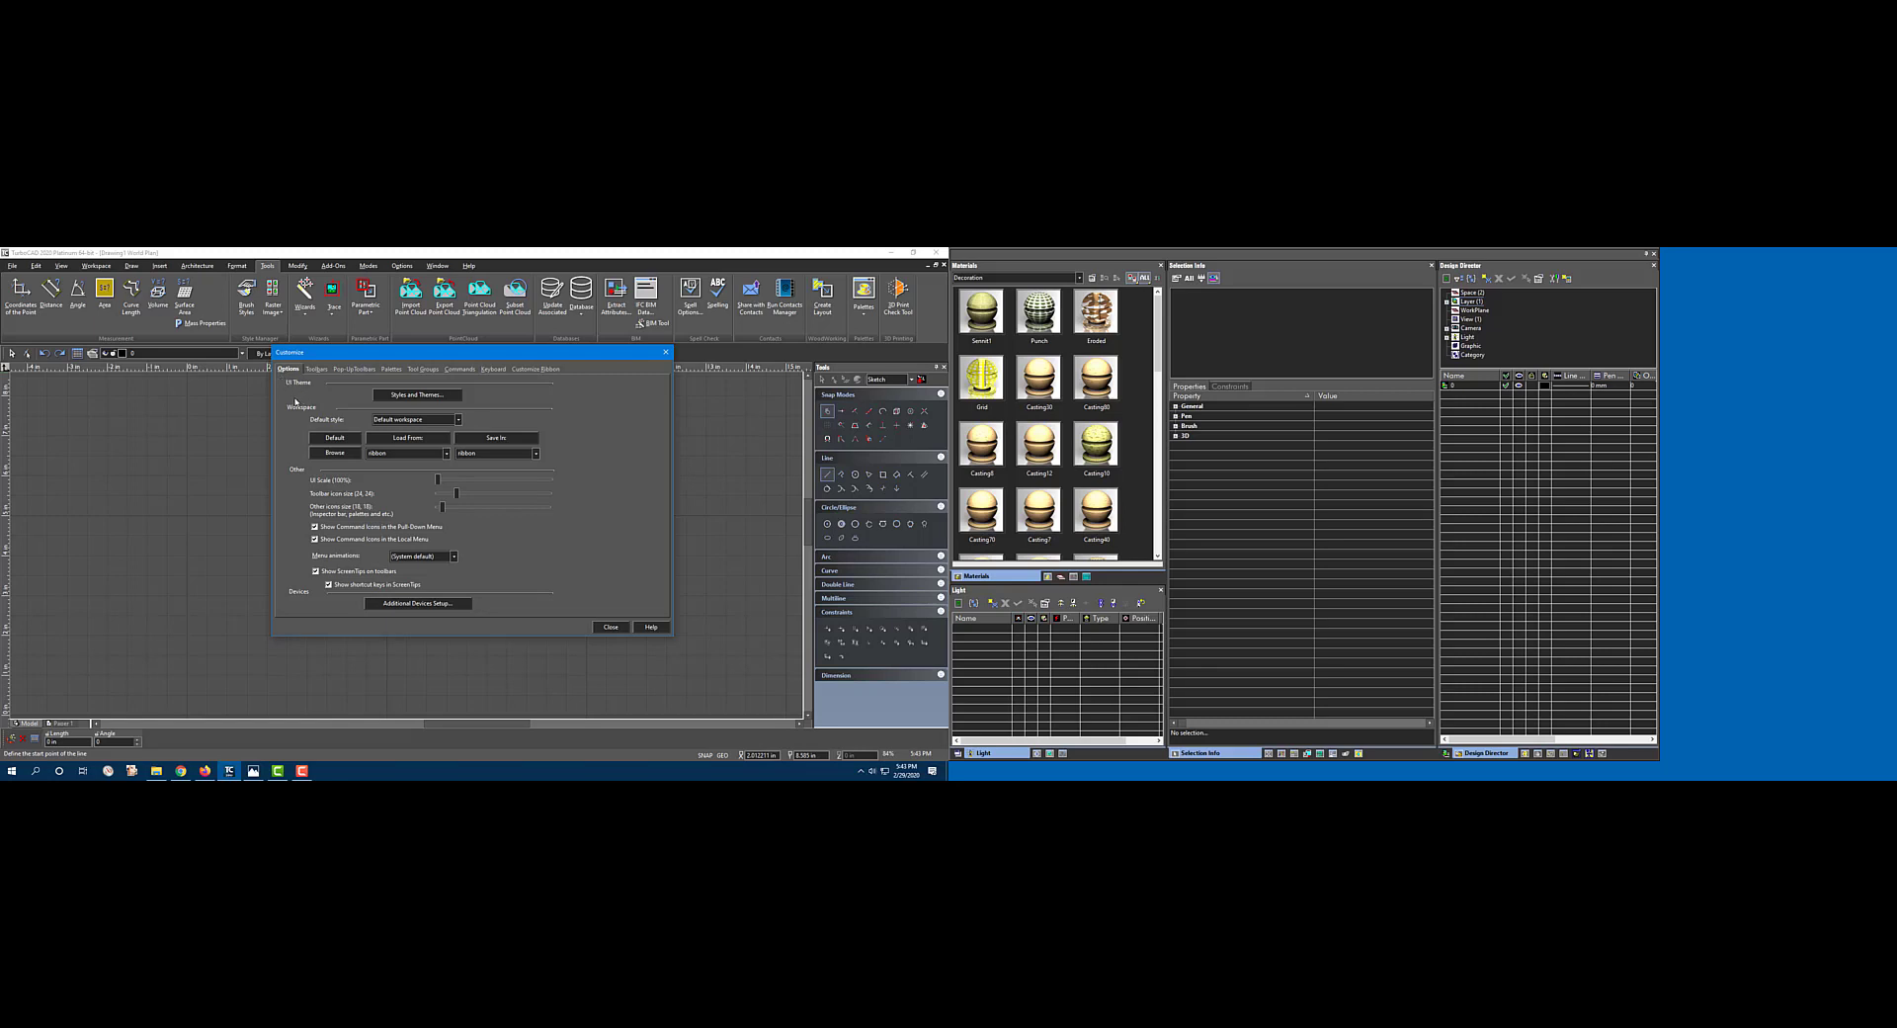
left_click(513, 455)
left_click(513, 456)
left_click(492, 441)
Step: Load the tc_1024x768_classic workspace
left_click(446, 454)
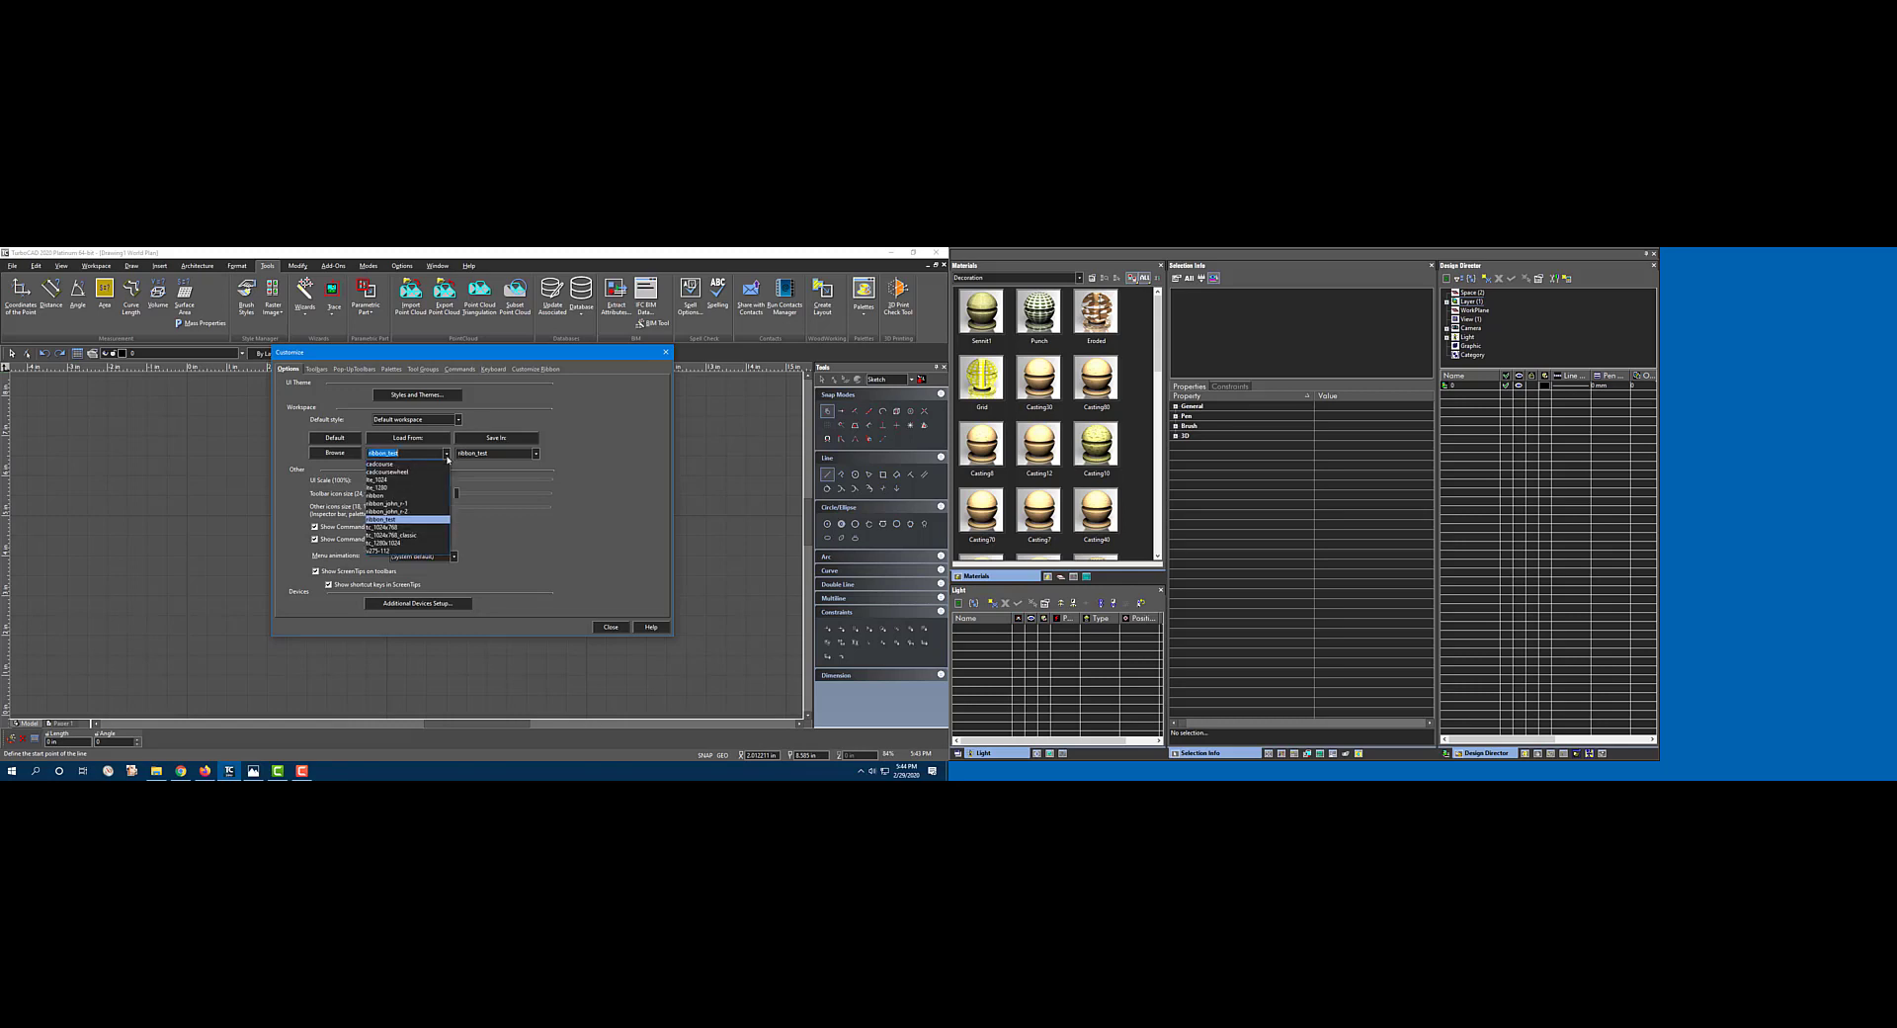
left_click(426, 536)
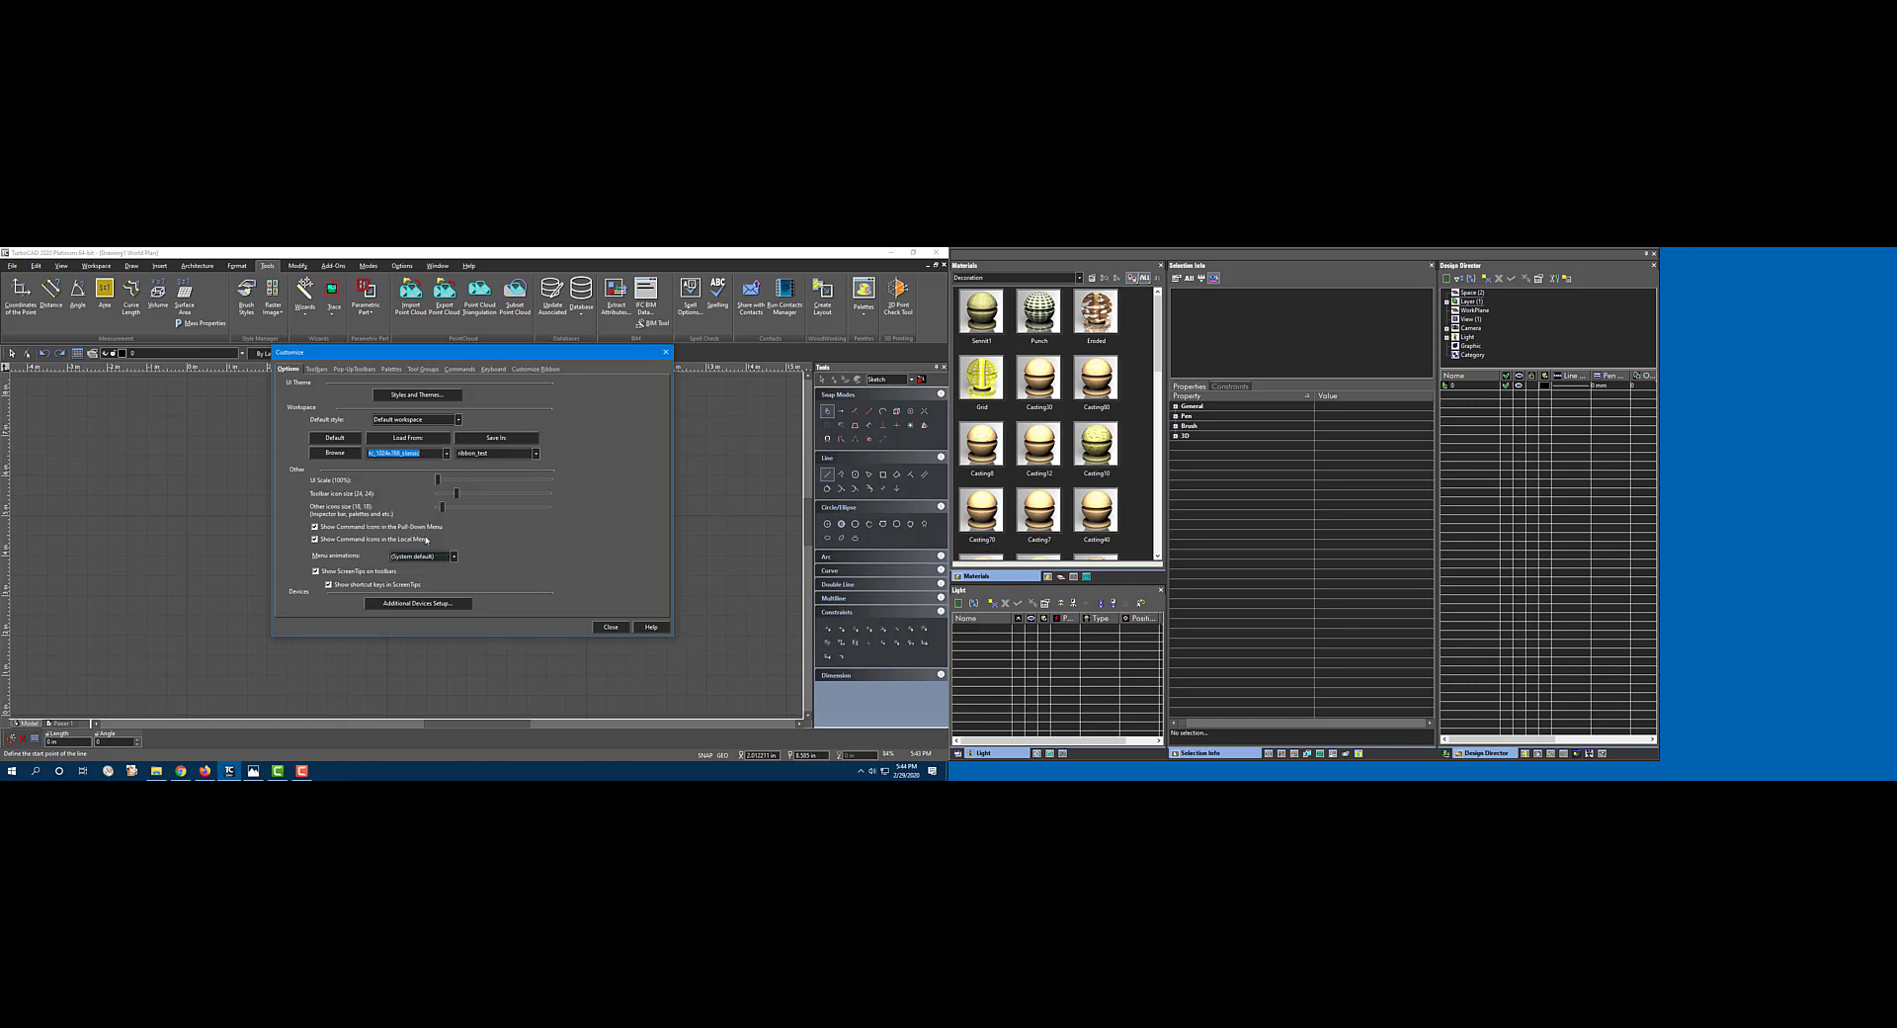
left_click(415, 441)
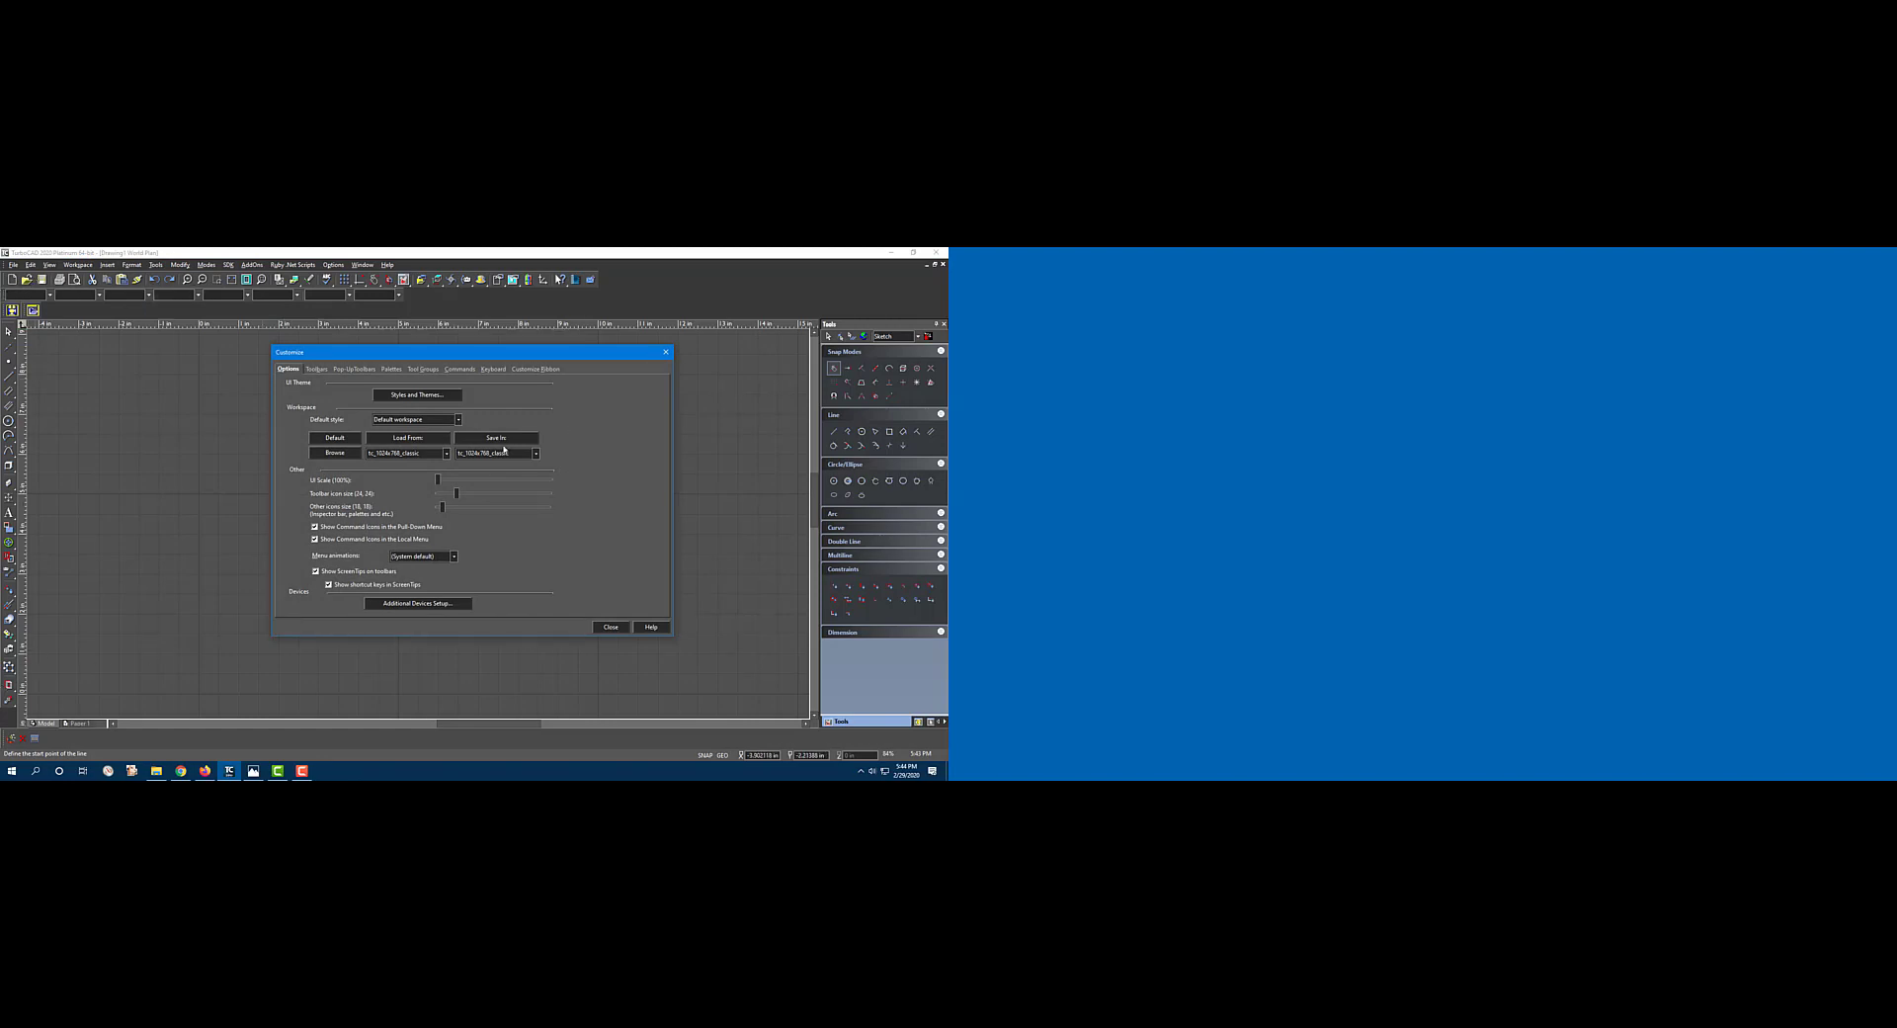
Step: Load the cadcourse workspace
left_click(445, 454)
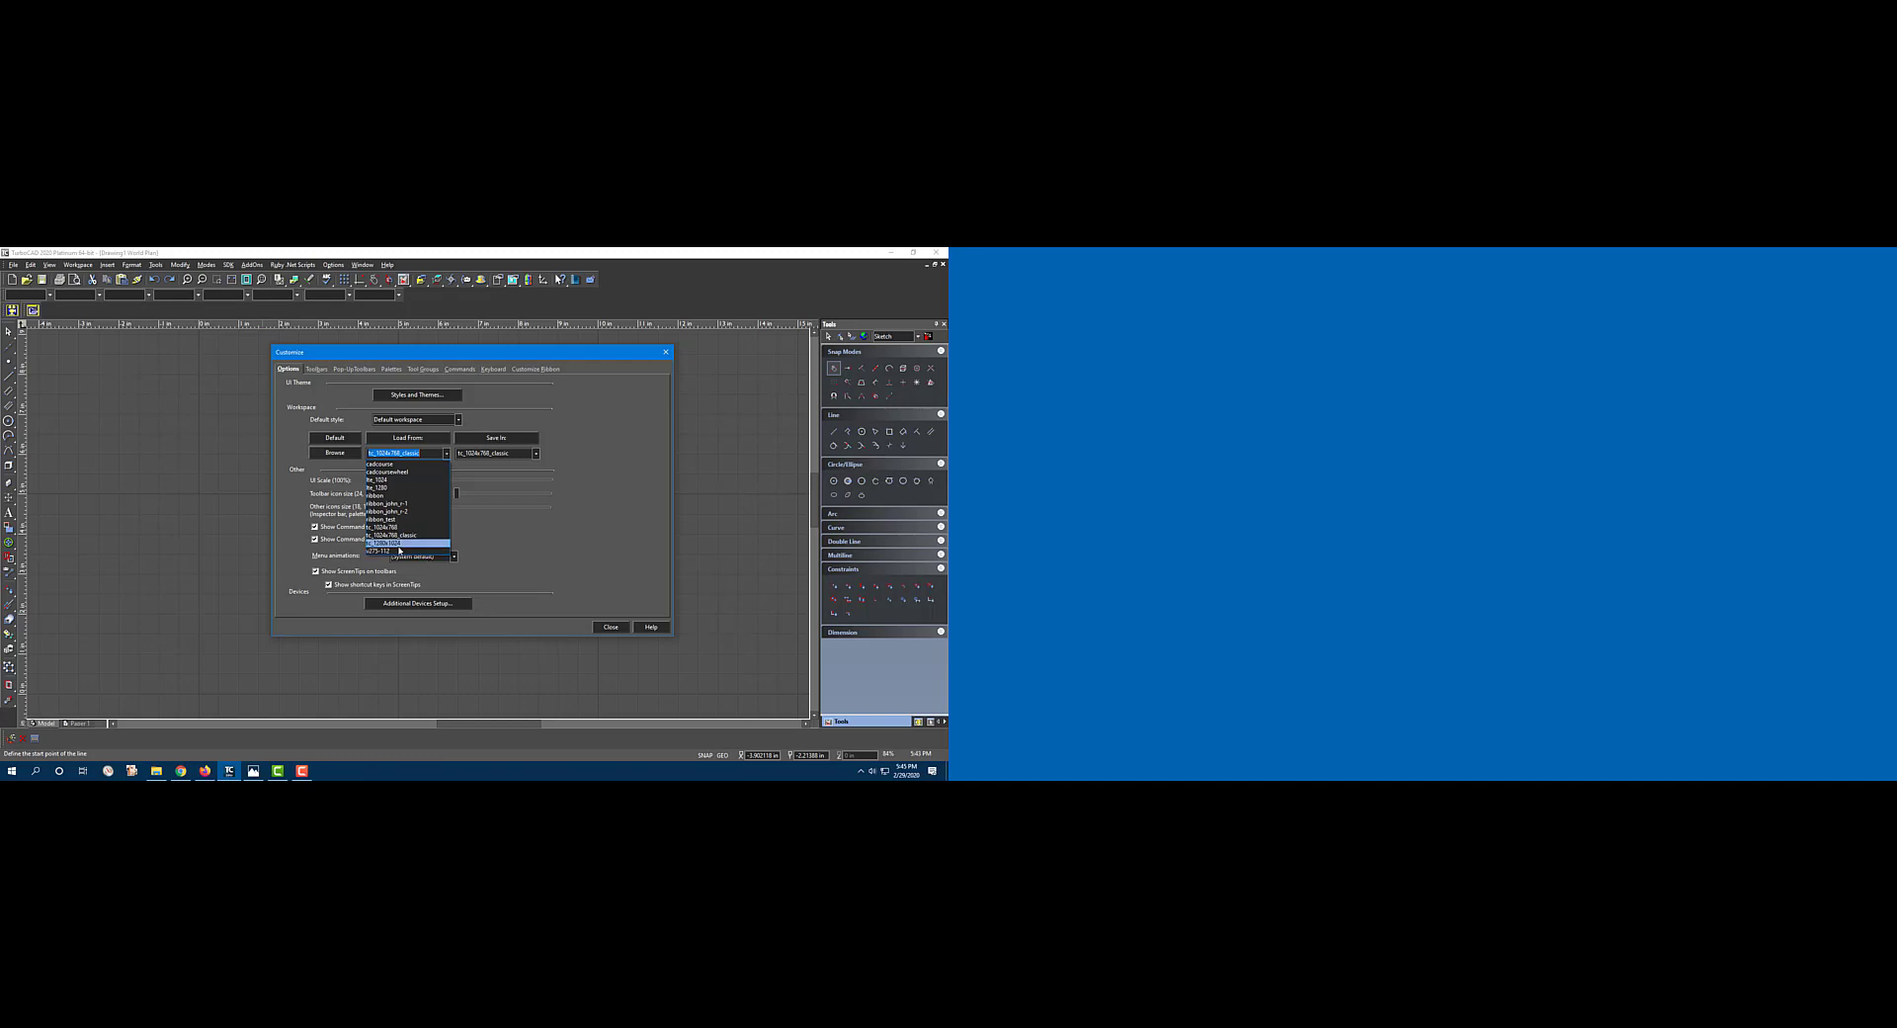
left_click(287, 433)
left_click(332, 440)
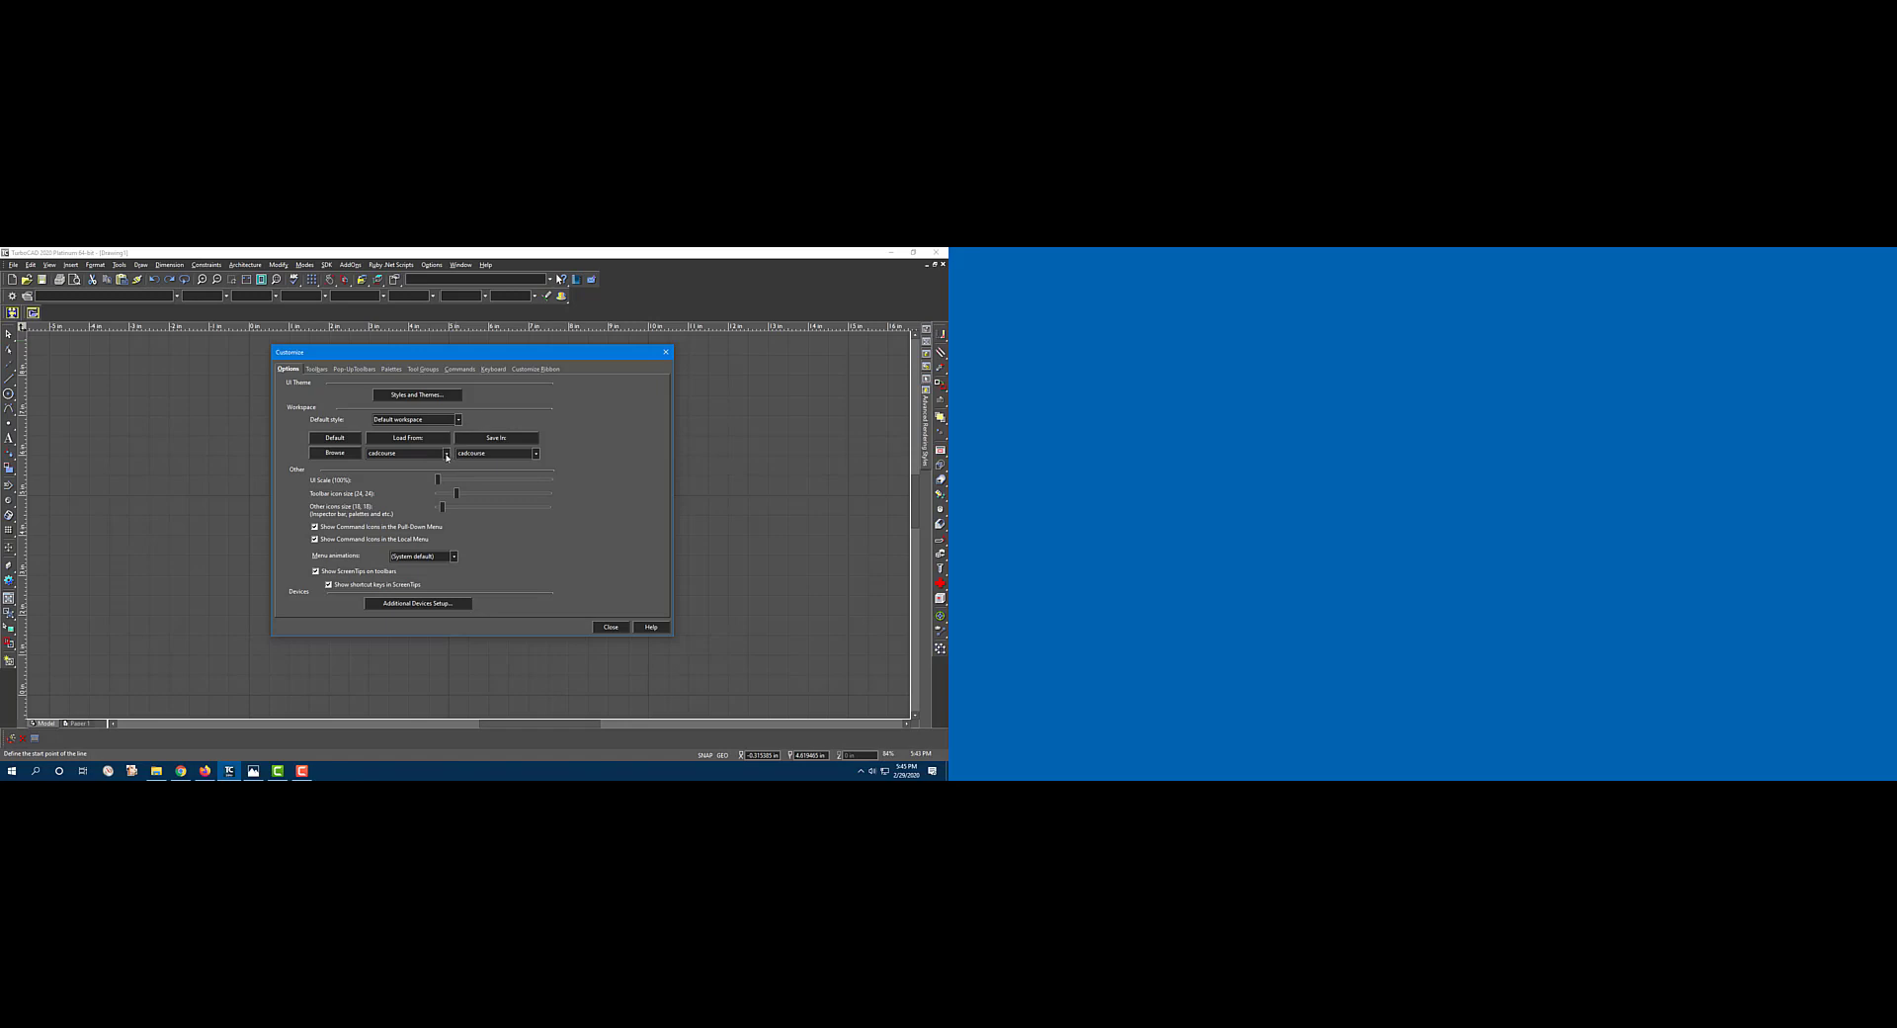
Step: Load the v-2 version of the personally named custom ribbon workspace
left_click(445, 453)
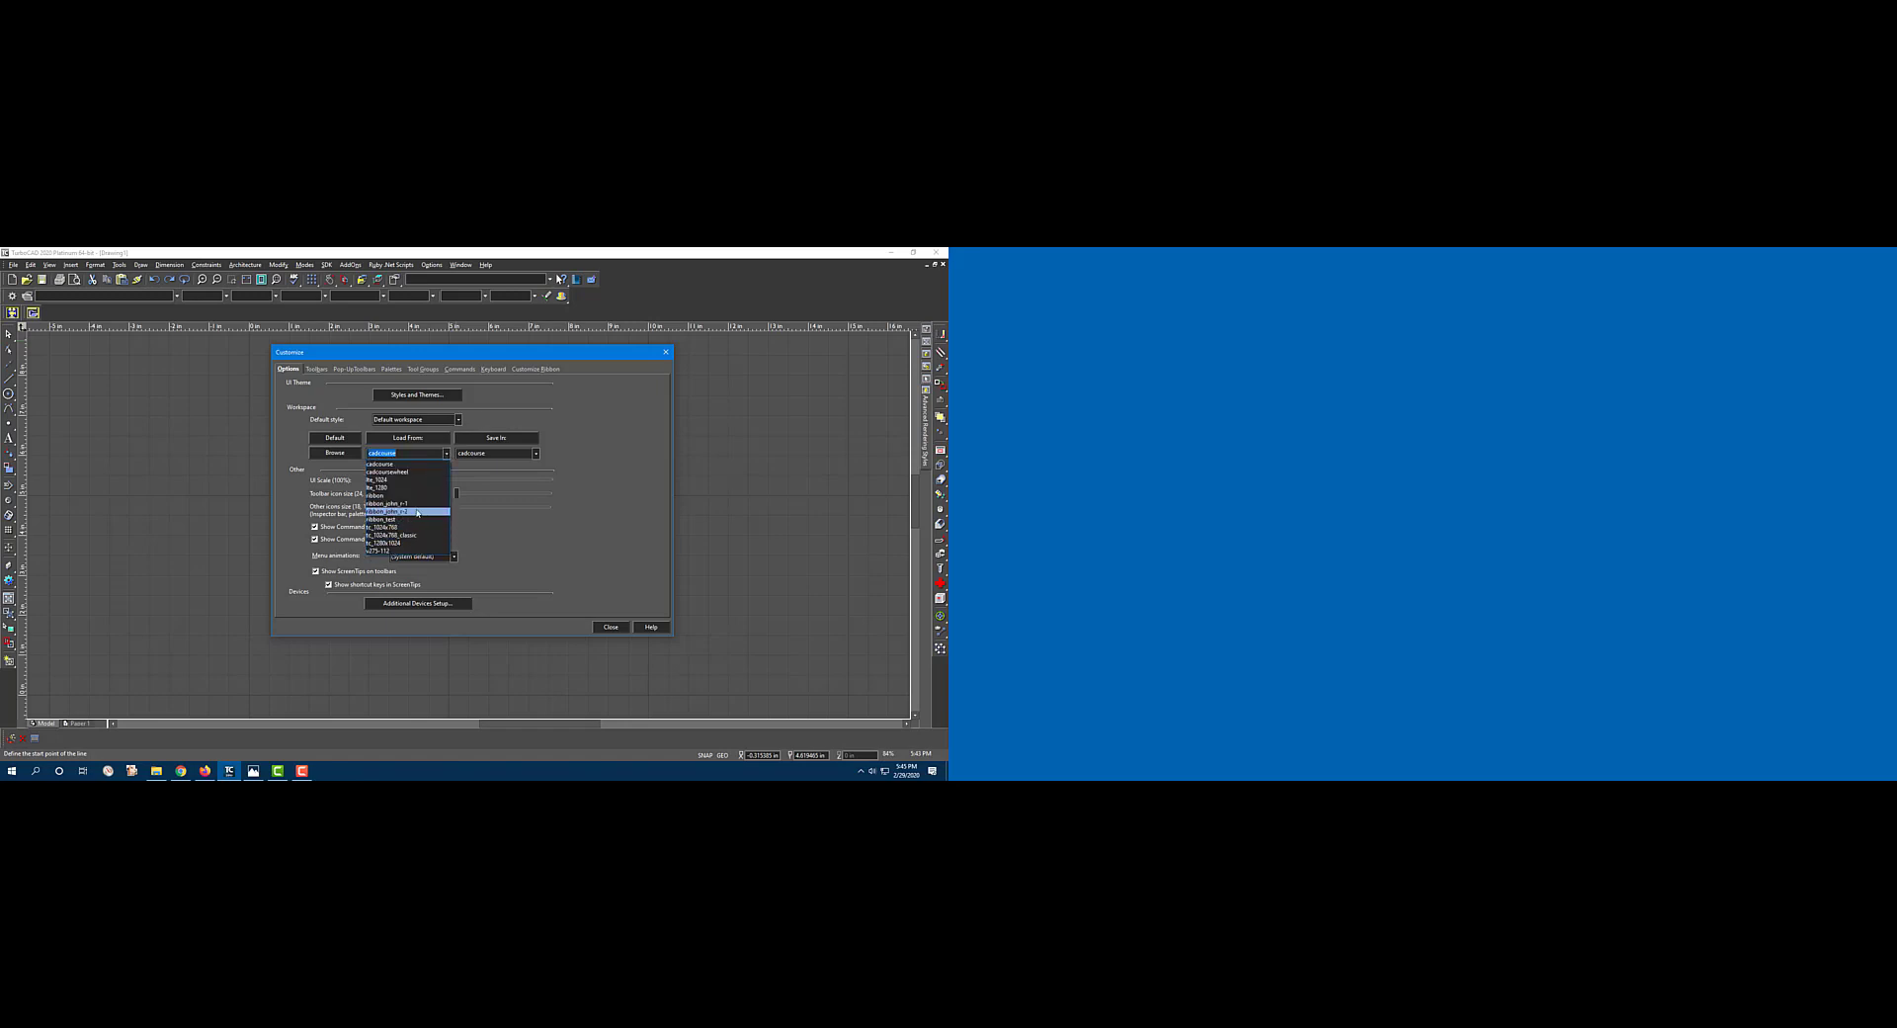
left_click(417, 512)
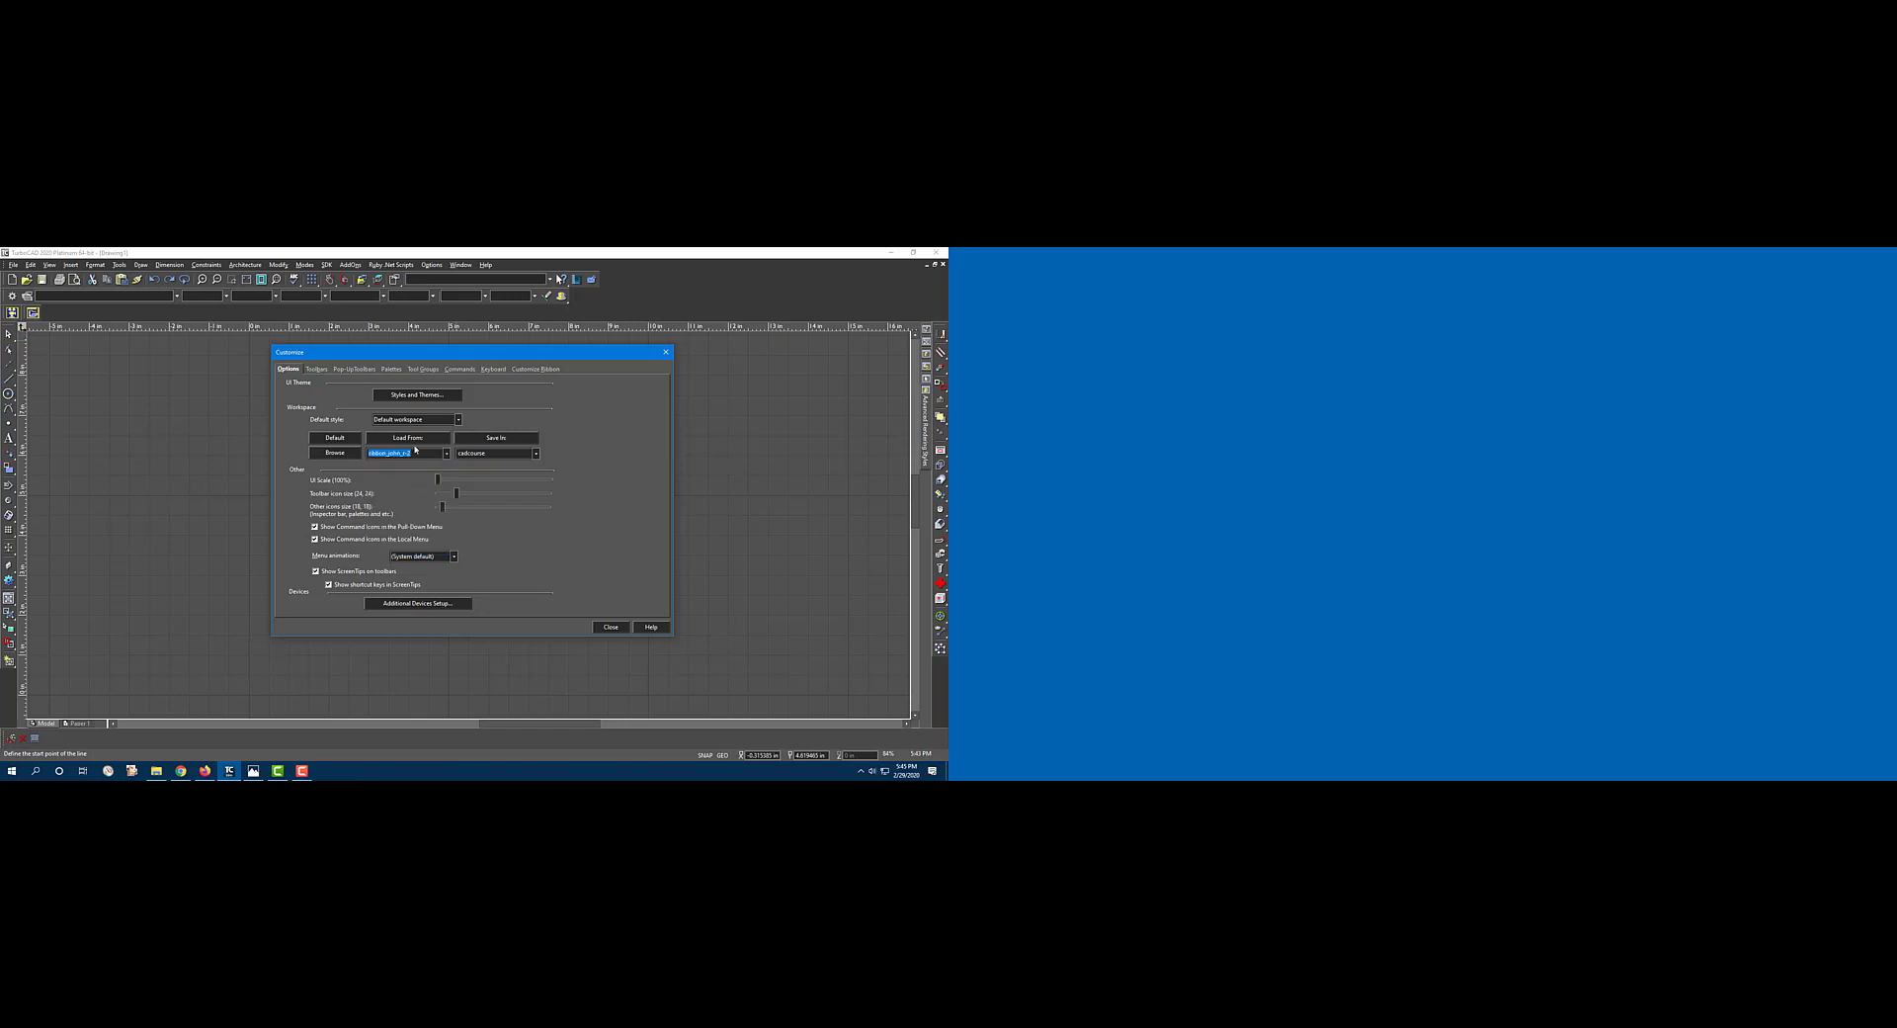
left_click(415, 441)
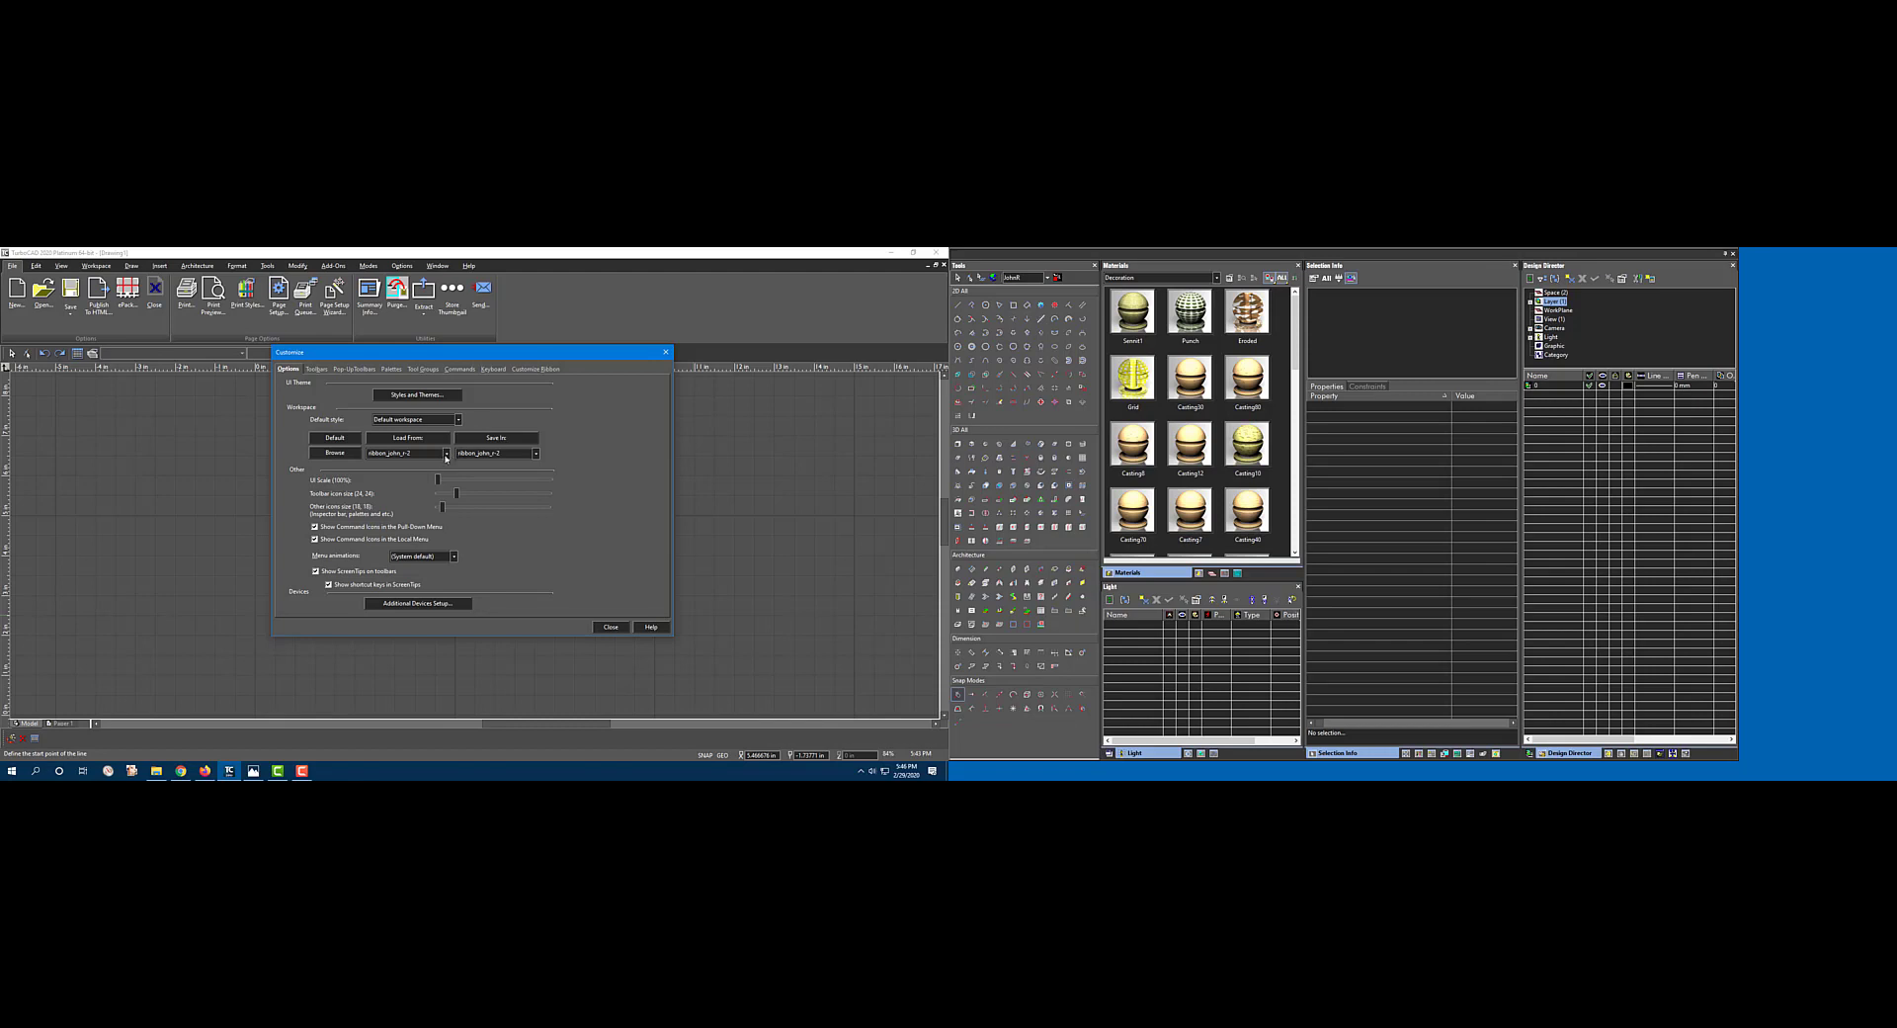
Step: Load the saved ribbon_test workspace
left_click(446, 453)
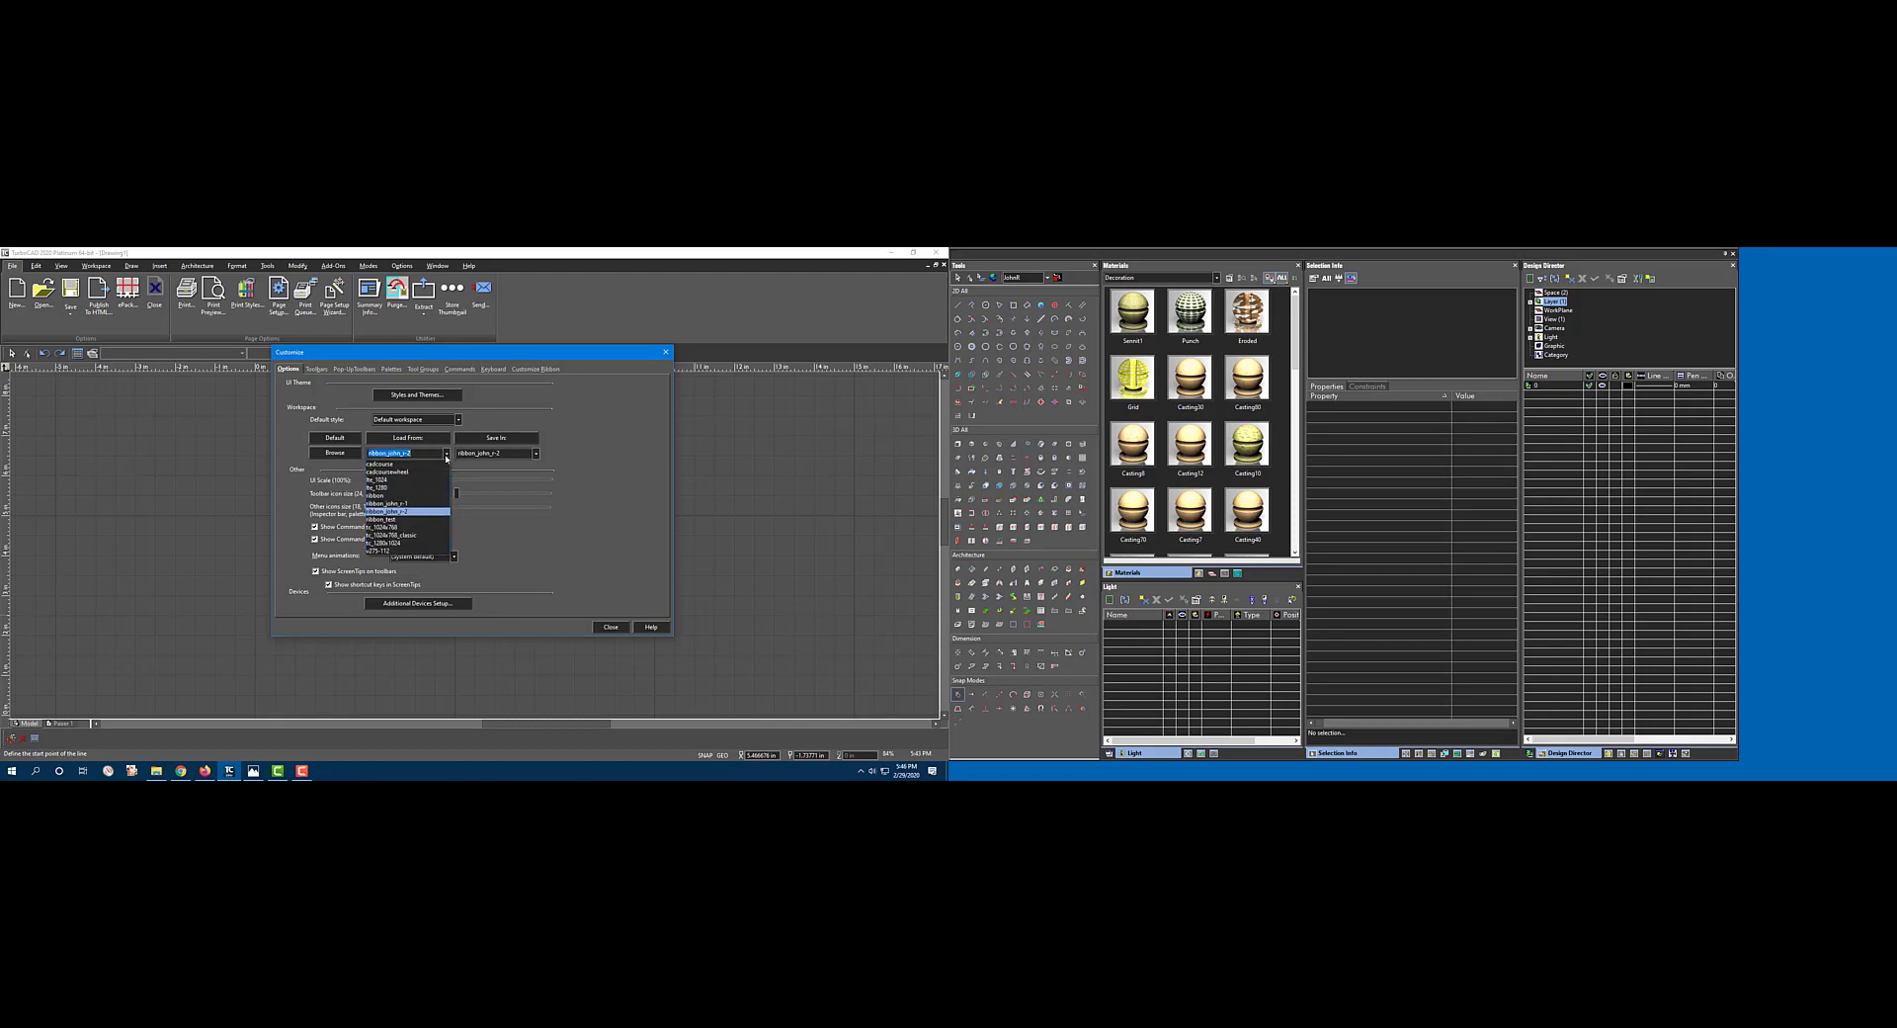
left_click(424, 519)
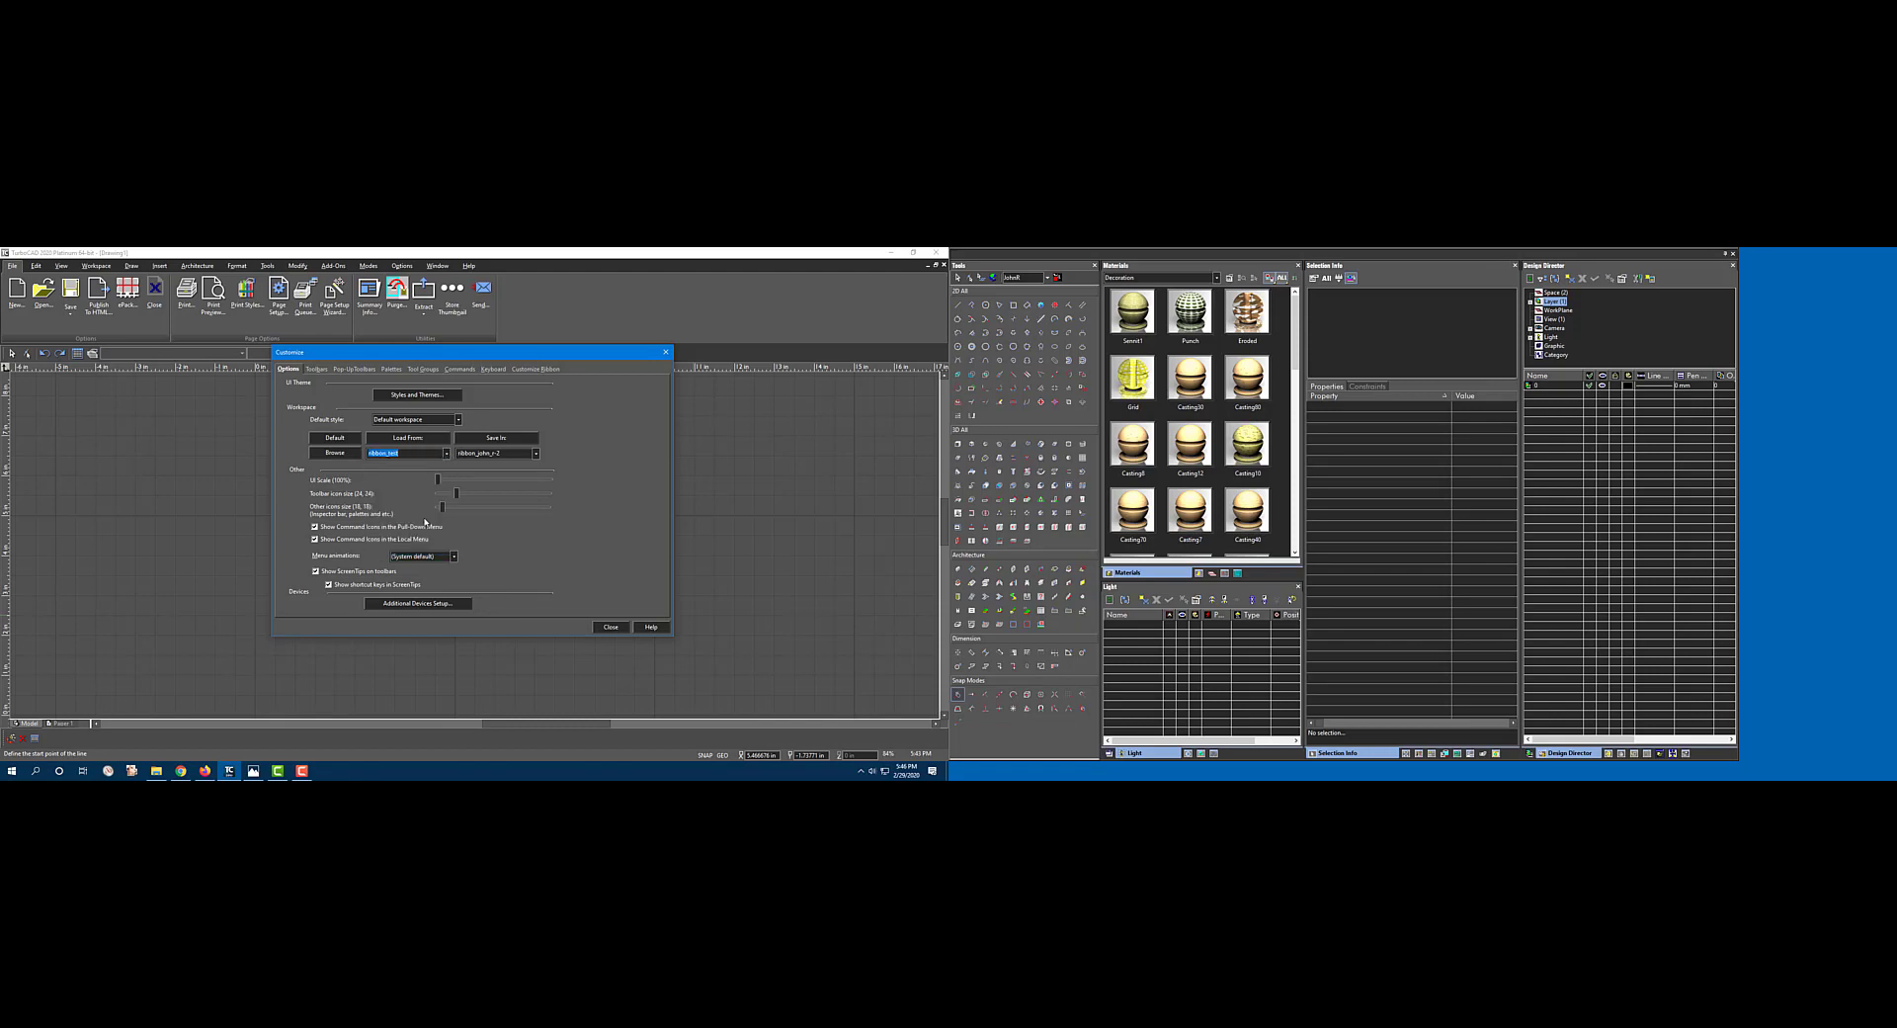
left_click(422, 441)
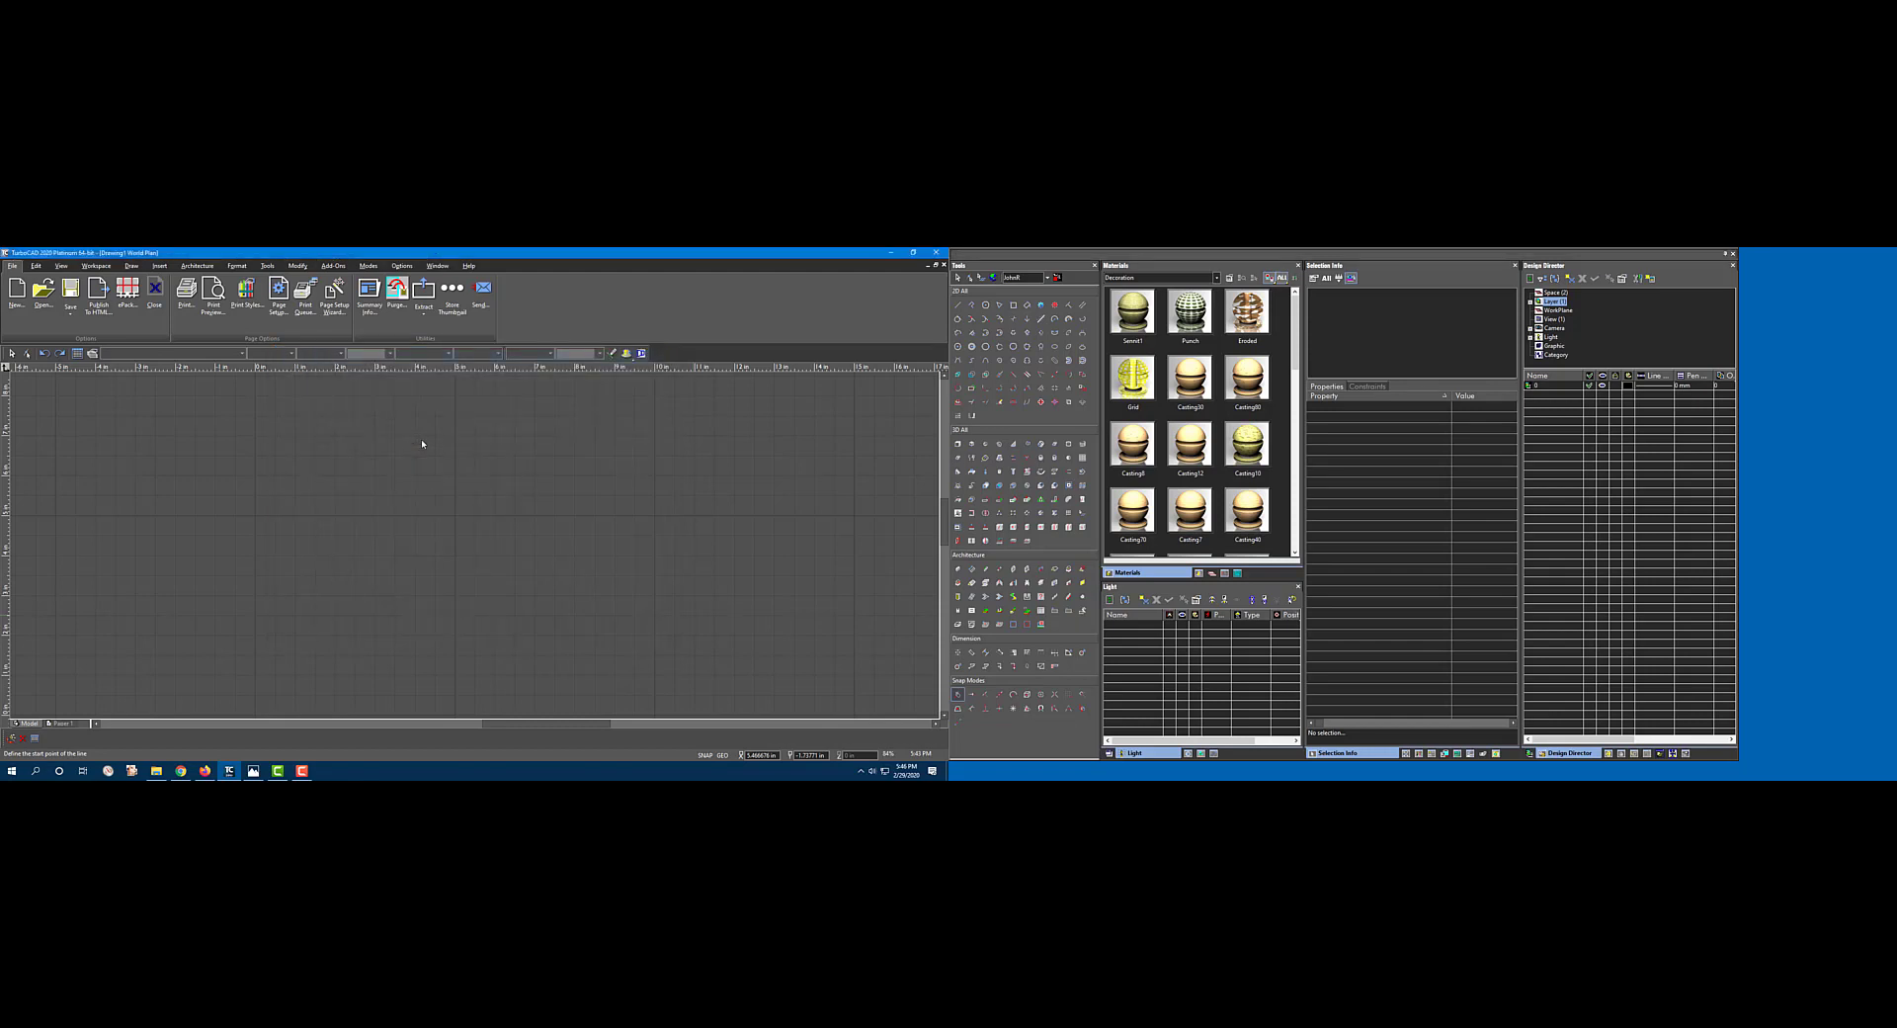